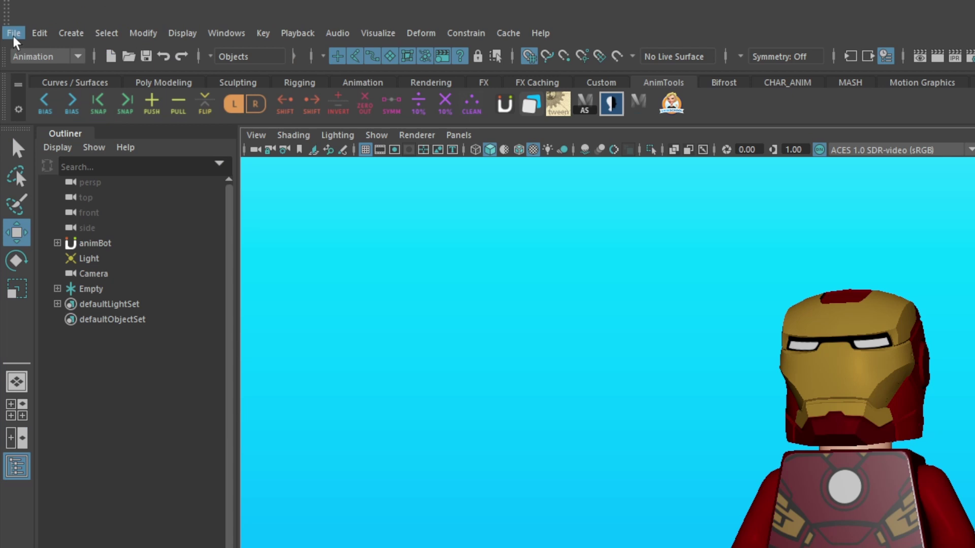
Start saving the scene under a new name and create a folder named IronMan_rig
left_click(13, 35)
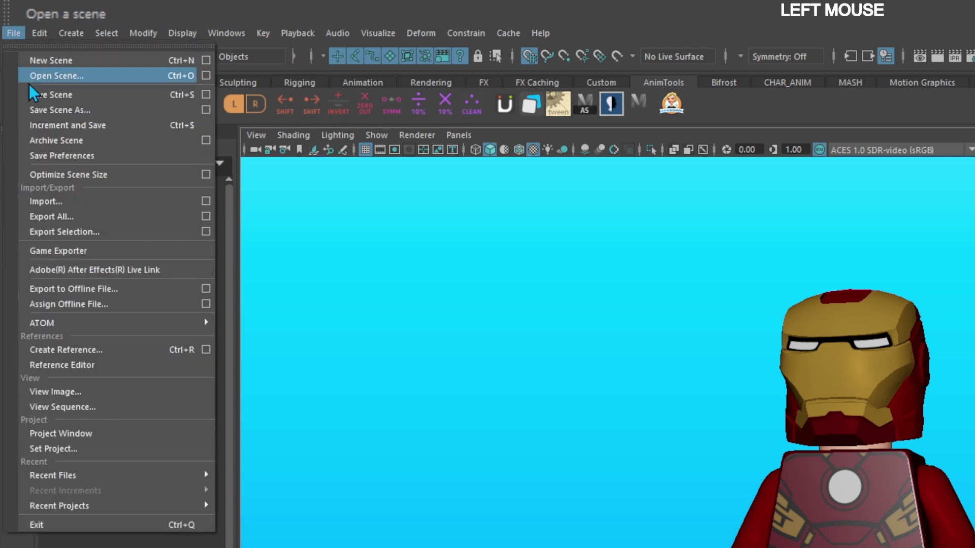
left_click(93, 110)
right_click(253, 339)
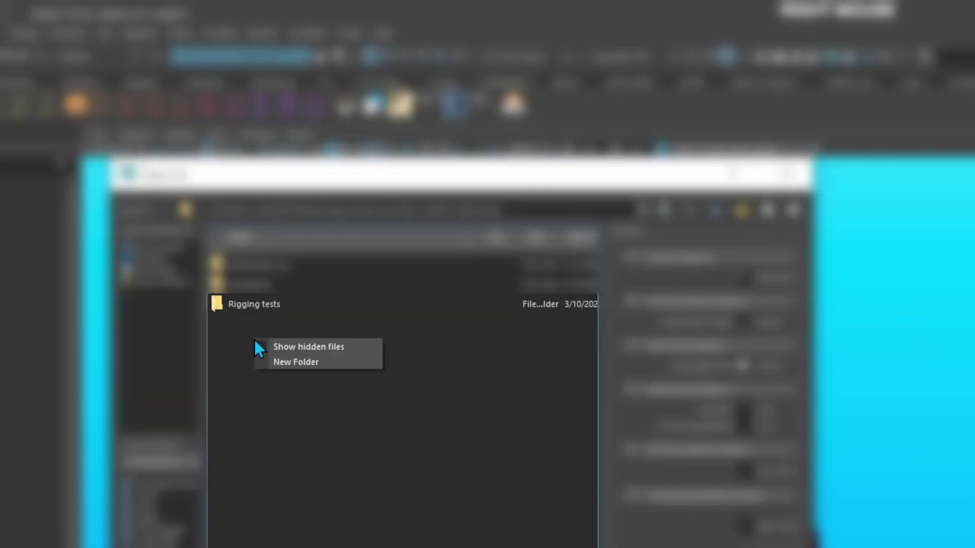
left_click(296, 362)
type("Iro")
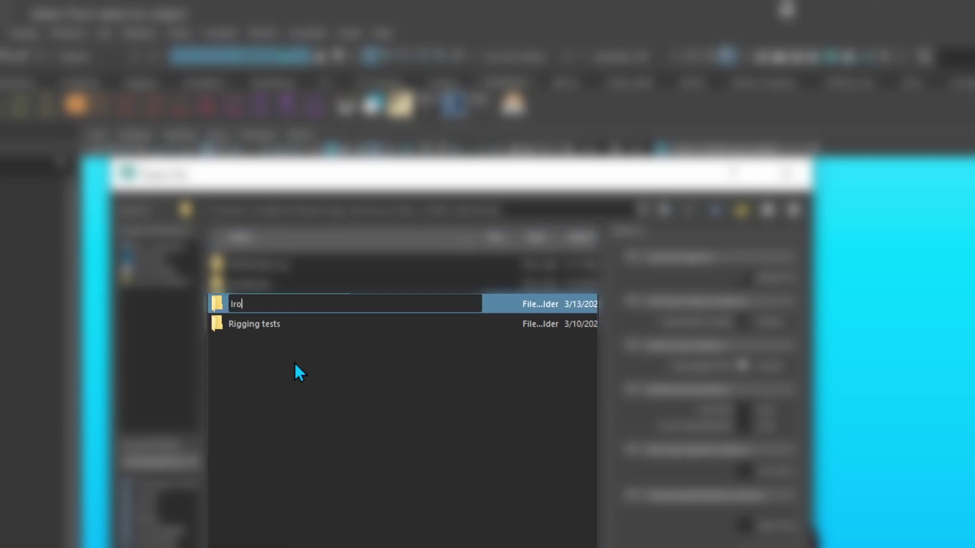
type("nMan_")
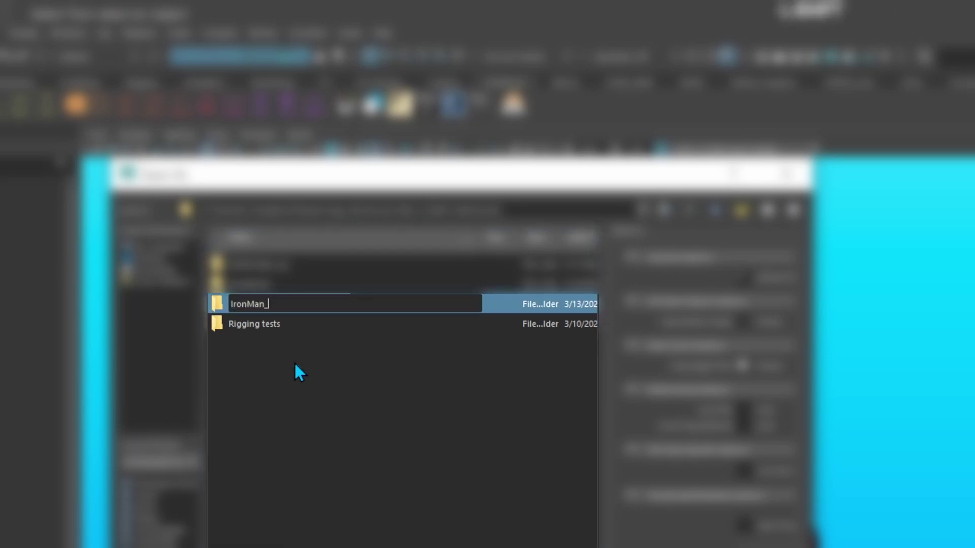
type("rig")
key("Return")
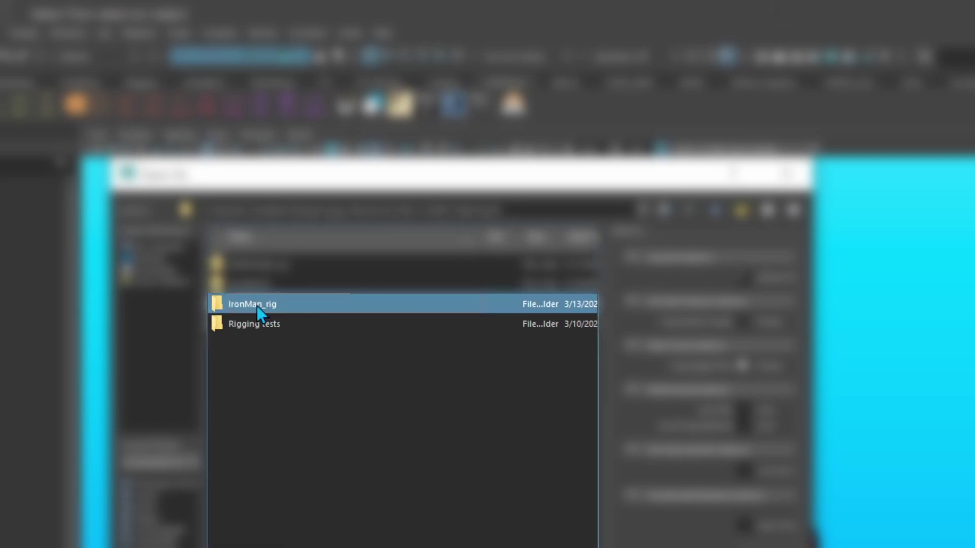
Create a subfolder named v001 inside IronMan_rig and open it
double_click(257, 305)
right_click(260, 302)
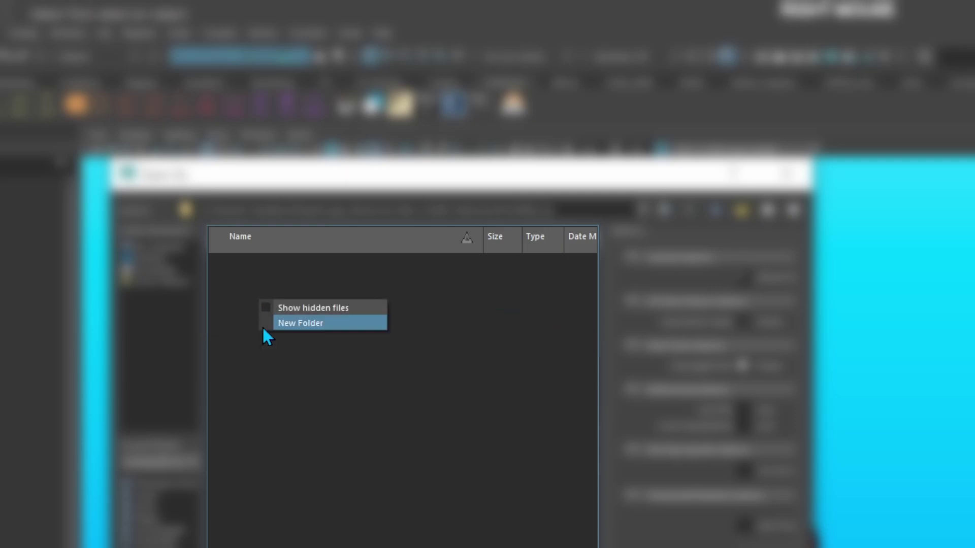
left_click(299, 326)
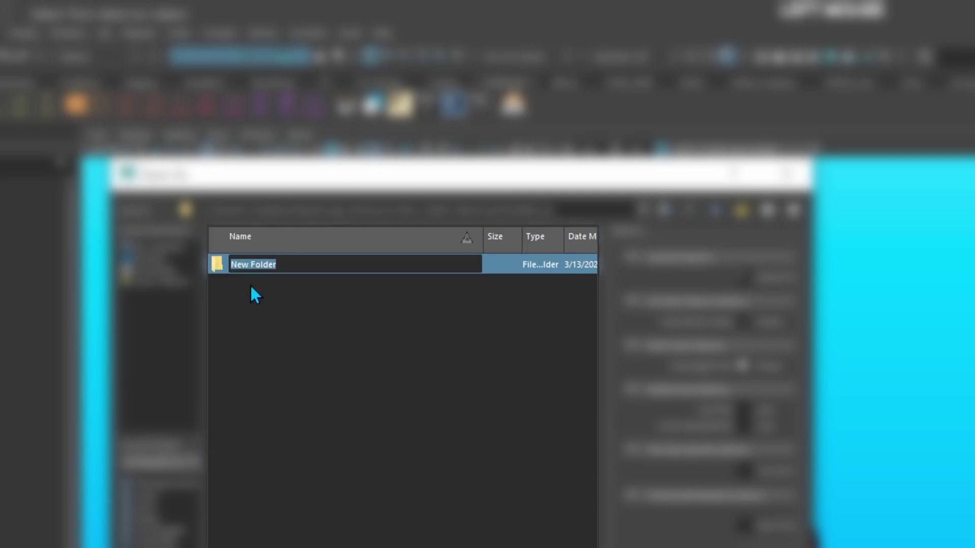
type("v000")
key("BackSpace")
key("BackSpace")
key("BackSpace")
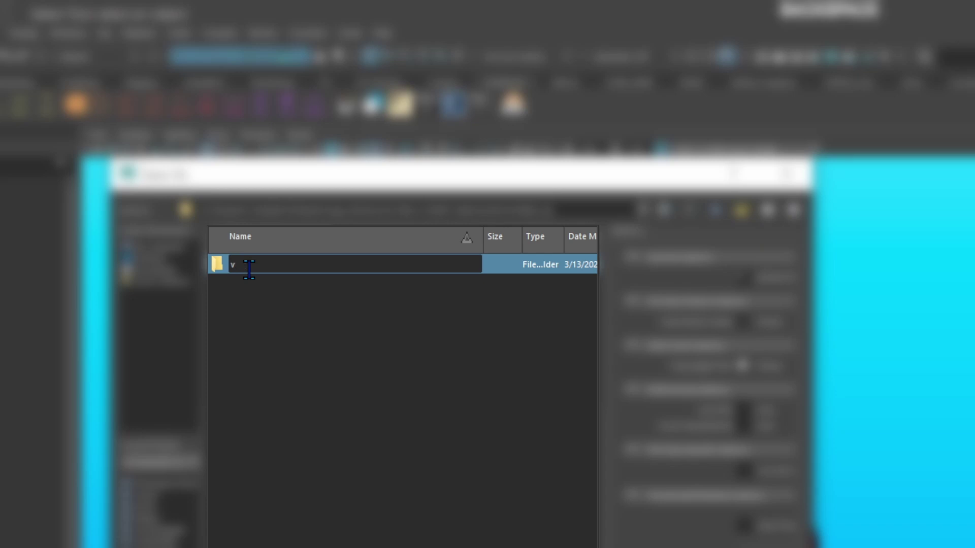
type("001")
left_click(218, 260)
Enter IronMan_Lego_rig as the scene's file name
type("iro")
type("n")
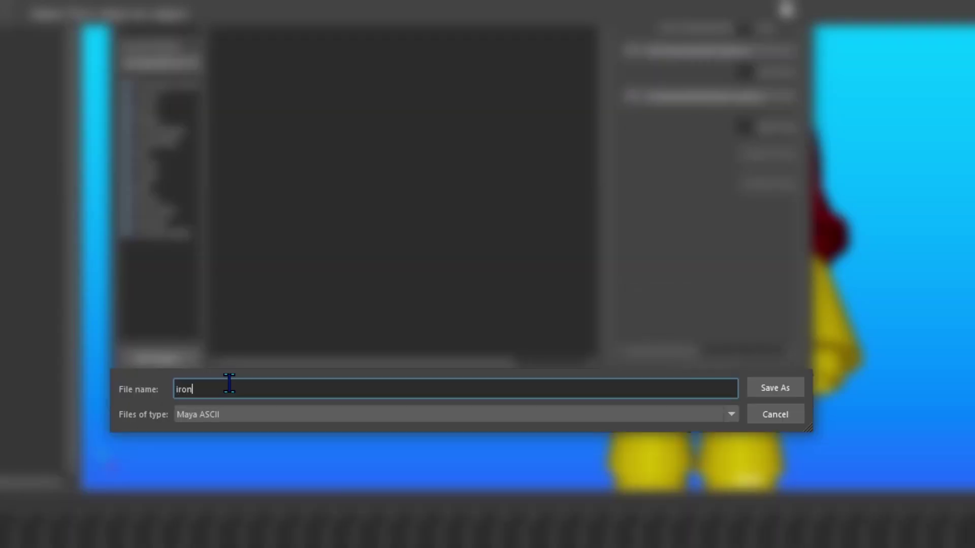
key("BackSpace")
key("BackSpace")
key("BackSpace")
key("BackSpace")
type("Ironman")
key("BackSpace")
key("BackSpace")
key("BackSpace")
type("Man_")
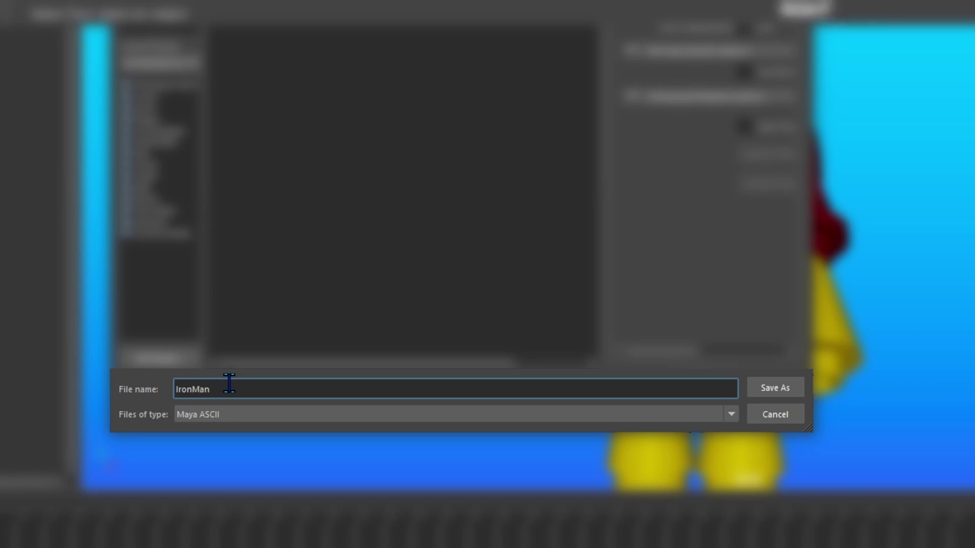
type("Legor")
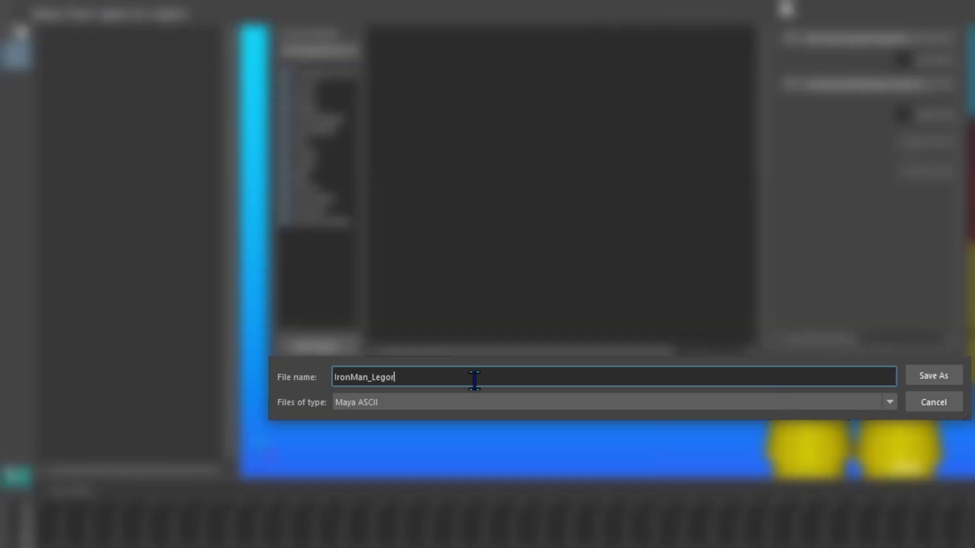
key("Left")
key("Left")
key("Left")
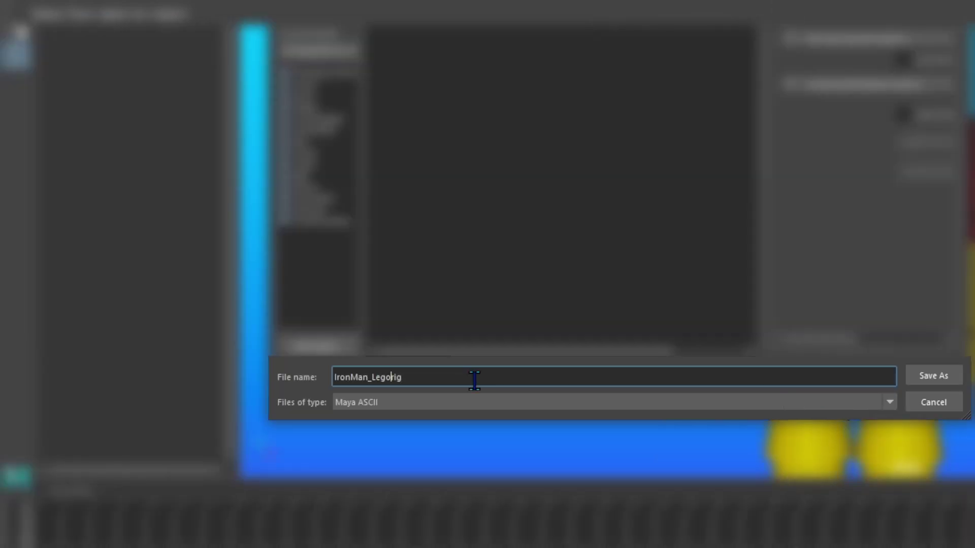
type("_")
Keep Maya ASCII as the file type and save the scene
left_click(889, 403)
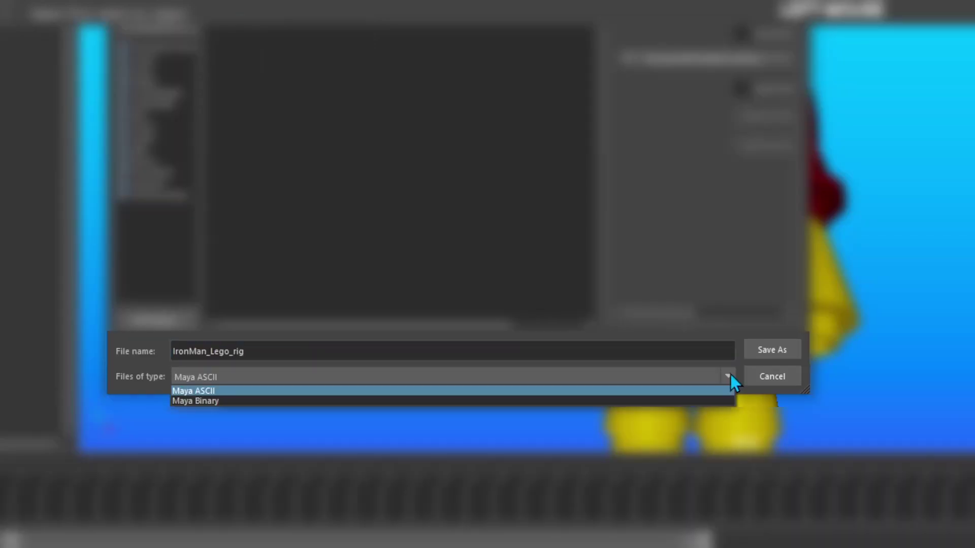
left_click(445, 388)
left_click(764, 349)
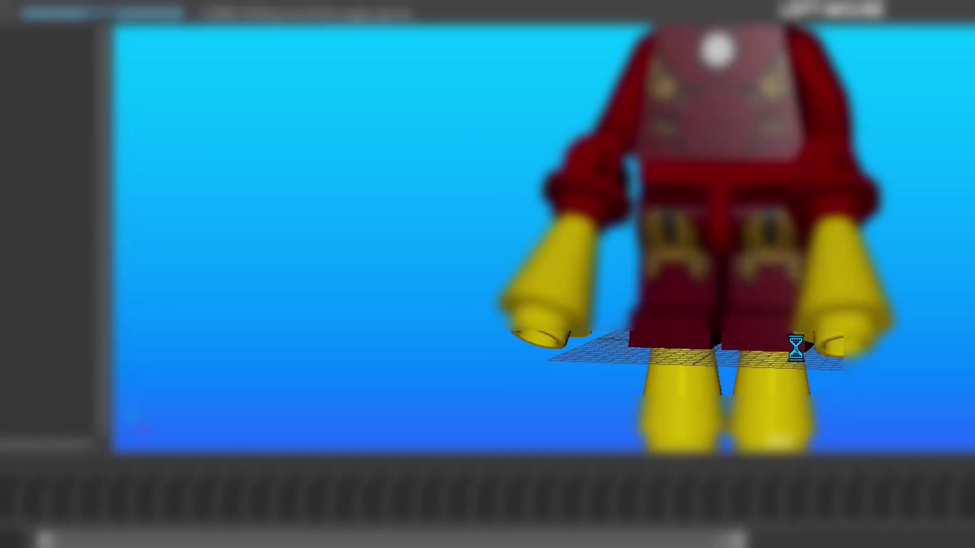
Select the entire Iron Man model and delete its non-deformer history
left_click_drag(793, 26, 392, 430)
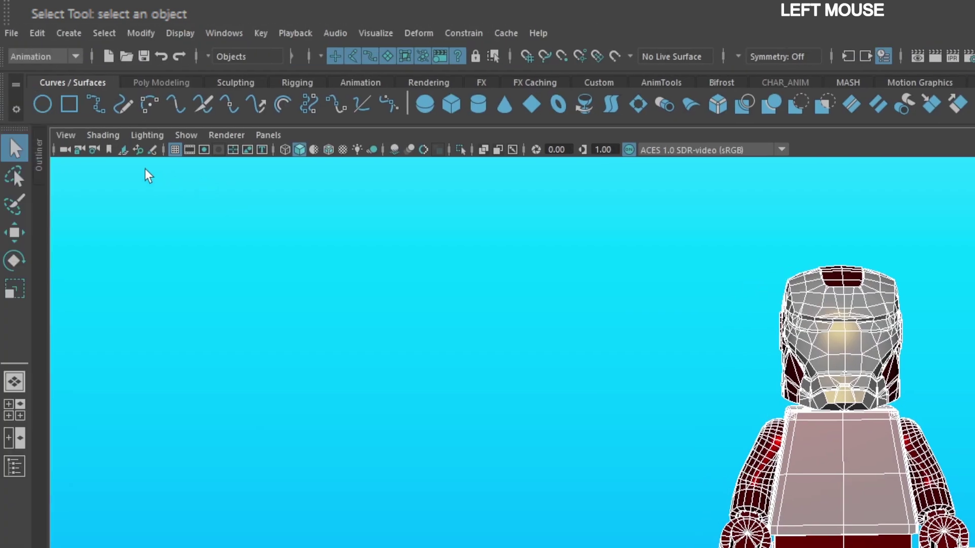
left_click(72, 32)
mouse_move(39, 32)
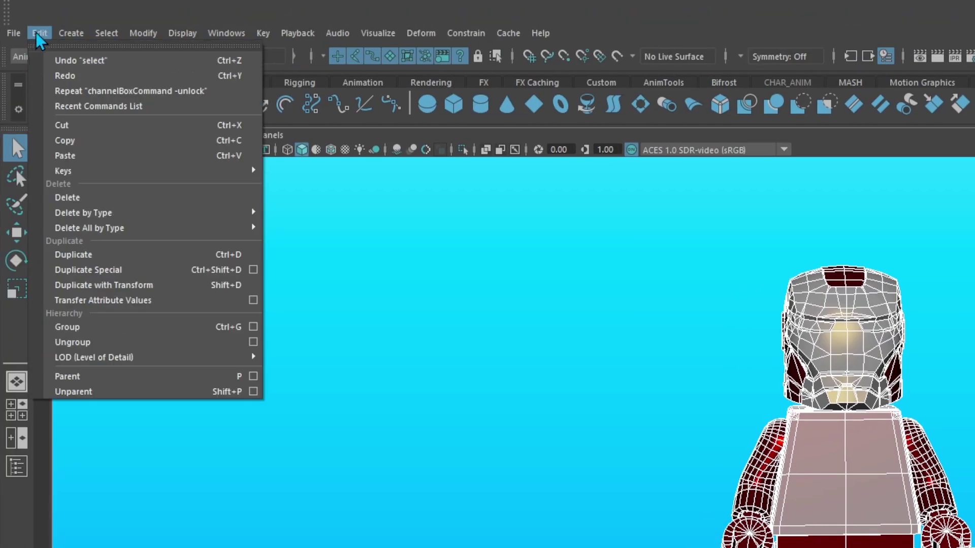
mouse_move(162, 216)
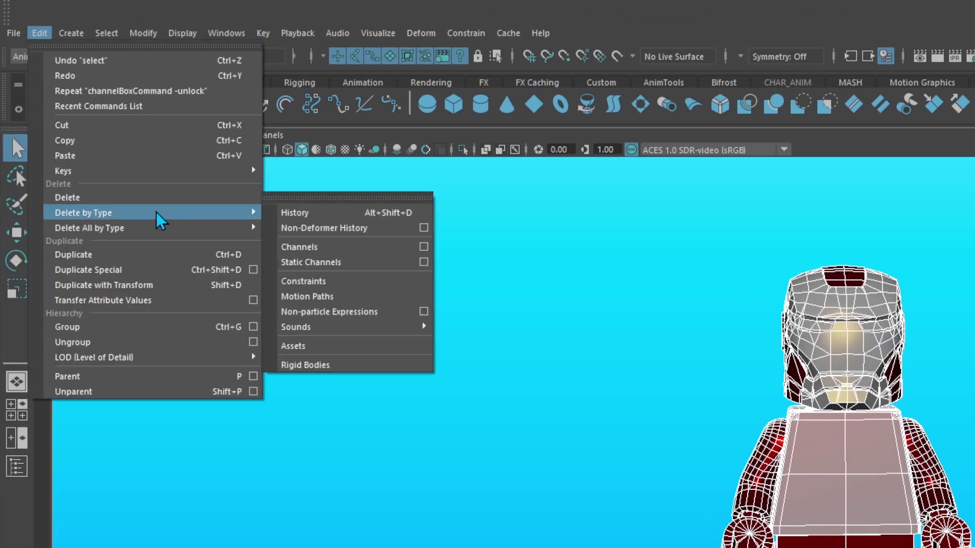
left_click(384, 230)
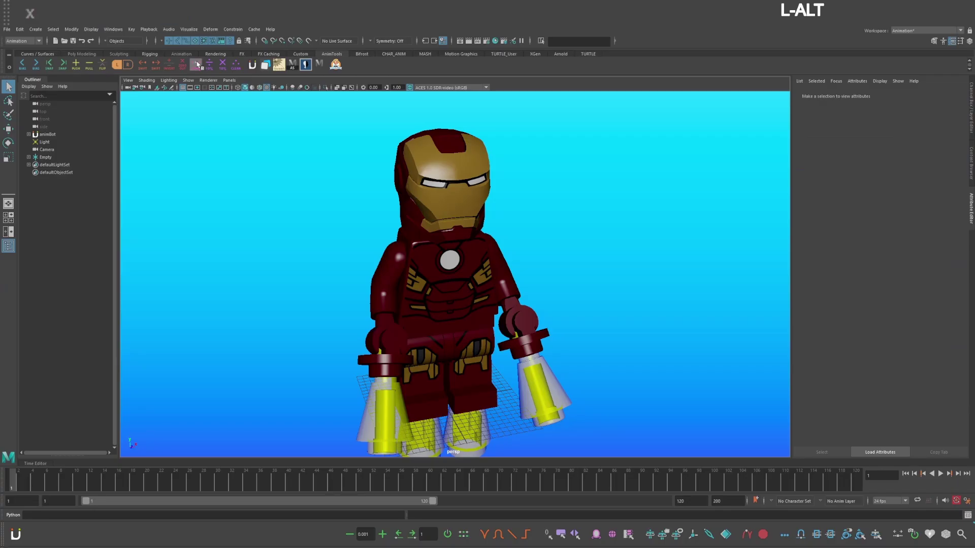
Review the Locator Alignment Tool's Shift+O entry among the Hotkey Editor's custom scripts, view the Runtime Command Editor, and save and close
left_click(149, 29)
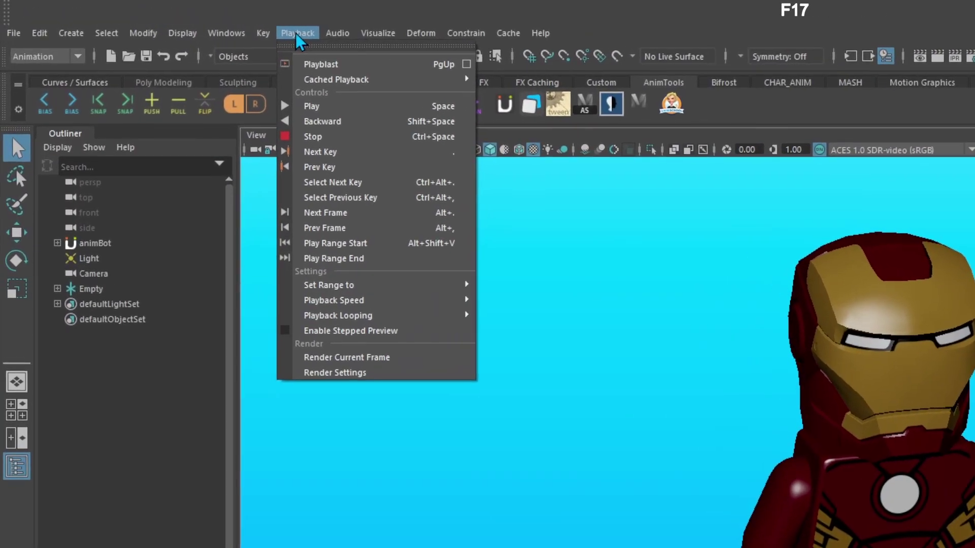
mouse_move(144, 30)
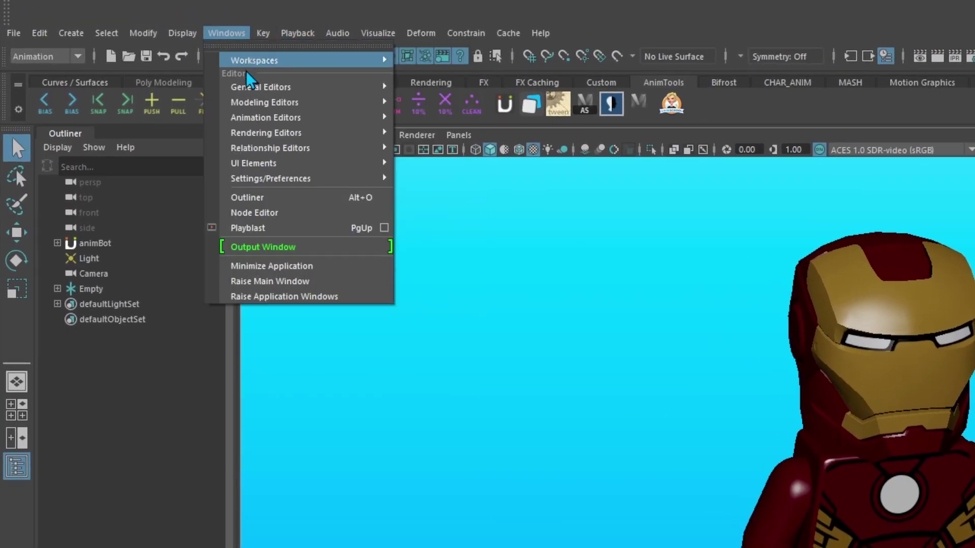
mouse_move(293, 180)
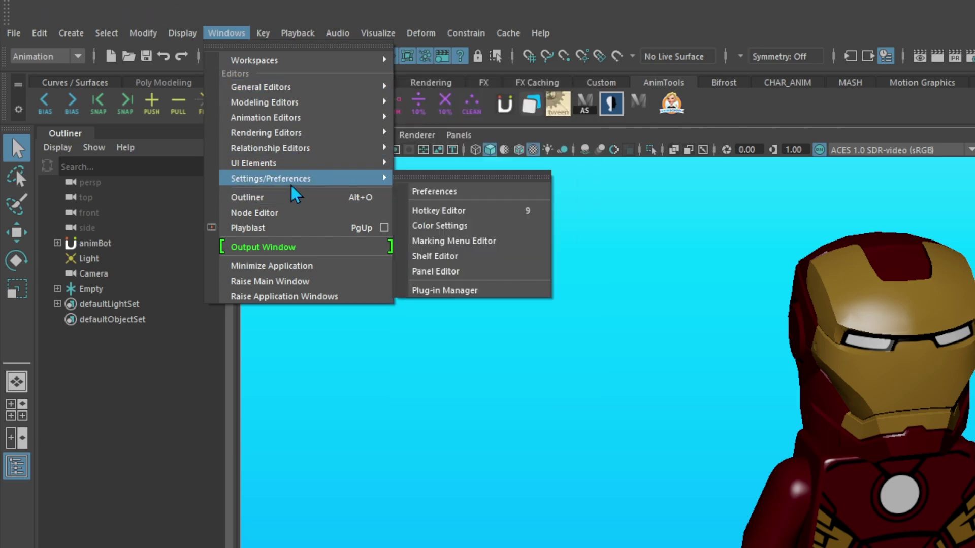
left_click(494, 211)
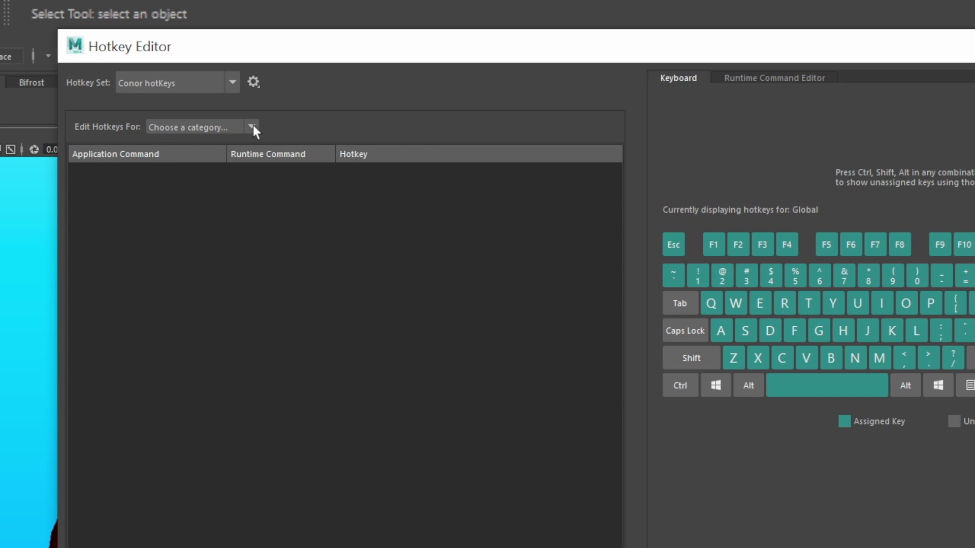
left_click(252, 127)
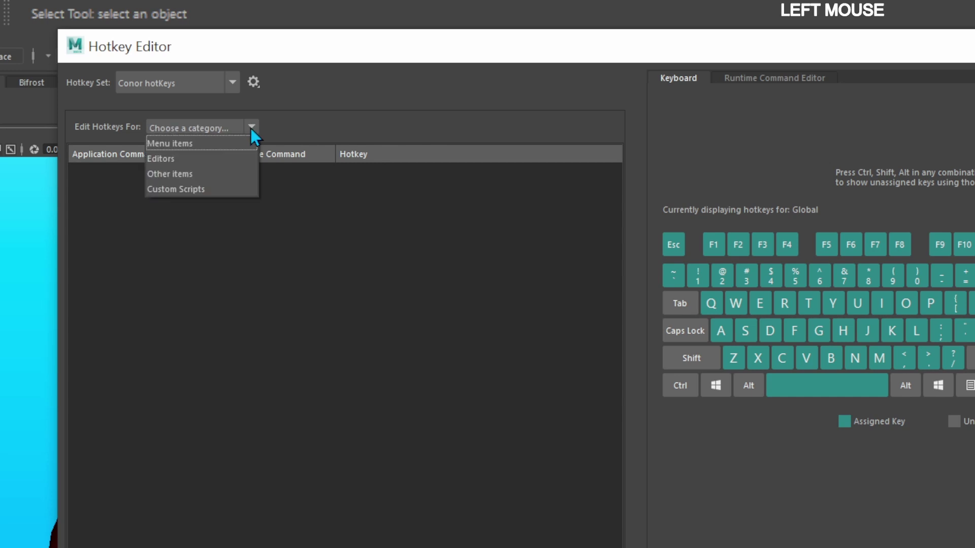
left_click(203, 190)
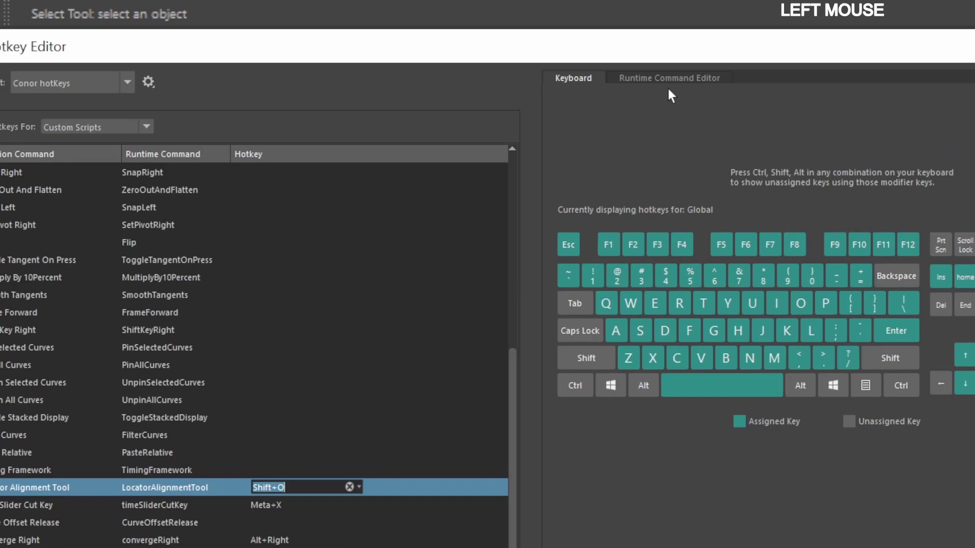
left_click(670, 81)
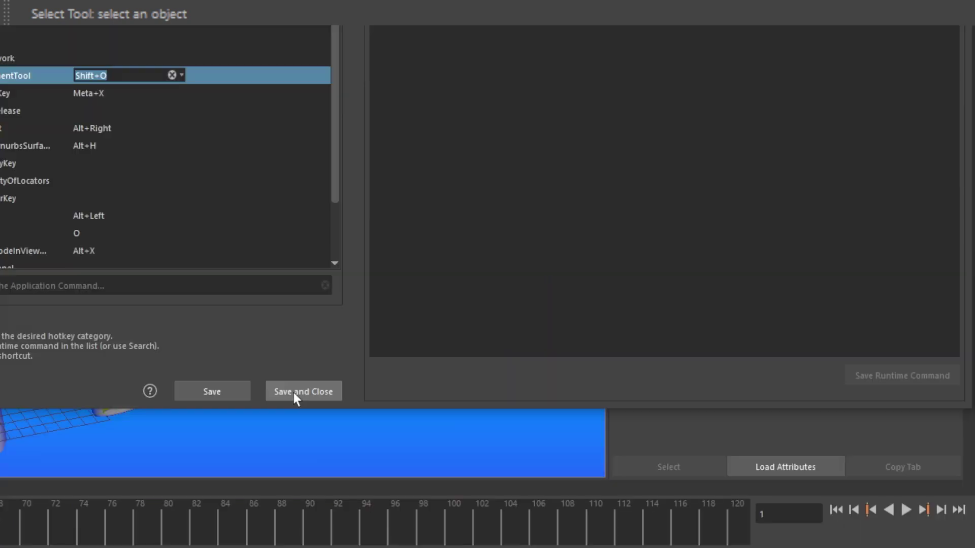
left_click(273, 388)
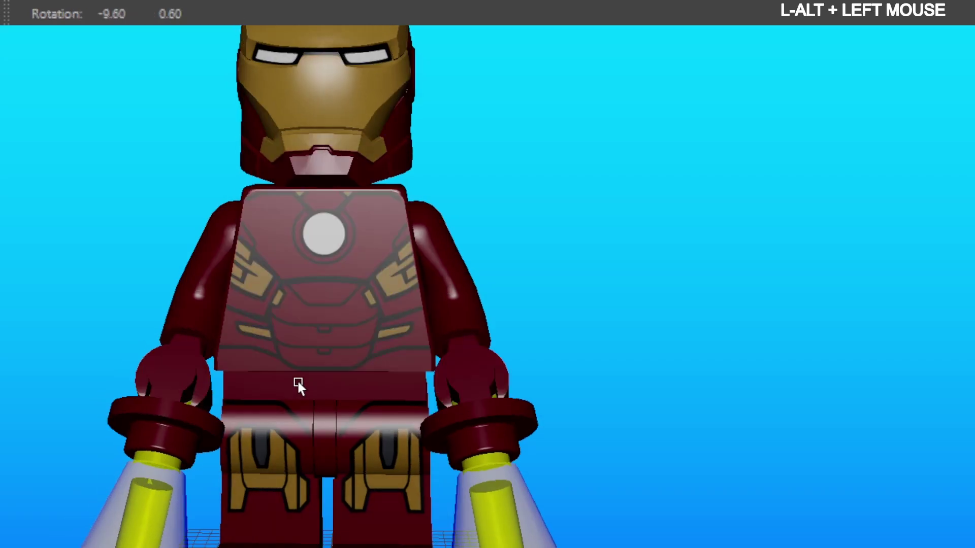
Select the character's right leg, torso, right arm and neck, and create alignment locators on them with the Locator Alignment Tool
left_click_drag(297, 379, 280, 399, "alt")
left_click(288, 397)
left_click(320, 223, "shift")
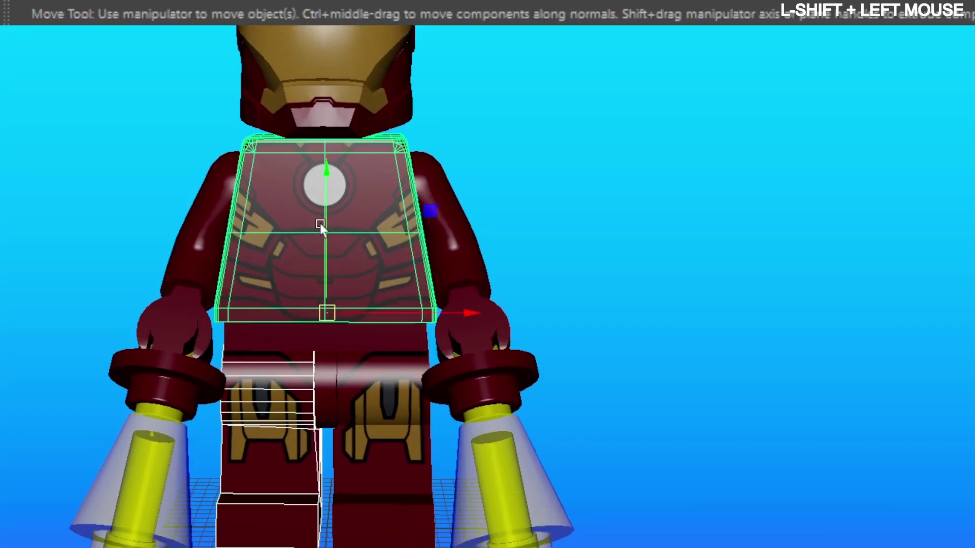
left_click(196, 231, "shift")
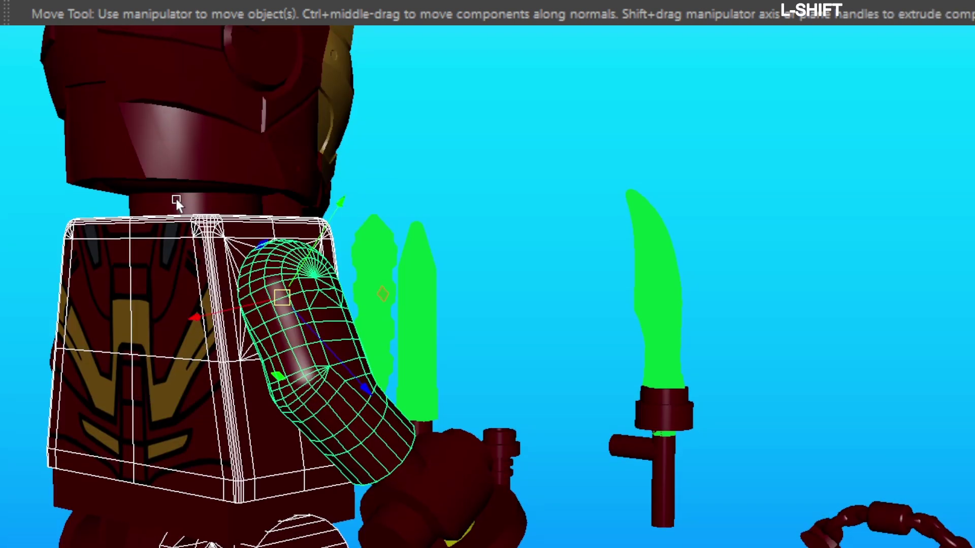
left_click(176, 199, "shift")
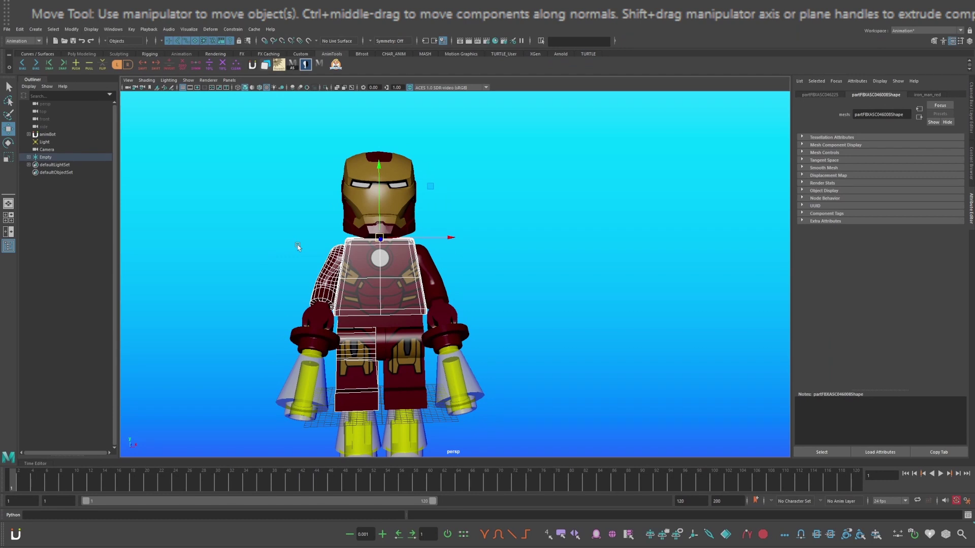
key("shift+o")
Select the new alignment locators one at a time to check their positions on the body
left_click(58, 172)
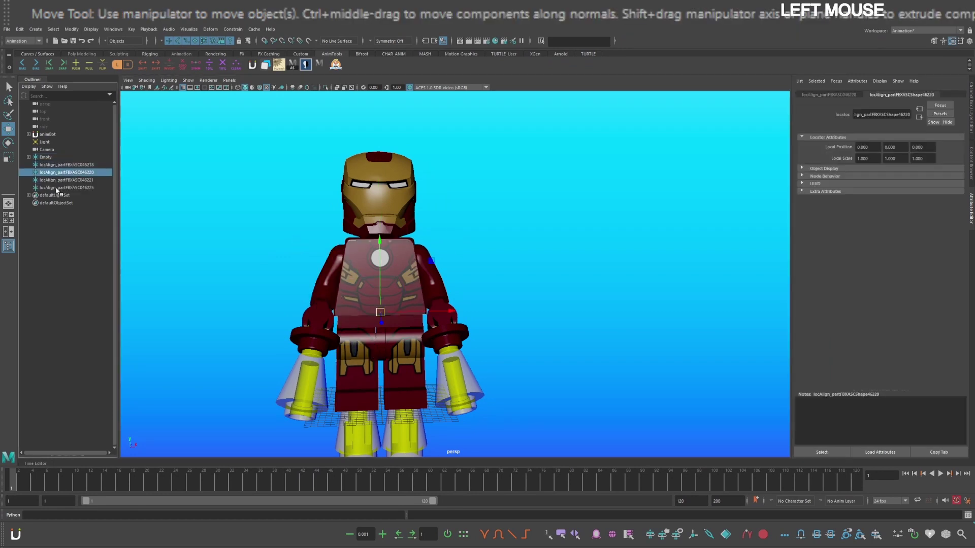
left_click(57, 181)
left_click(58, 187)
left_click(60, 182)
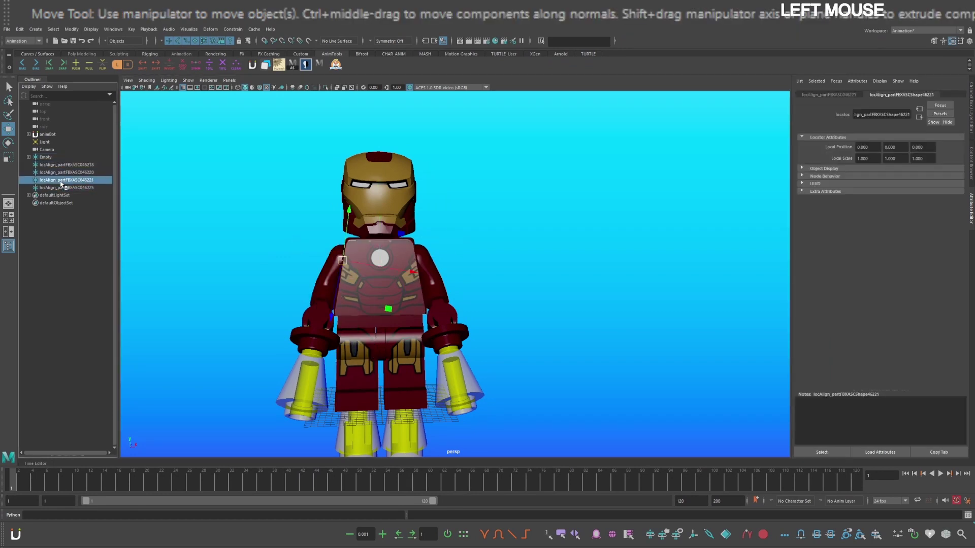
Duplicate the right leg's locator, locAlign_partFBXASC046218, and centre the copy by setting its Translate X to 0
left_click(36, 165)
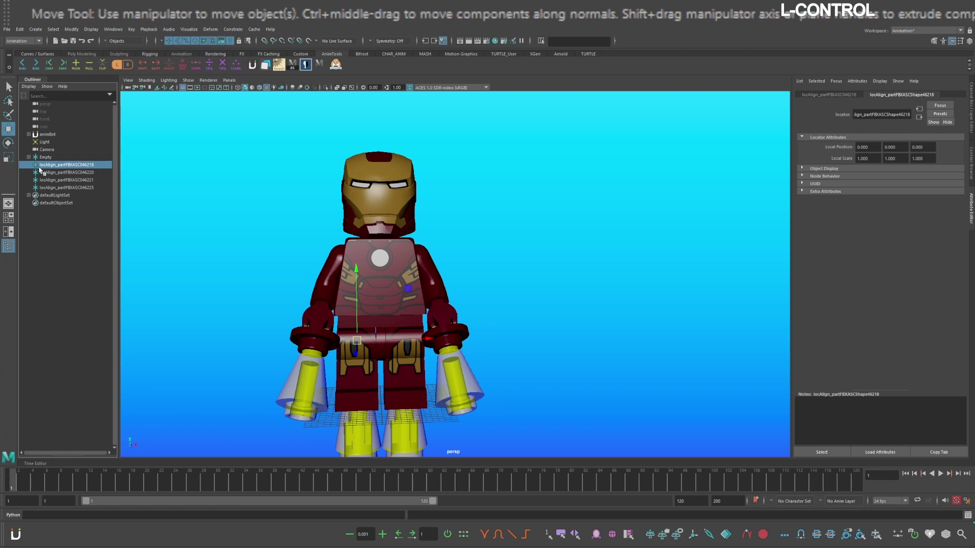
key("ctrl+d")
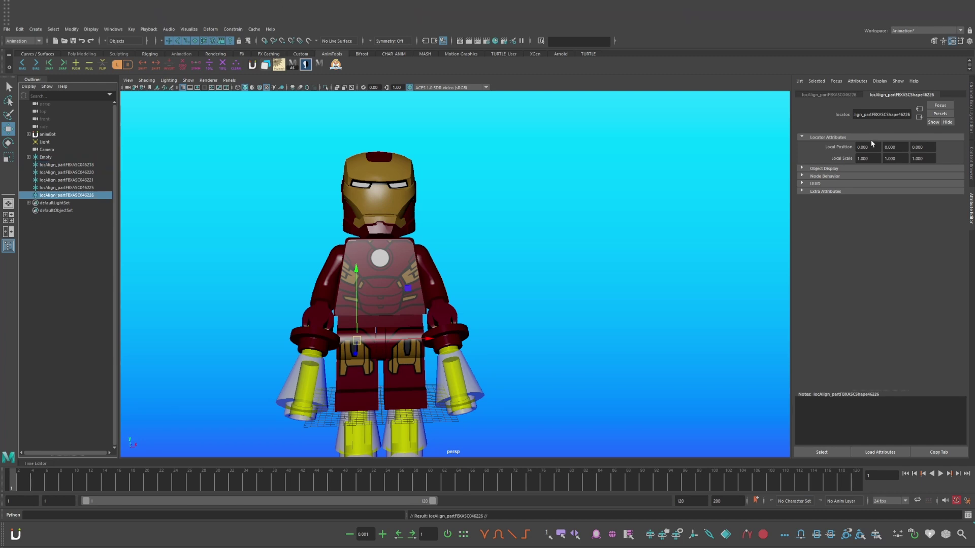
key("F17")
left_click(971, 103)
left_click(921, 102)
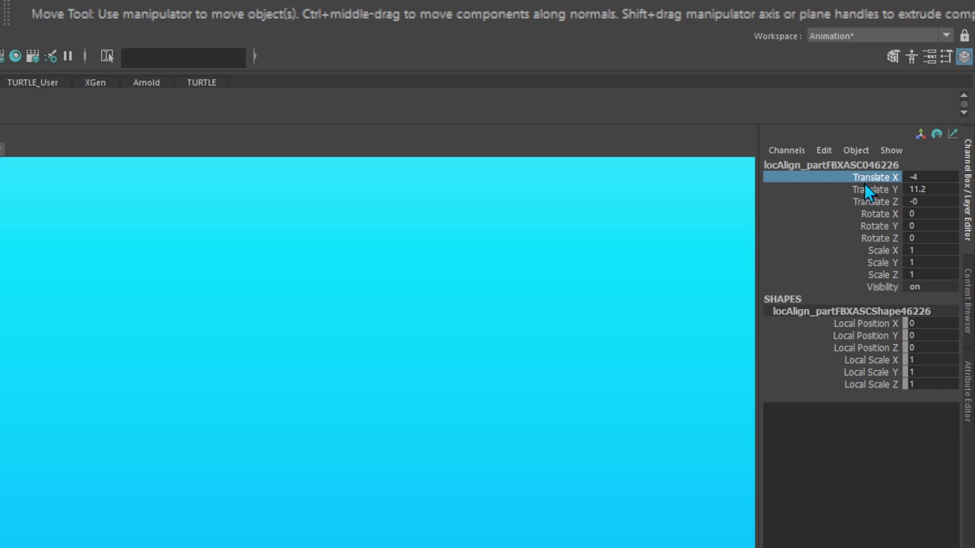
key("g")
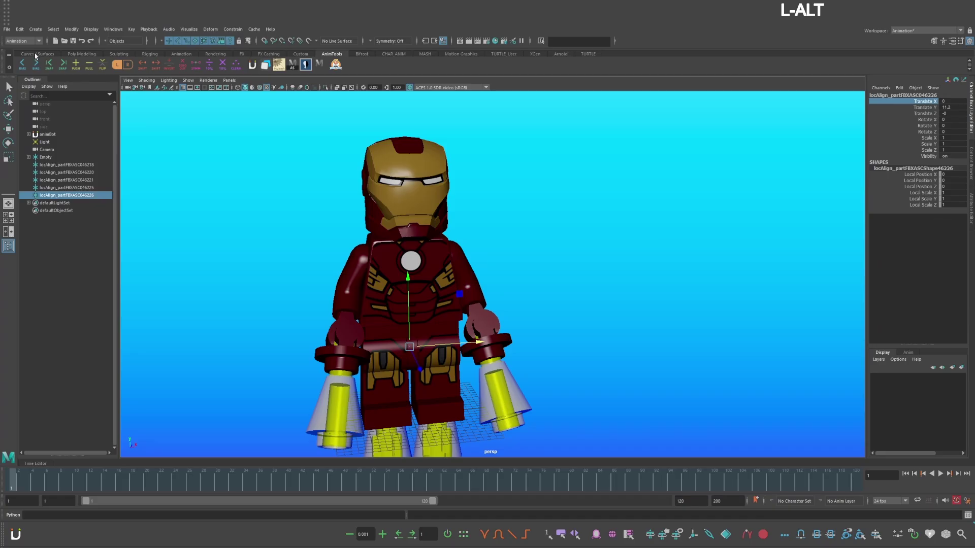
Create a NURBS circle on the grid and rename it root_ctrl
left_click(36, 55)
key("F17")
left_click(22, 65)
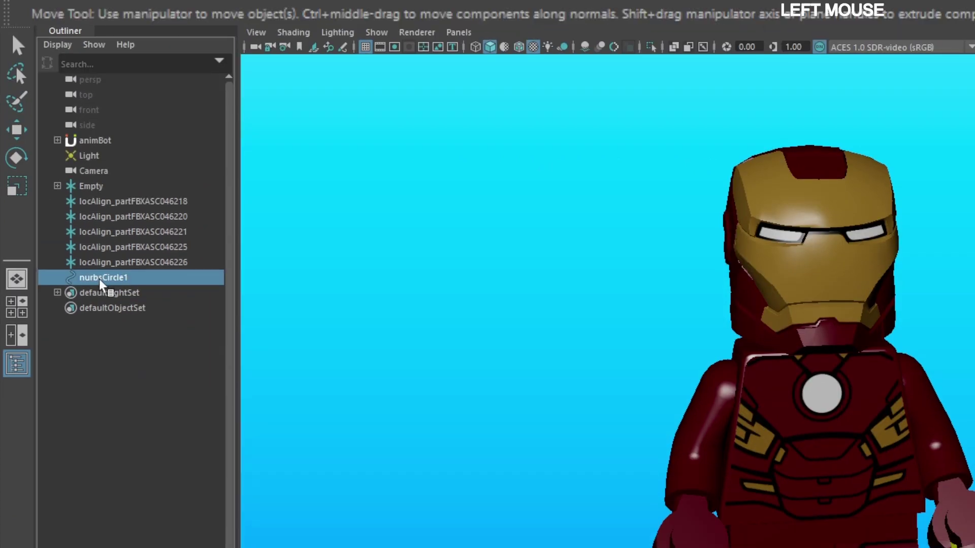
double_click(100, 381)
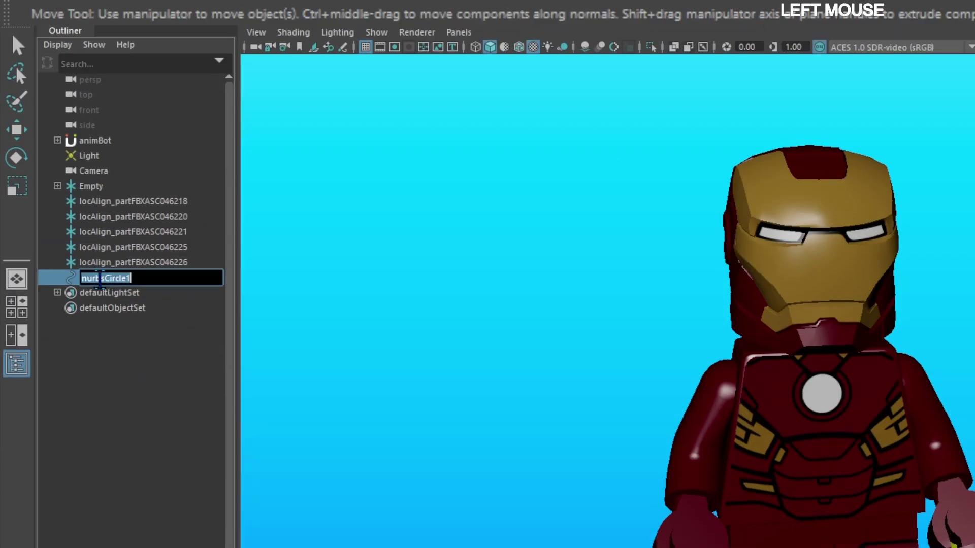
type("root crt")
key("BackSpace")
key("BackSpace")
key("BackSpace")
type("ctrl")
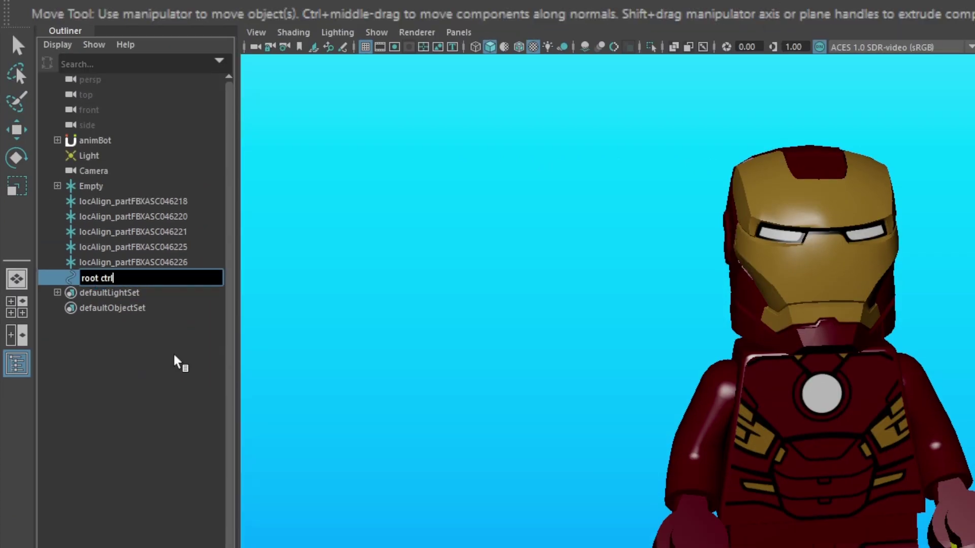
key("Return")
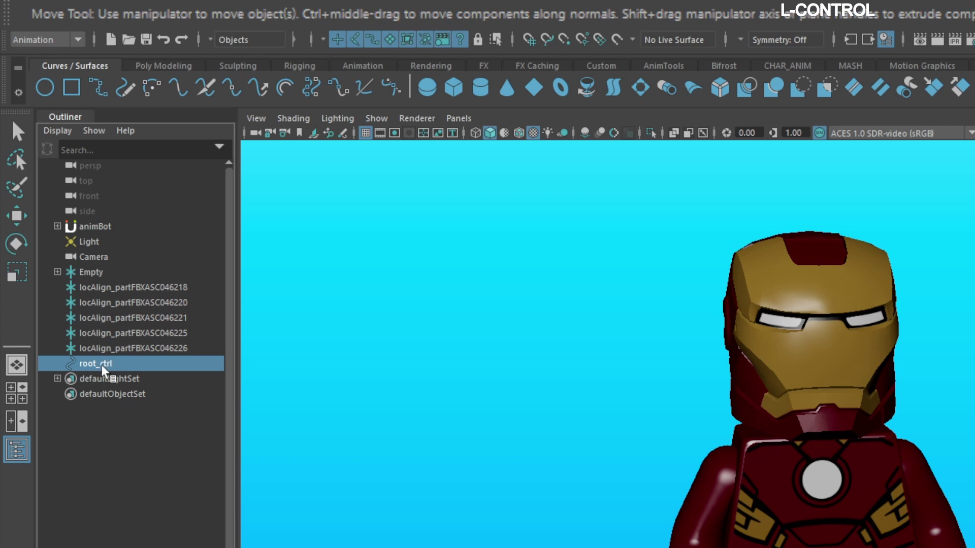
Group root_ctrl twice and rename the inner group root_ctrl_grp
key("ctrl+g")
key("ctrl+g")
left_click(58, 364)
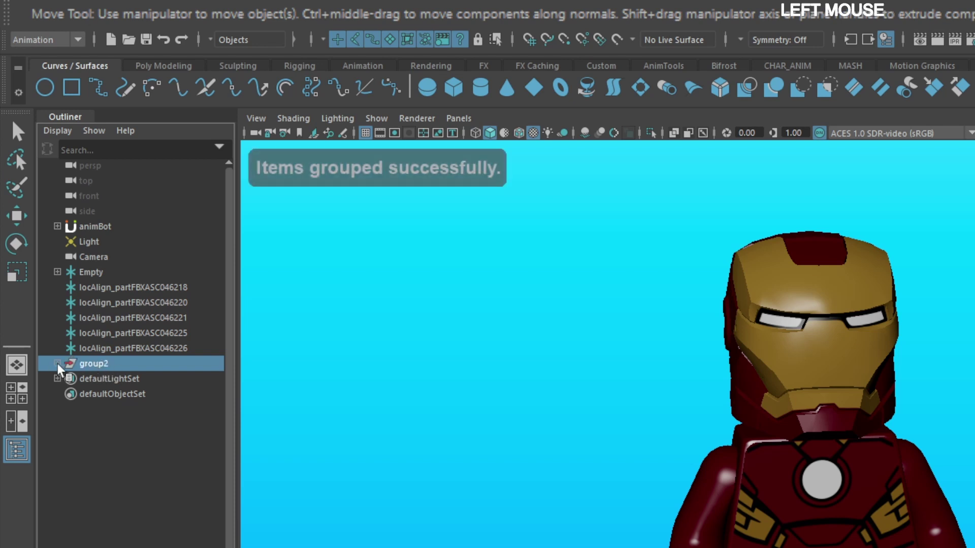
left_click(67, 379)
double_click(109, 369)
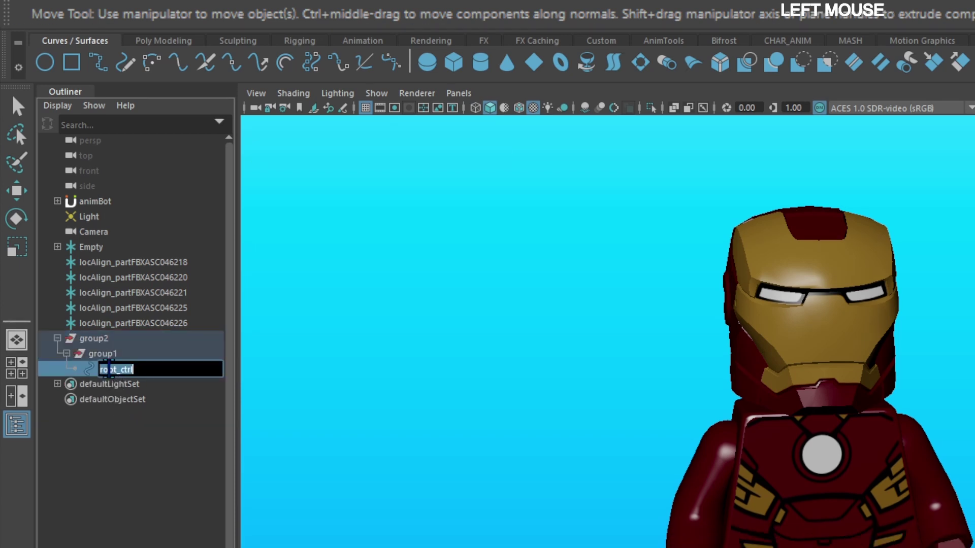
key("ctrl+c")
double_click(110, 354)
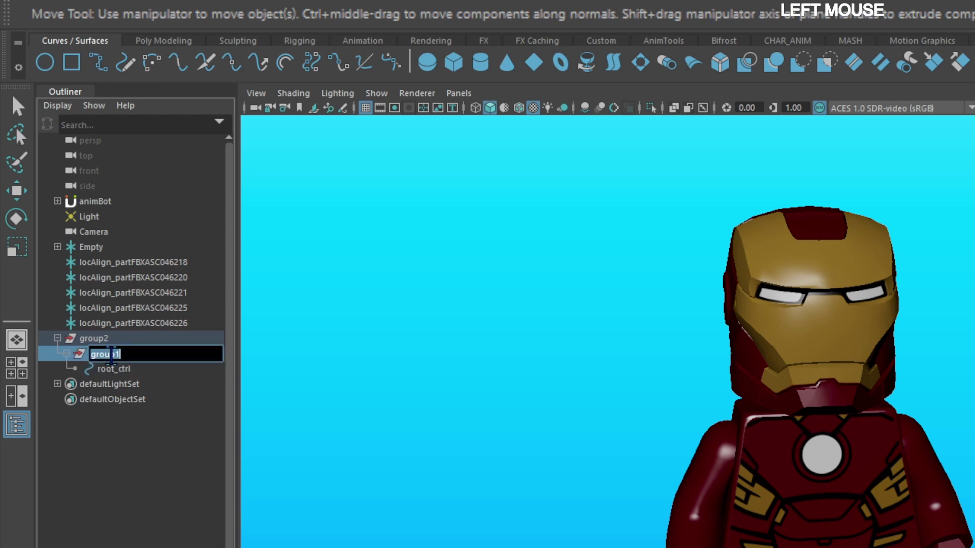
key("ctrl+v")
type("gr")
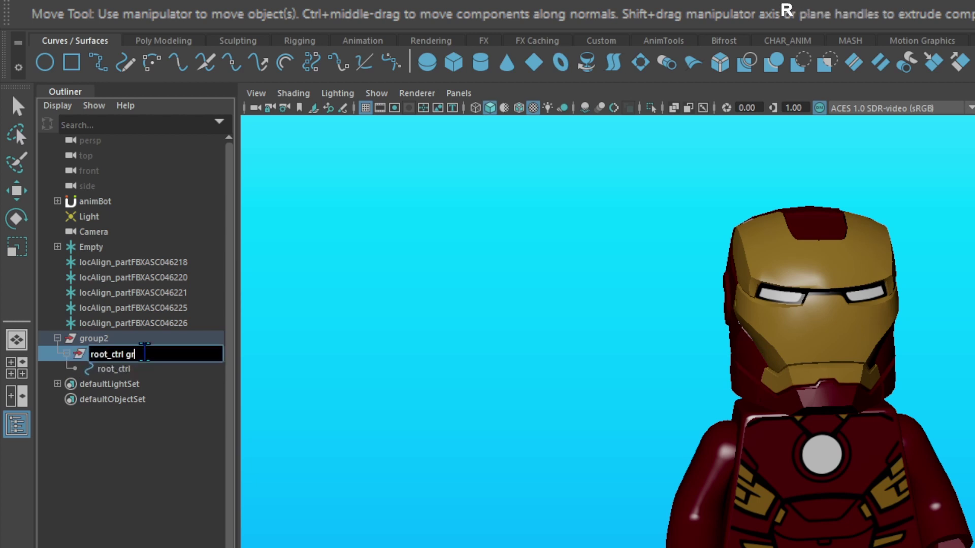
type("p")
Rename the outer group above root_ctrl_grp as root_dnt
left_click(106, 340)
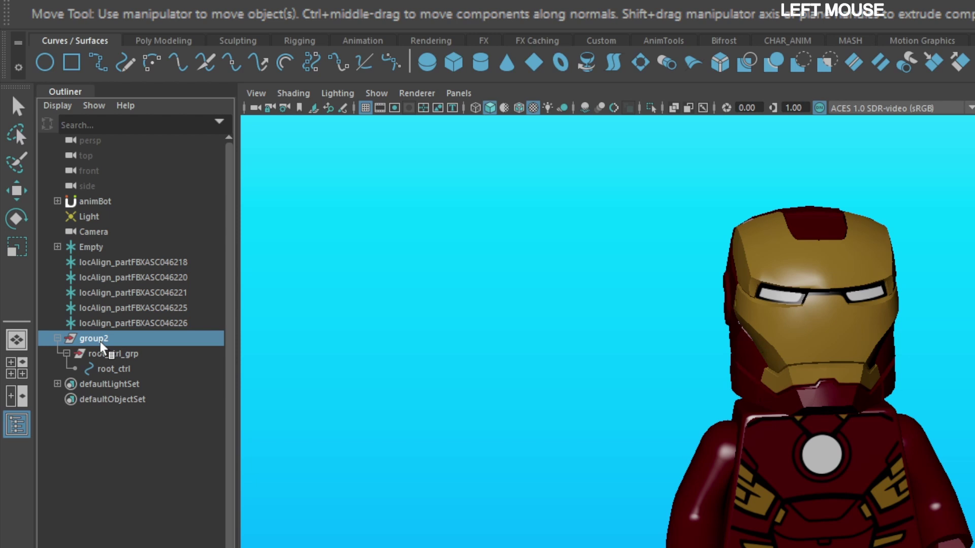
double_click(102, 344)
key("ctrl+v")
key("BackSpace")
key("BackSpace")
key("BackSpace")
key("BackSpace")
type("dnt")
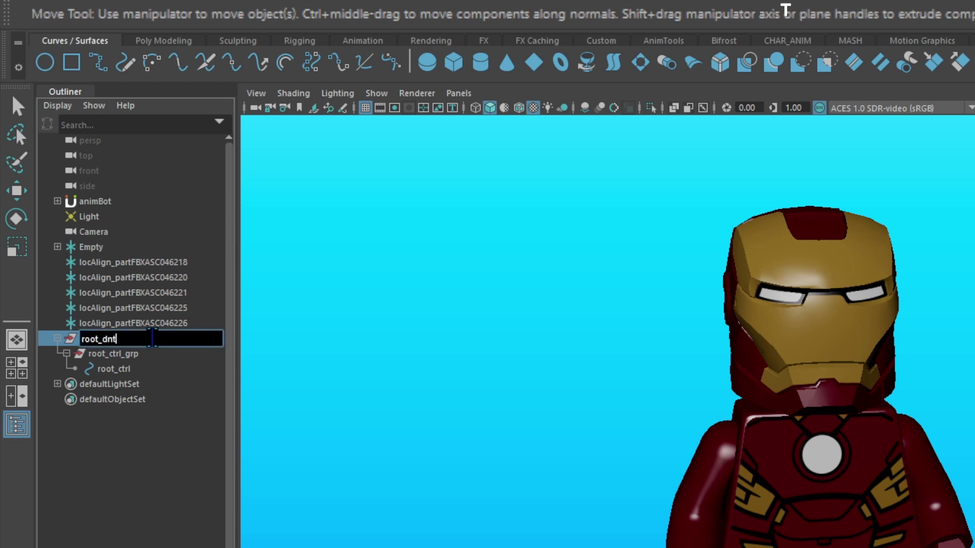
key("Return")
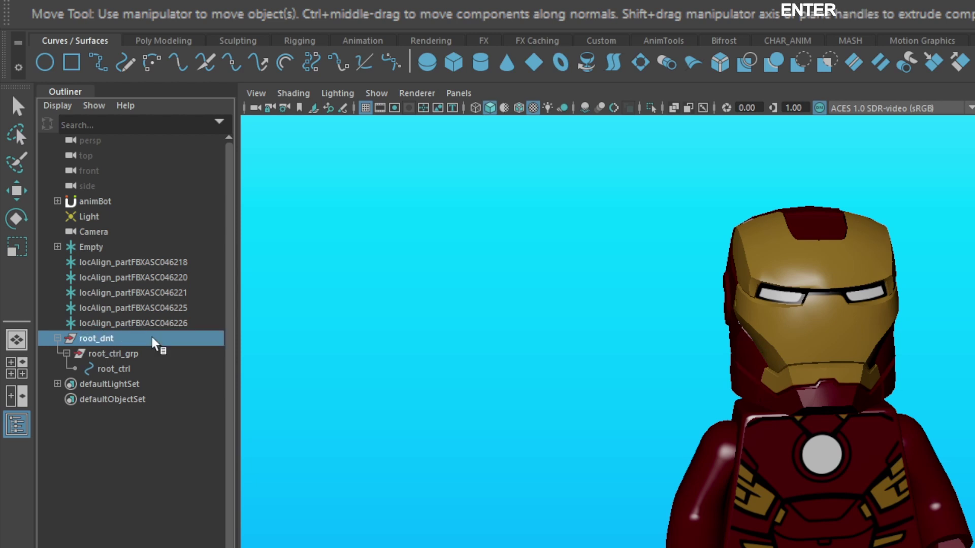
Set the radius of the root_ctrl circle to 13 in its makeNurbCircle1 inputs
left_click(129, 354)
left_click(127, 370)
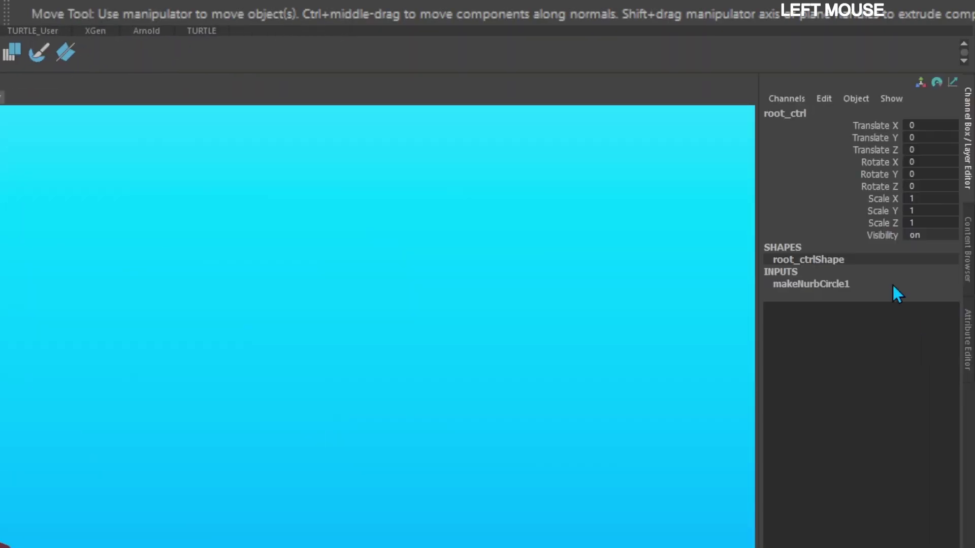
left_click(805, 284)
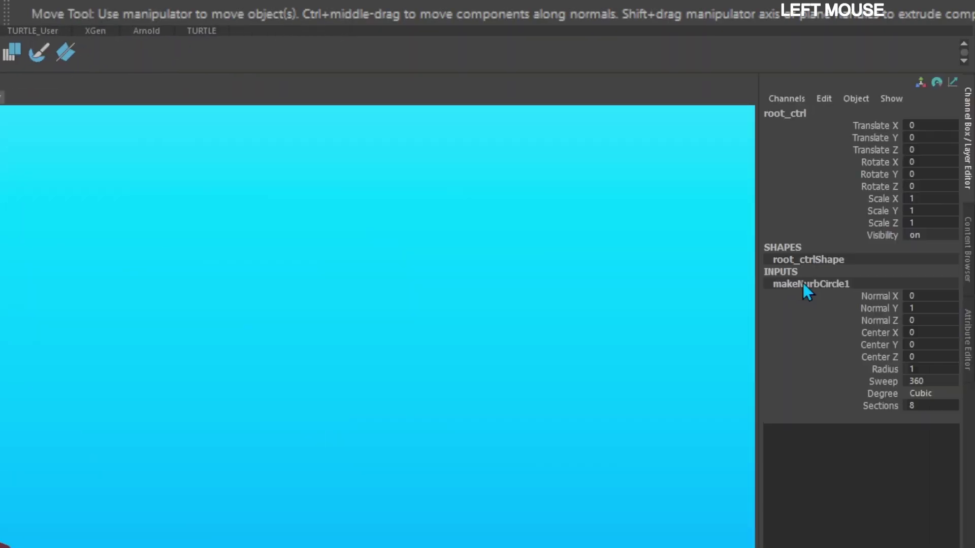
left_click(886, 356)
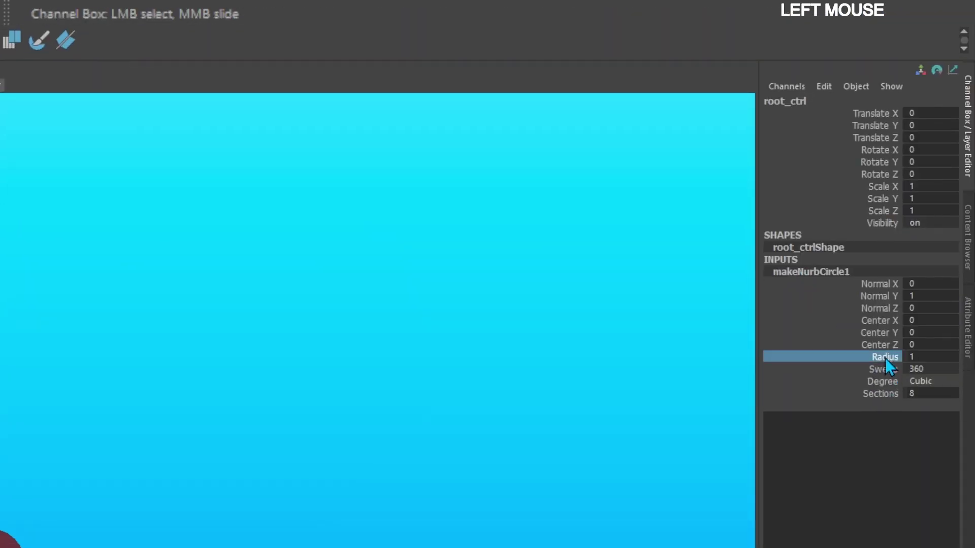
key("F17")
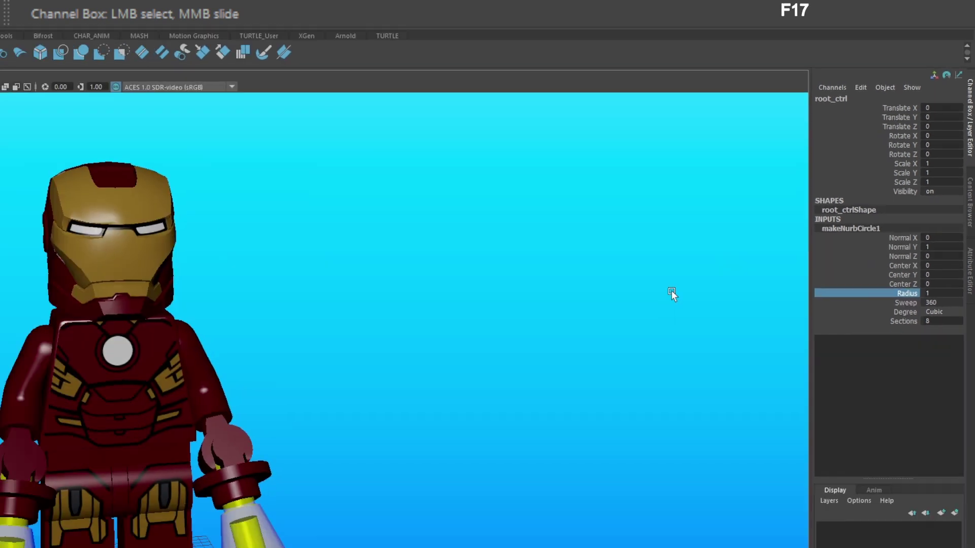
middle_click_drag(579, 355, 615, 365)
middle_click_drag(795, 226, 800, 227)
type("13")
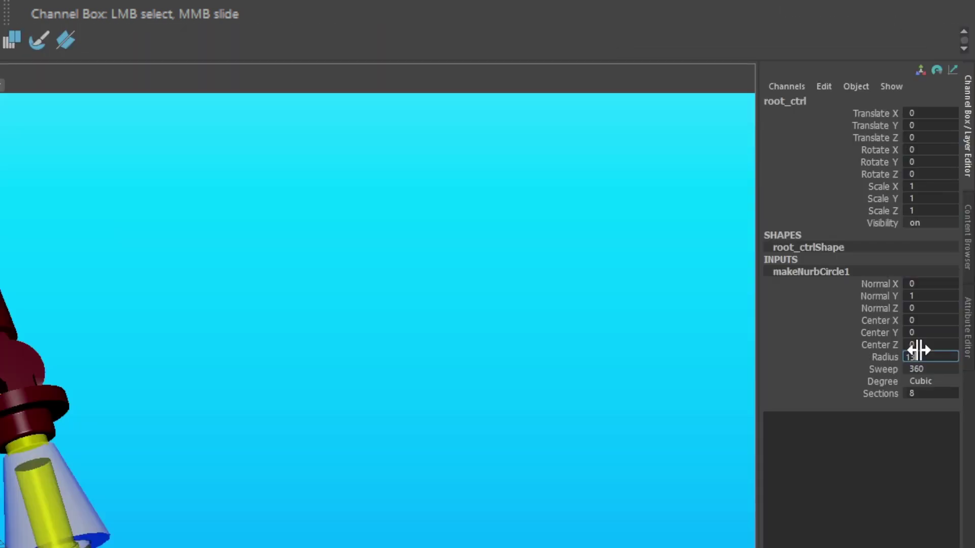
key("Return")
key("F17")
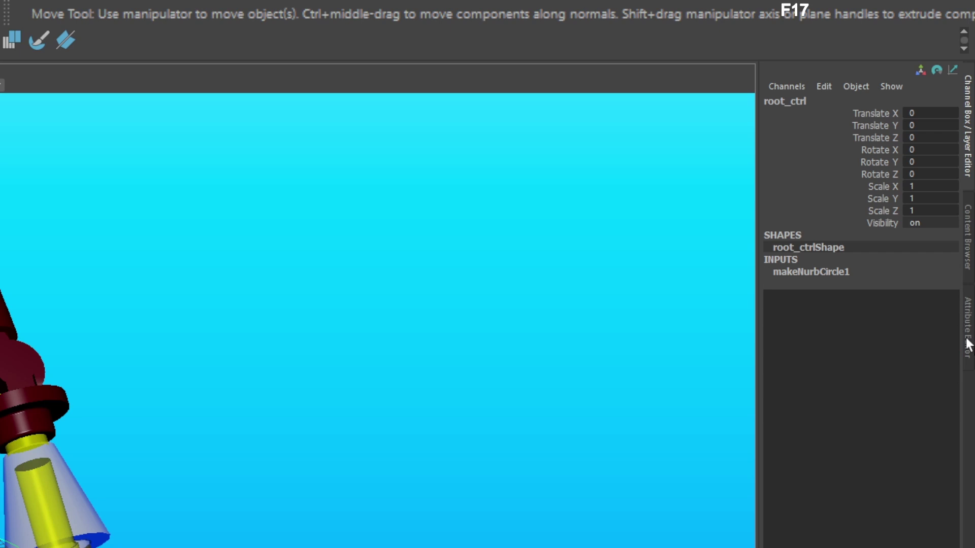
Enable drawing overrides on root_ctrlShape, set its index colour to yellow and deselect the circle
left_click(969, 346)
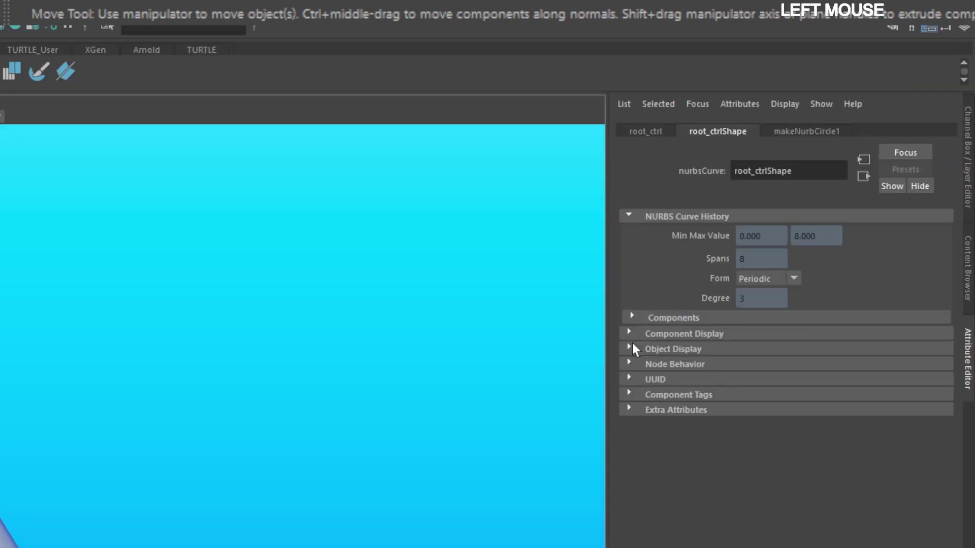
left_click(629, 318)
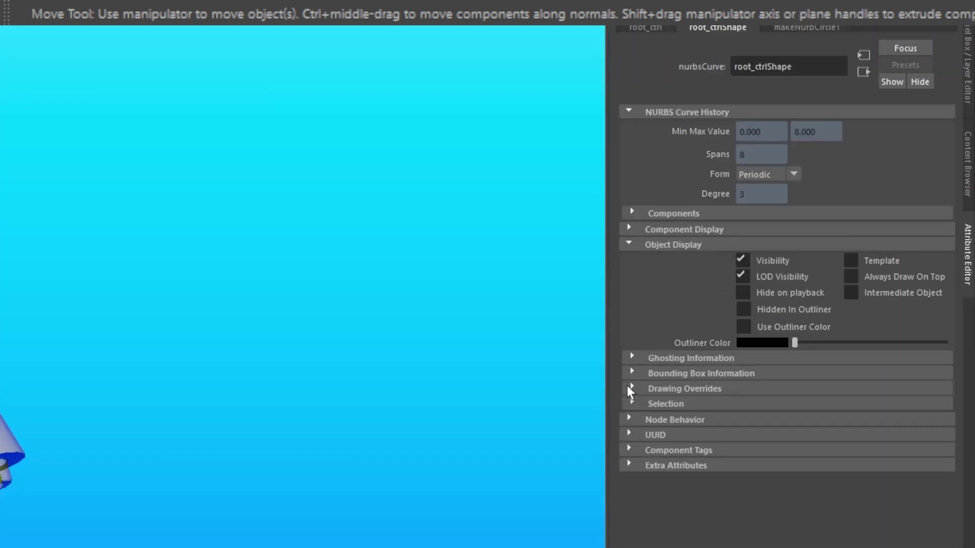
left_click(631, 492)
left_click(744, 404)
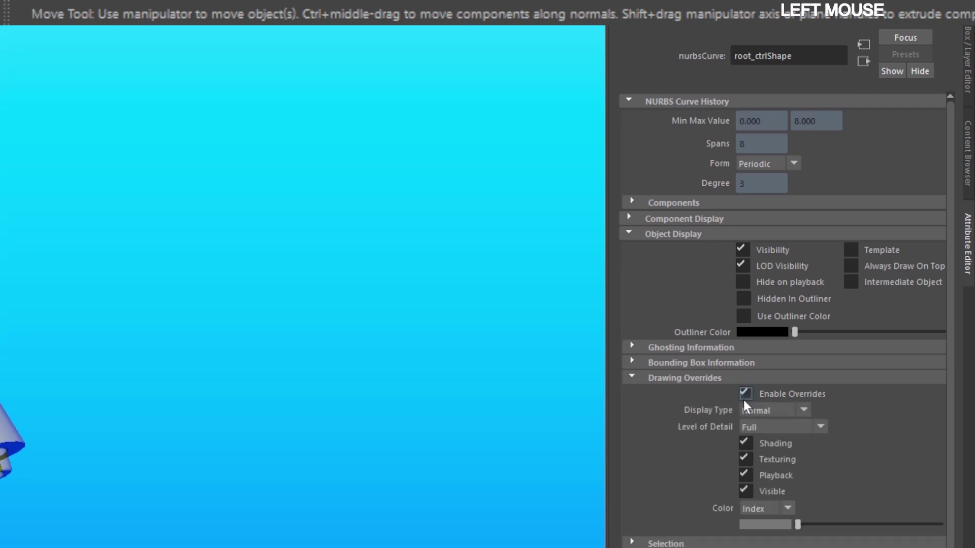
left_click_drag(797, 535, 872, 536)
left_click_drag(872, 377, 874, 377)
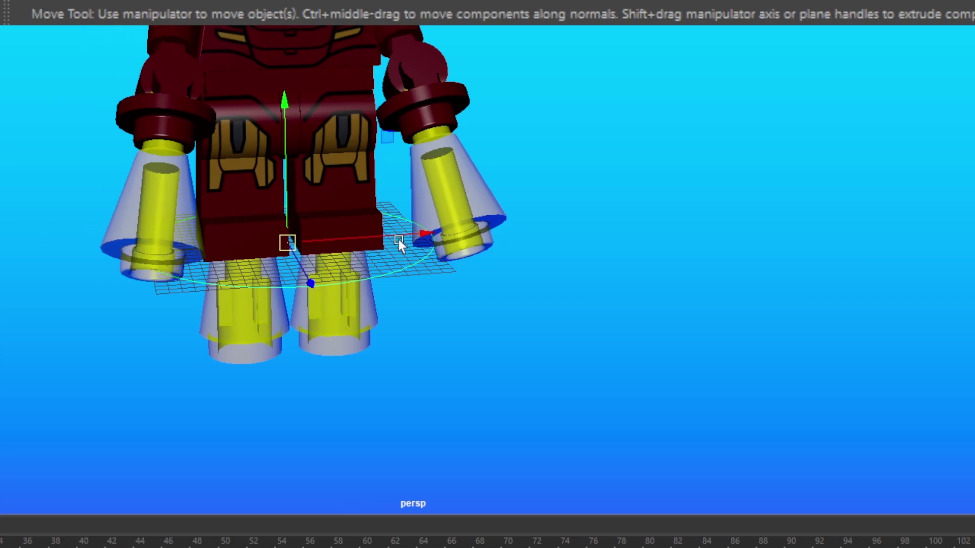
left_click(416, 274)
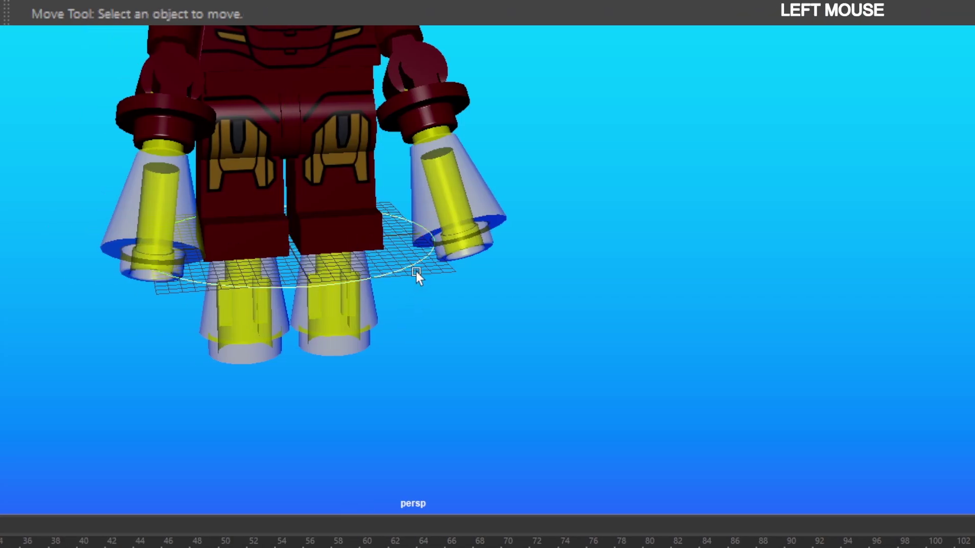
left_click(403, 266)
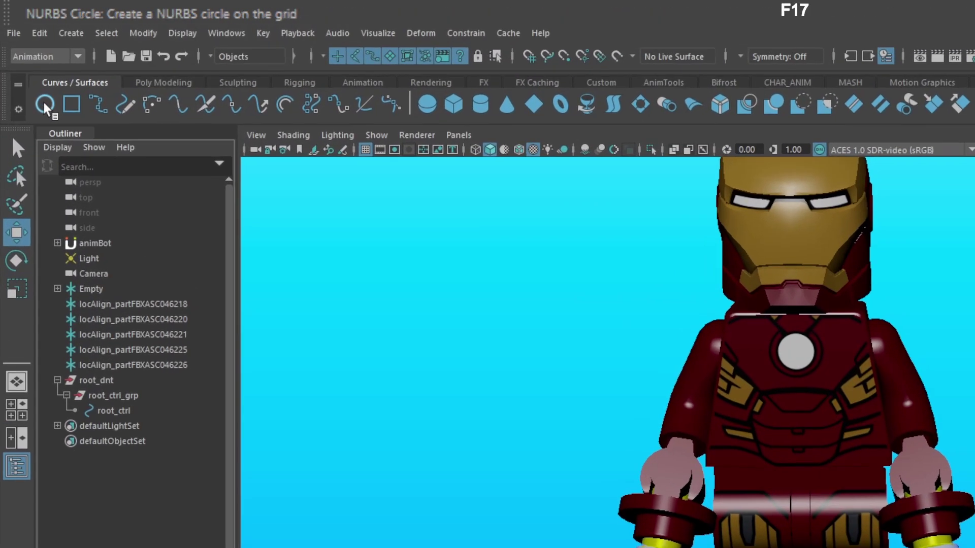
Create another NURBS circle on the grid and rename it cog_rock_ctrl
left_click(45, 104)
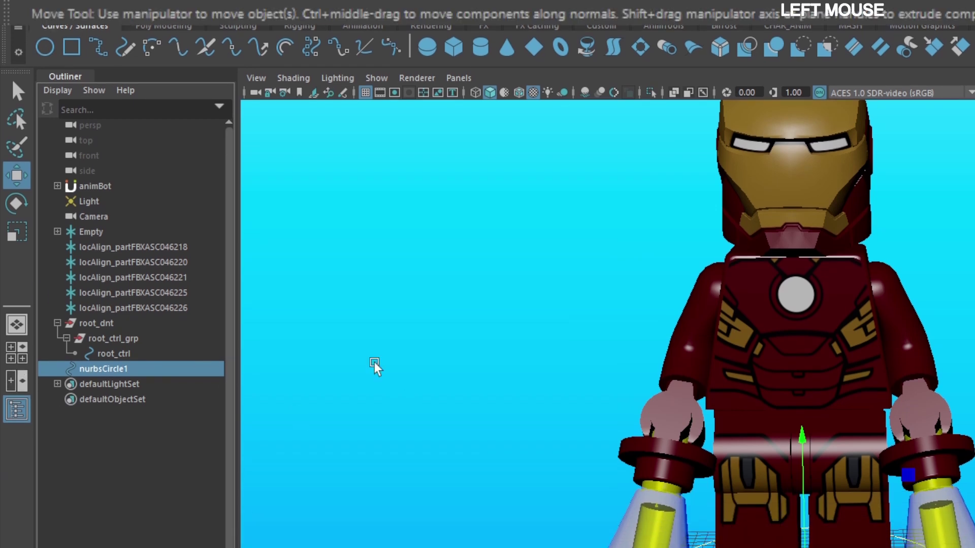
double_click(152, 426)
type("cog rock")
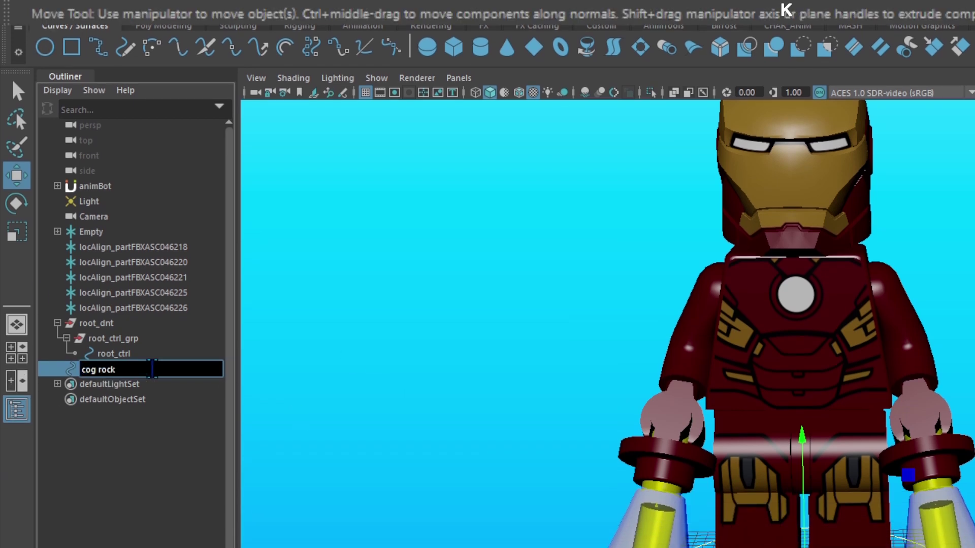
type(" ctrl")
key("Return")
Group cog_rock_ctrl twice and rename the inner group cog_rock_grp
key("ctrl+g")
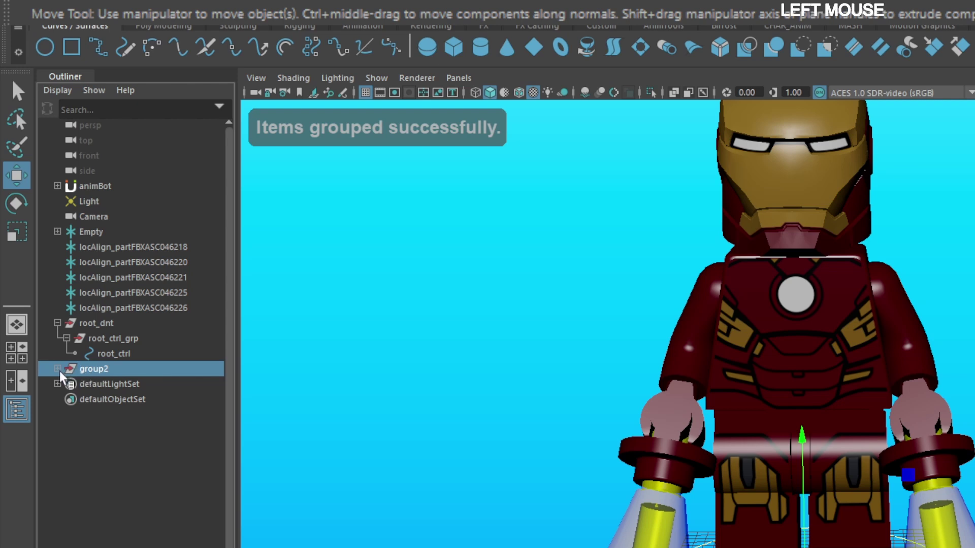
key("ctrl+g")
left_click(67, 384)
double_click(133, 399)
key("ctrl+c")
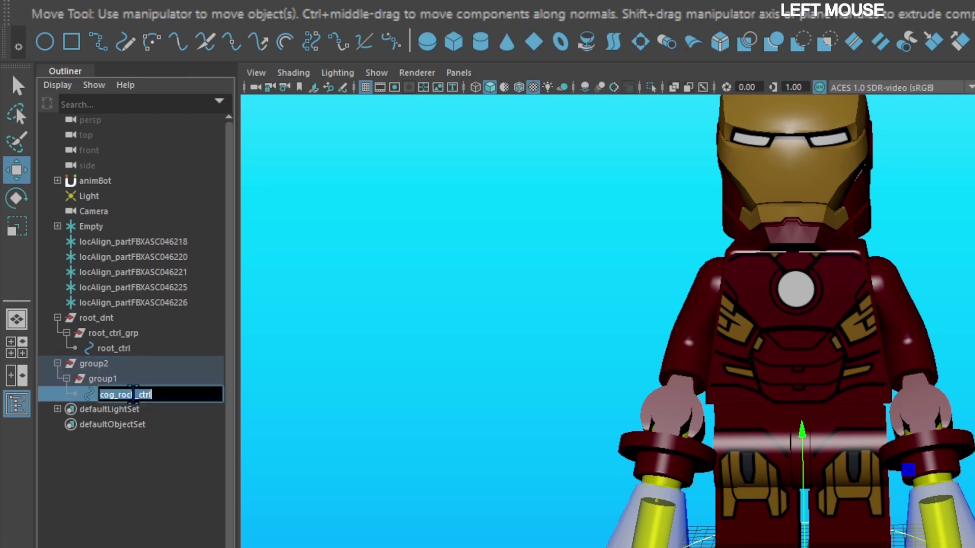
double_click(105, 379)
key("ctrl+v")
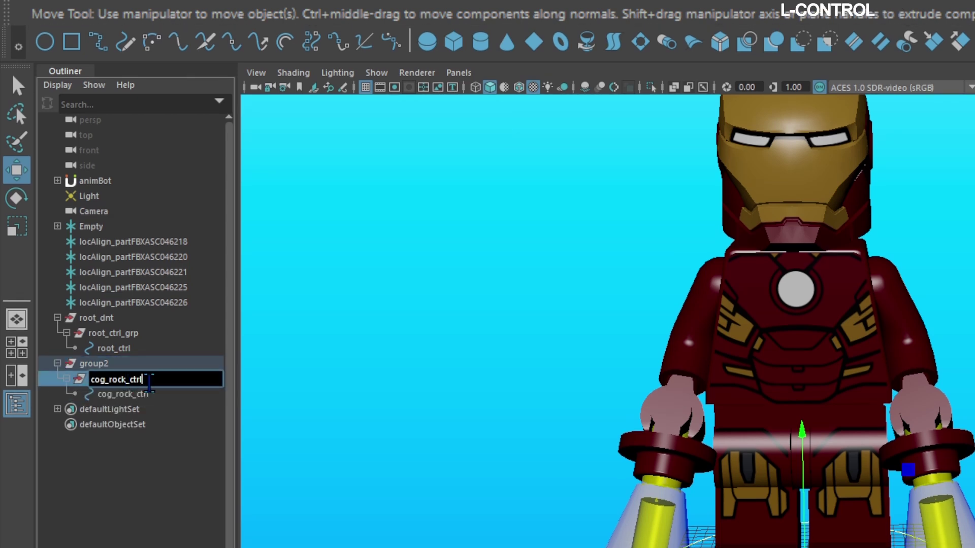
key("BackSpace")
key("BackSpace")
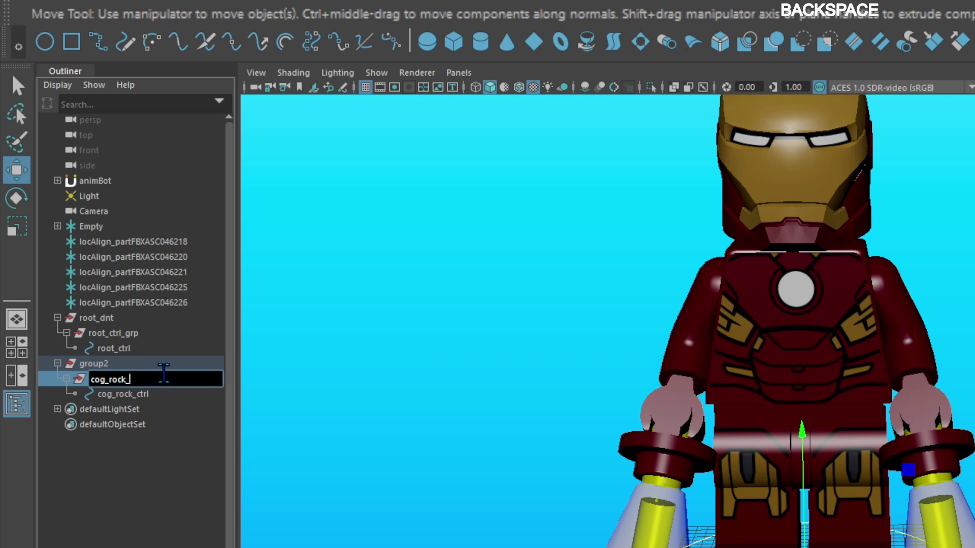
type("grp")
Rename the outer group above cog_rock_grp as cog_rock_dnt
double_click(134, 365)
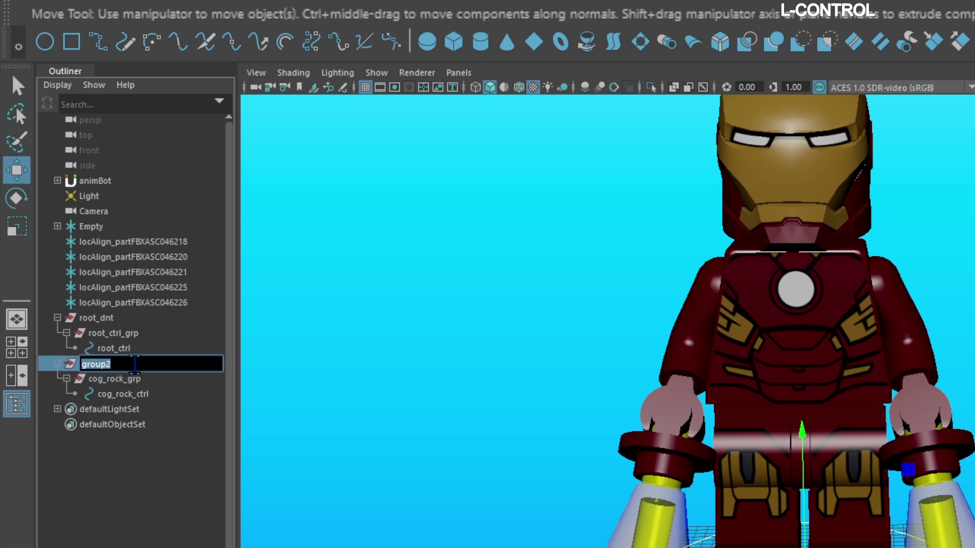
key("ctrl+v")
left_click(157, 363)
key("BackSpace")
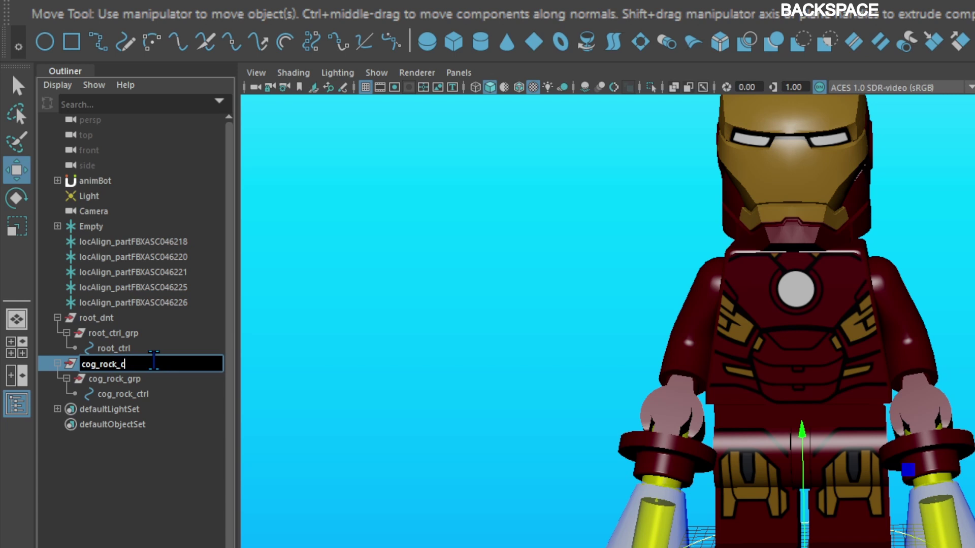
type("dnt")
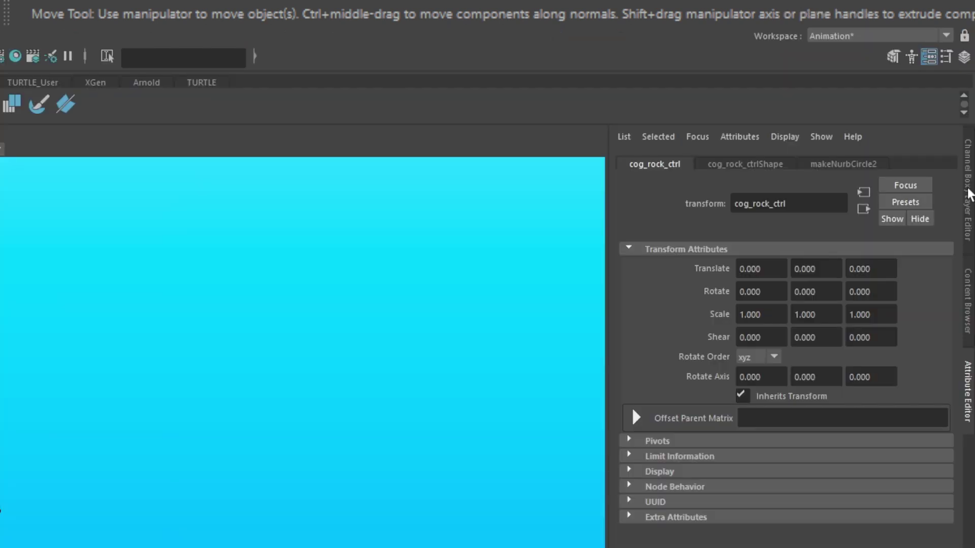
Set the circle history of cog_rock_ctrl to radius 10, linear degree and 6 sections
left_click(968, 195)
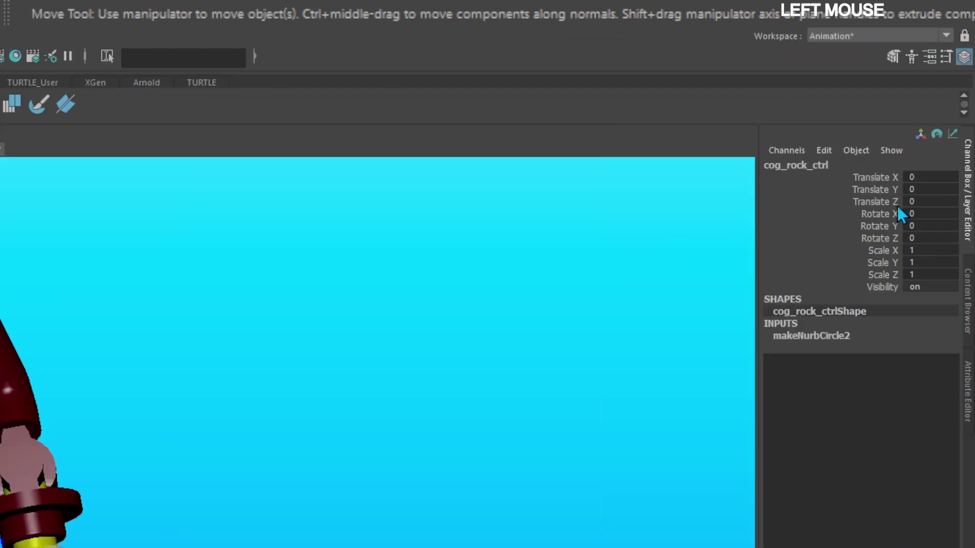
left_click(827, 335)
left_click(933, 419)
key("F17")
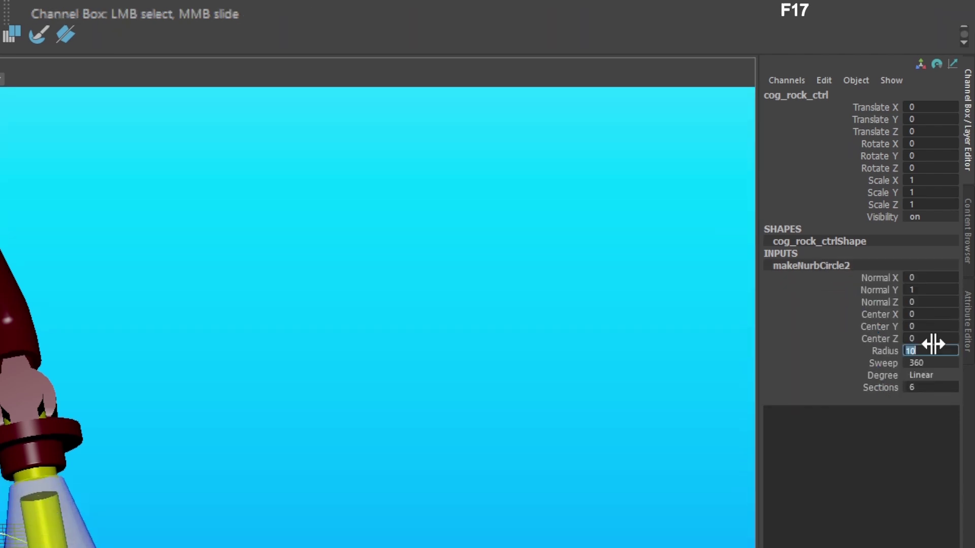
type("11")
left_click(930, 375)
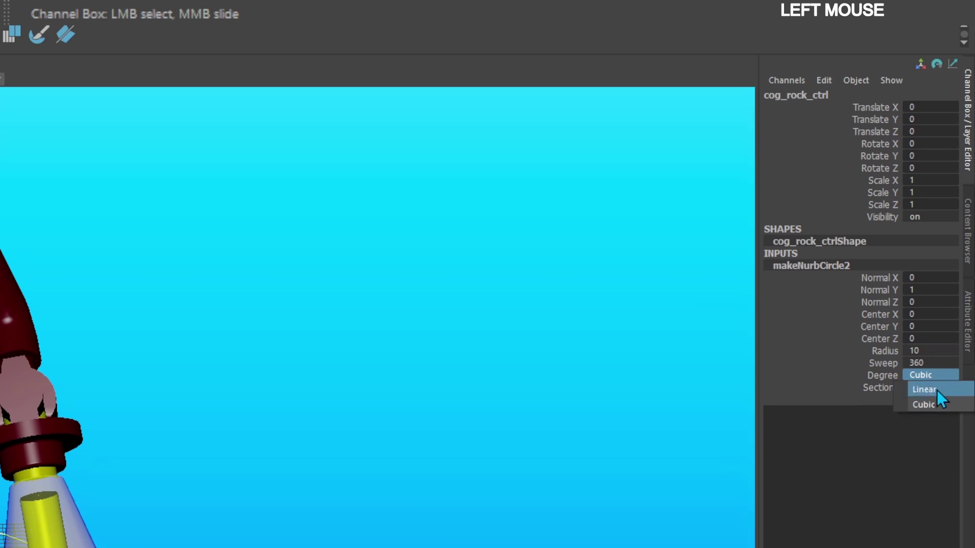
left_click(937, 391)
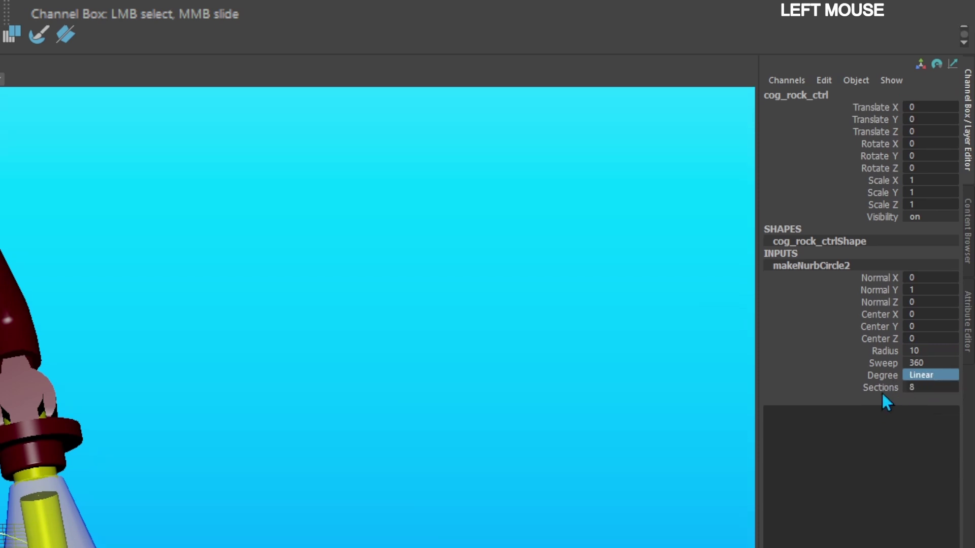
left_click(883, 393)
key("F17")
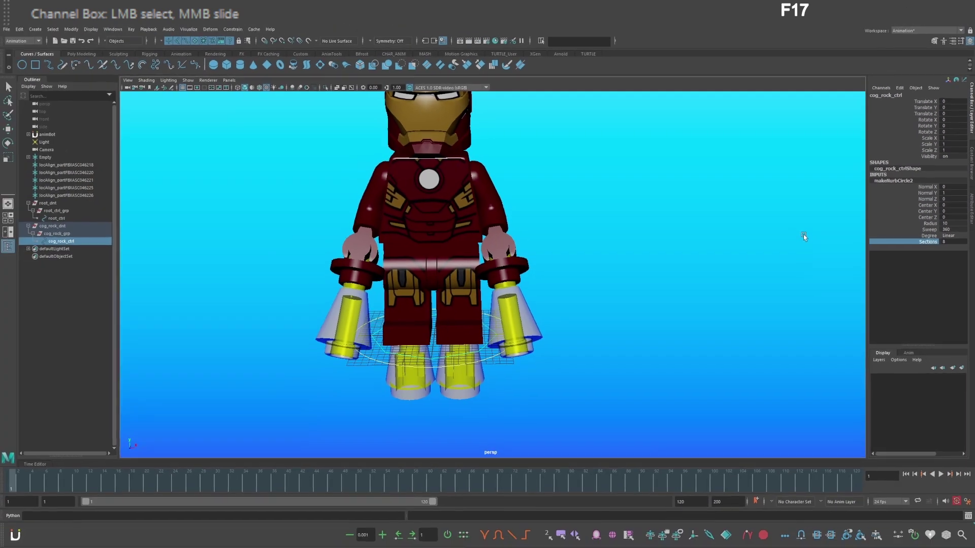
middle_click_drag(614, 361, 601, 360)
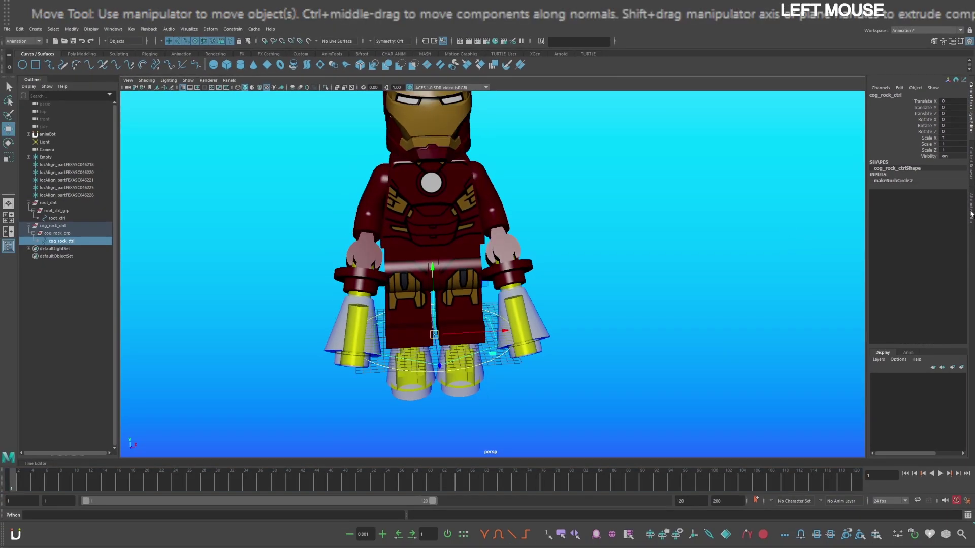
Enable drawing overrides on cog_rock_ctrlShape and give the curve a new index colour
left_click(971, 213)
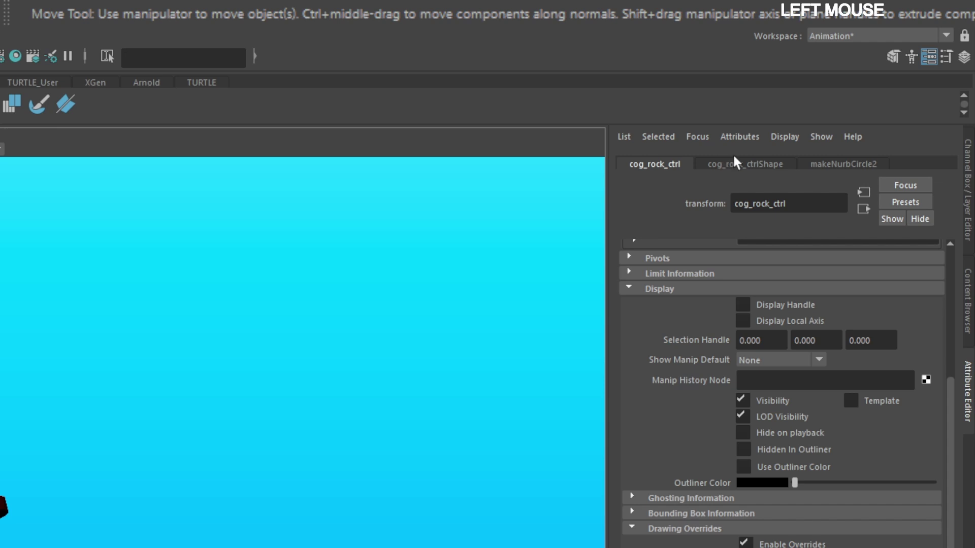
left_click(854, 94)
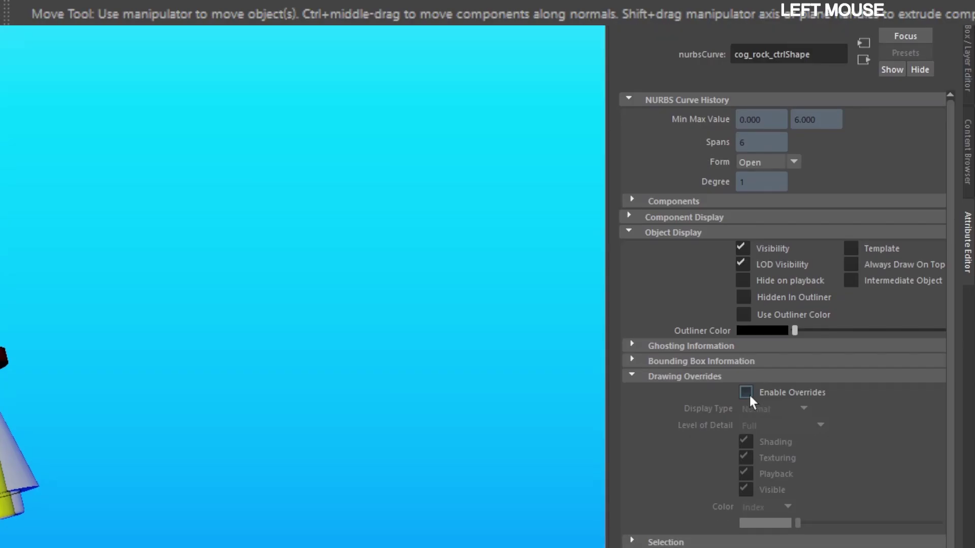
left_click(747, 447)
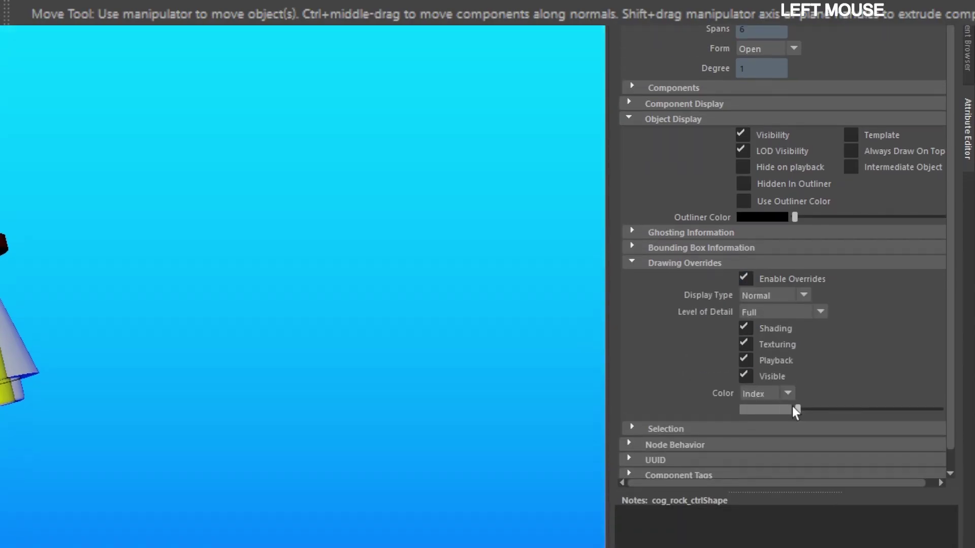
left_click_drag(793, 406, 875, 404)
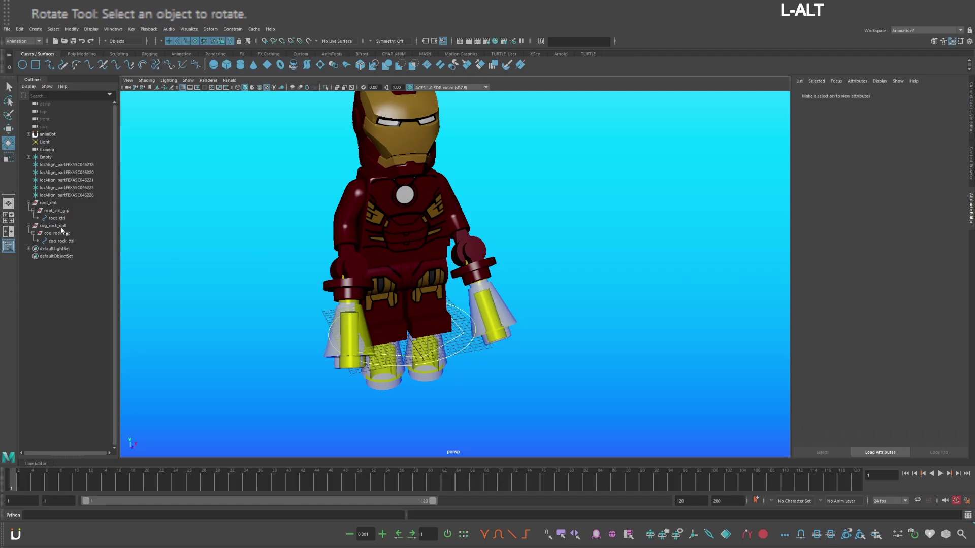
Parent the cog_rock_dnt group under root_ctrl
left_click(54, 226)
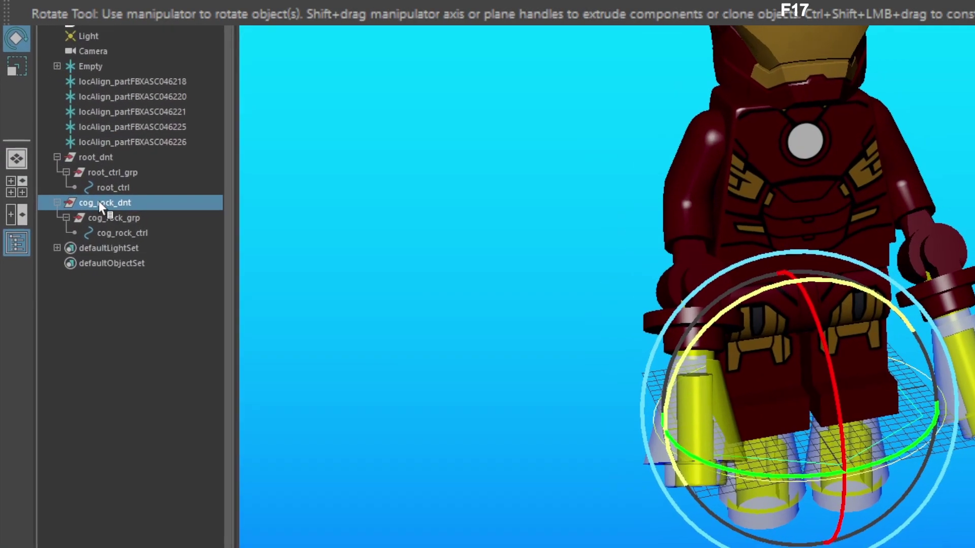
left_click(101, 188, "ctrl")
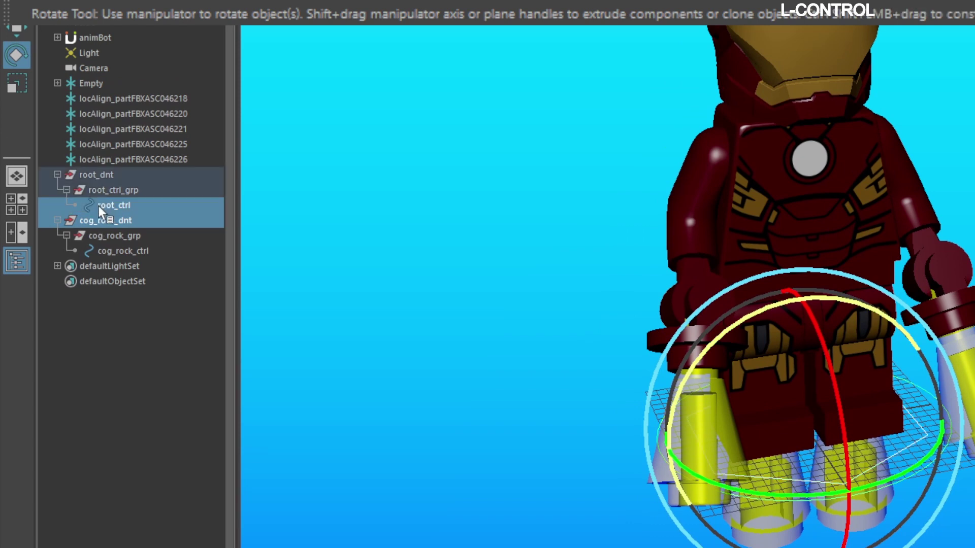
key("p")
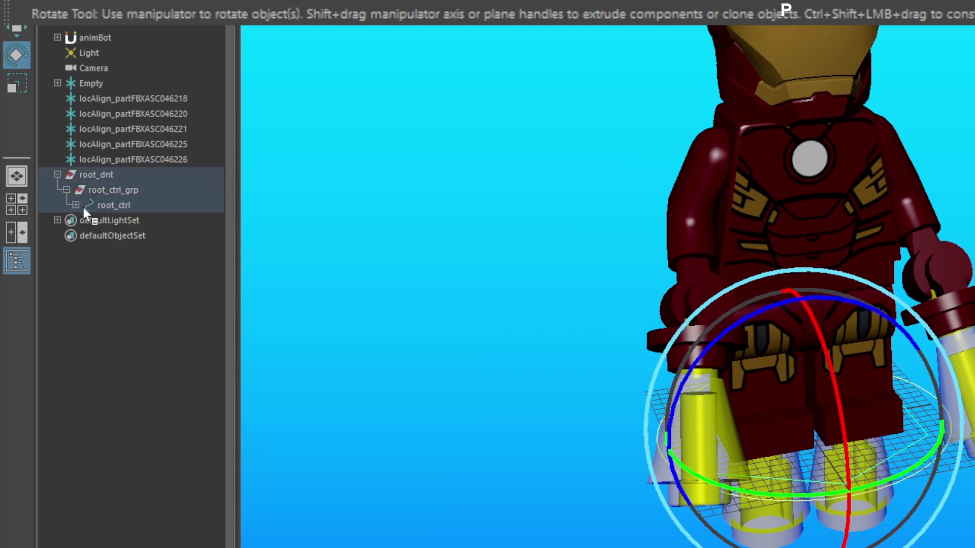
Rotate root_ctrl freely to test that the parented cog_rock control follows, and undo the rotation
left_click(913, 466)
left_click(744, 389)
left_click_drag(703, 323, 686, 303)
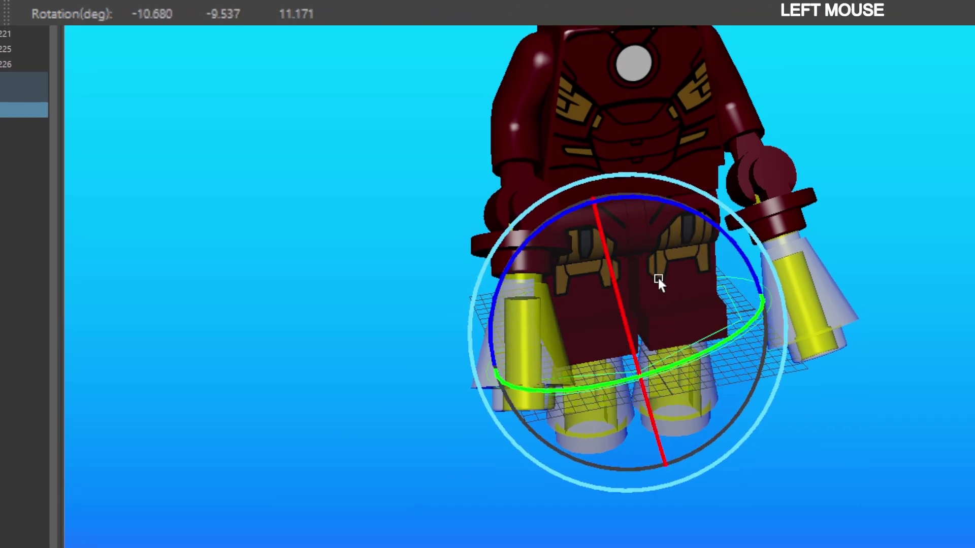
key("z")
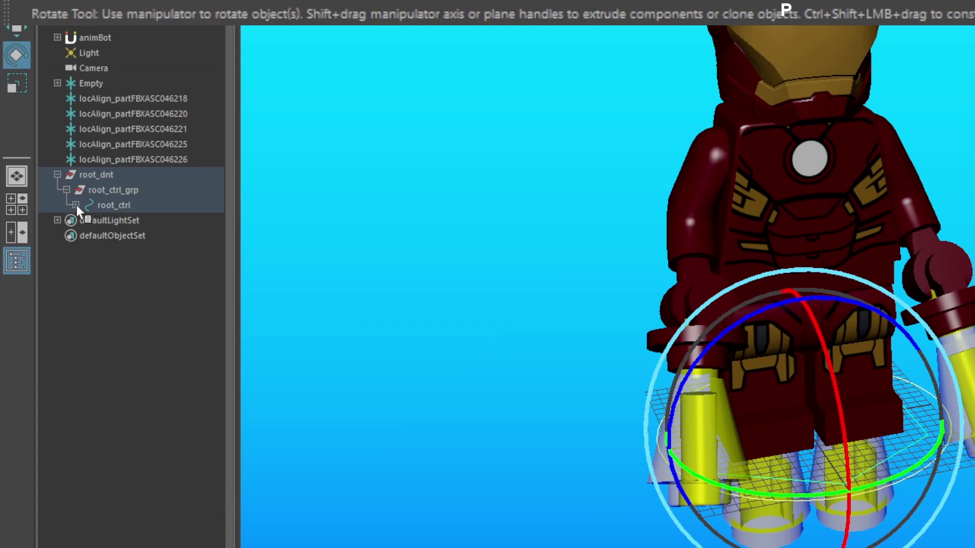
Expand the whole hierarchy under root_ctrl and create another NURBS circle on the grid
left_click(75, 204, "shift")
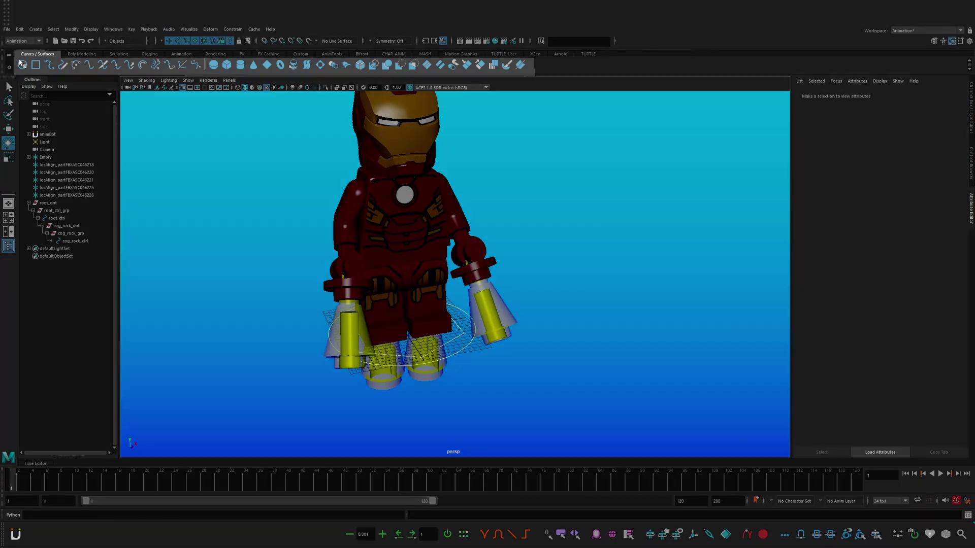
left_click(22, 64)
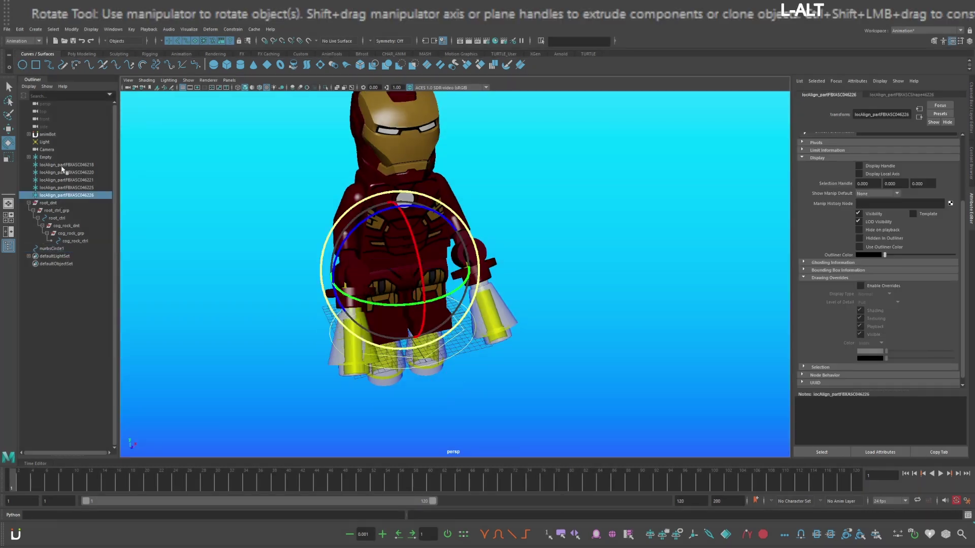
Set Local Scale X, Y and Z to 5 for all five locAlign locators
left_click_drag(62, 165, 59, 196)
left_click(972, 123)
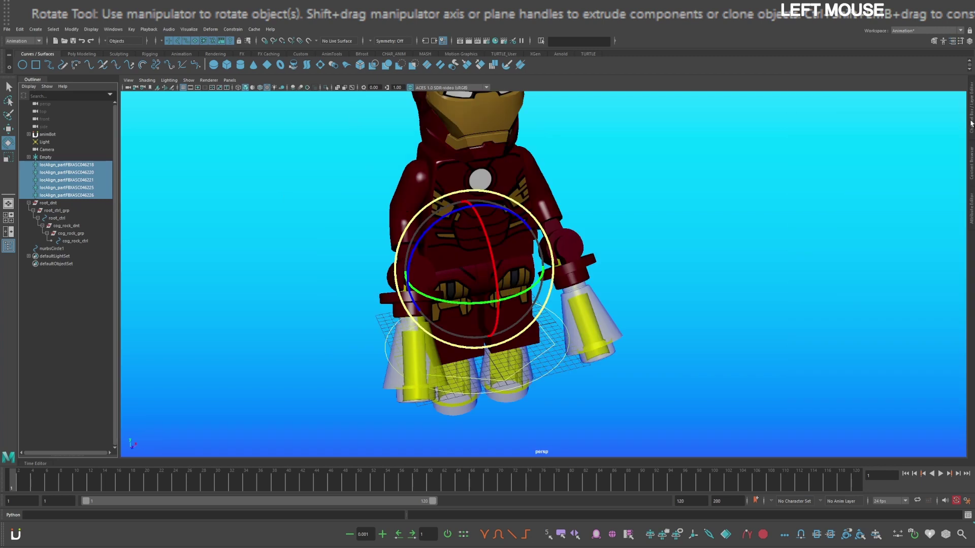
left_click(971, 123)
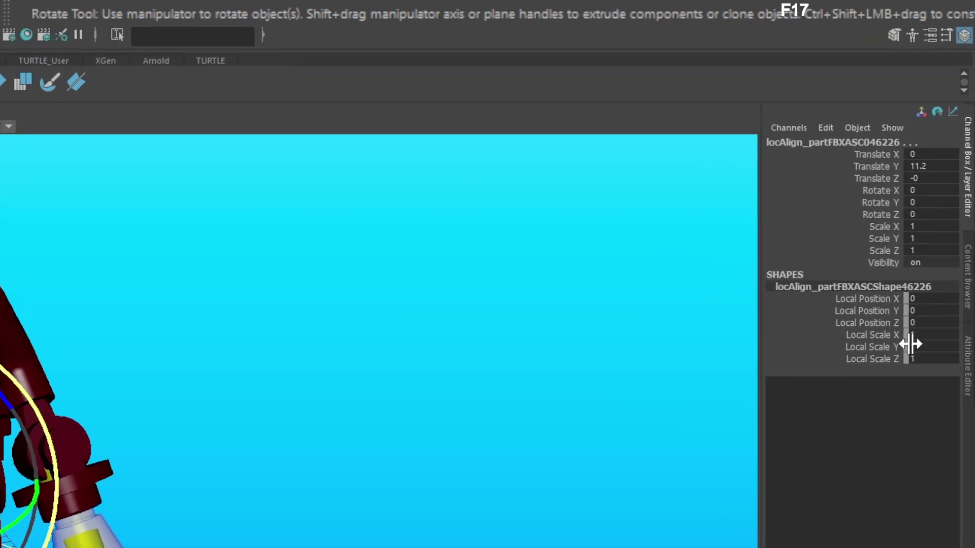
left_click_drag(949, 193, 952, 205)
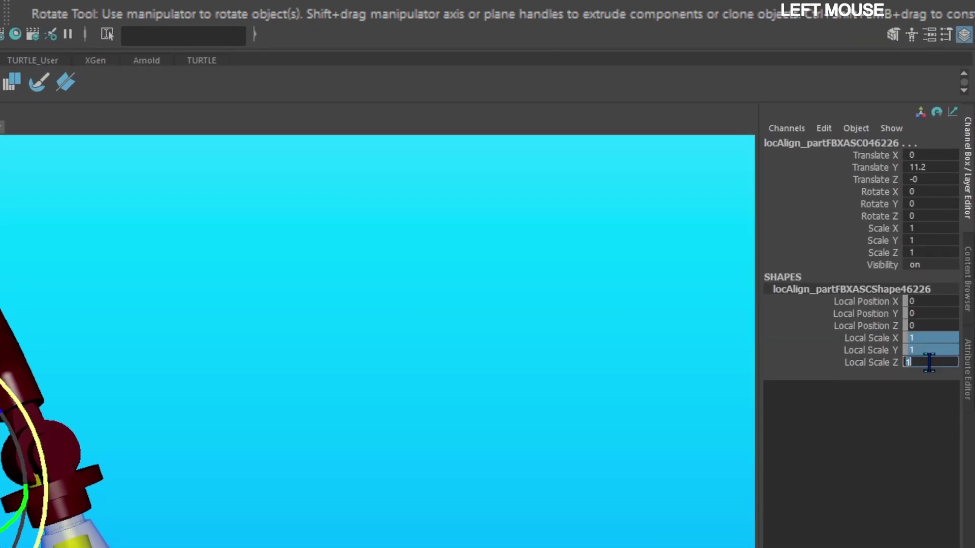
type("5")
key("Return")
left_click_drag(338, 335, 337, 315, "alt")
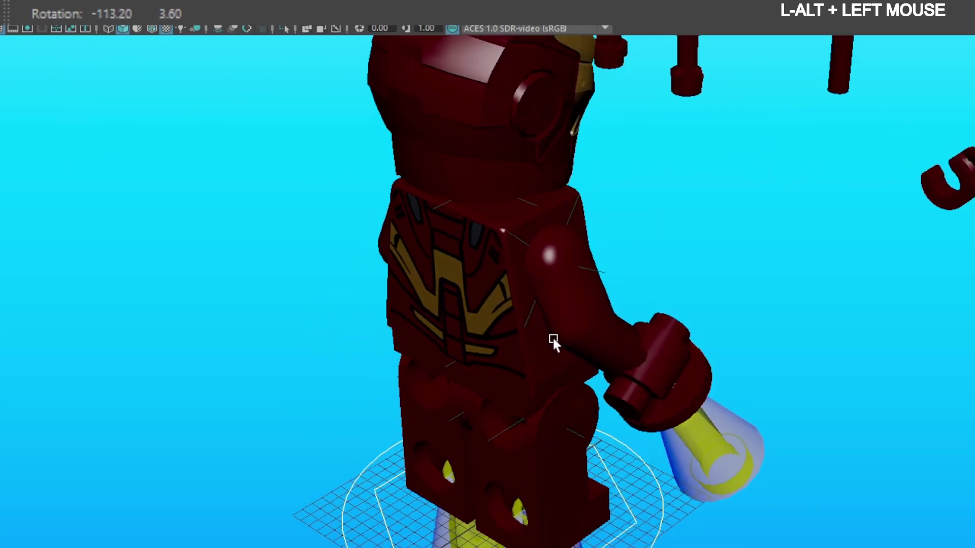
Rename the new NURBS circle as cog_ctrl
left_click(114, 337)
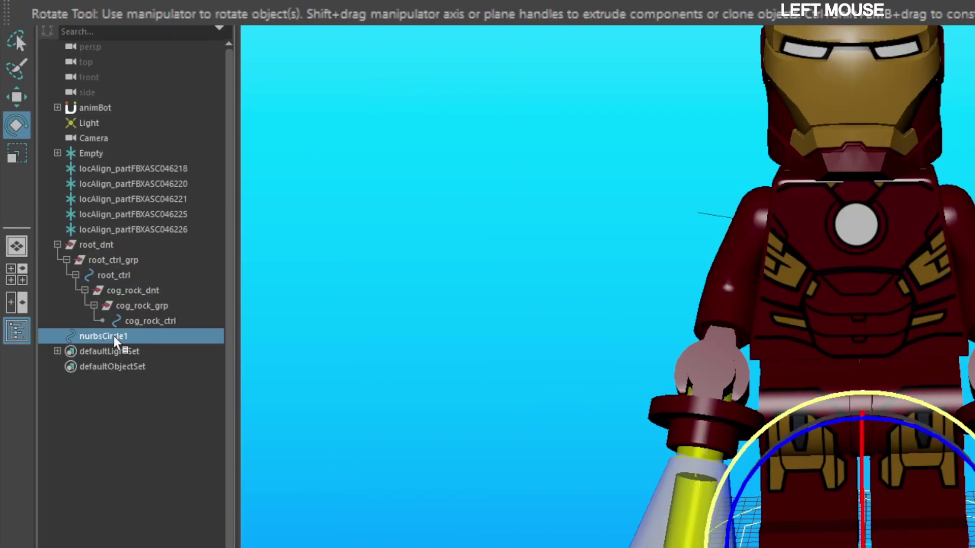
double_click(114, 338)
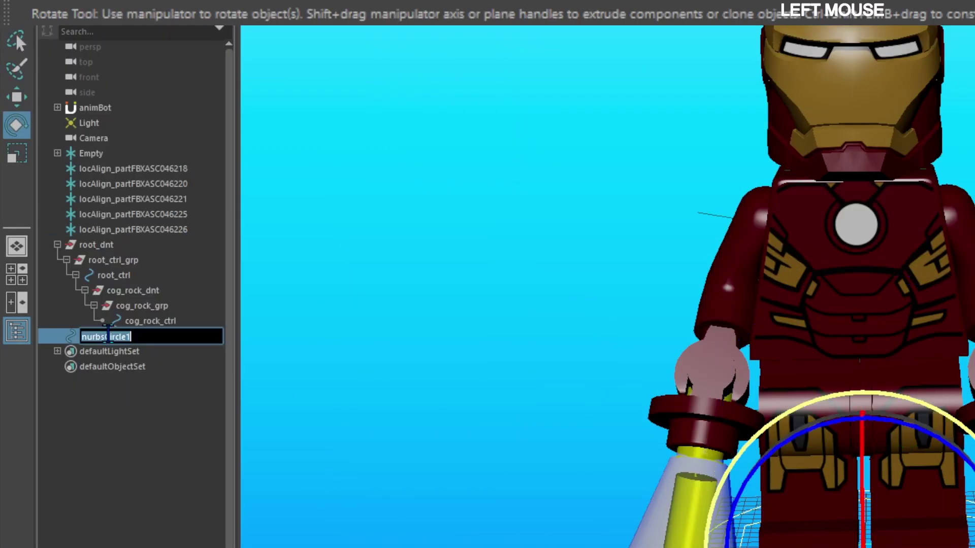
type("cog ctrl")
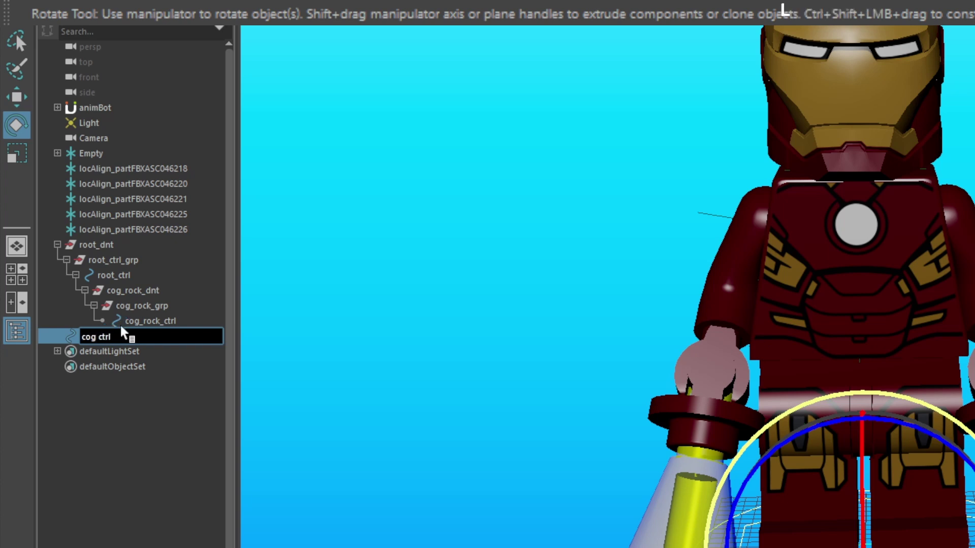
Parent cog_ctrl under locAlign_partFBXASC046226 and select it to move it onto the locator's position
left_click(73, 343)
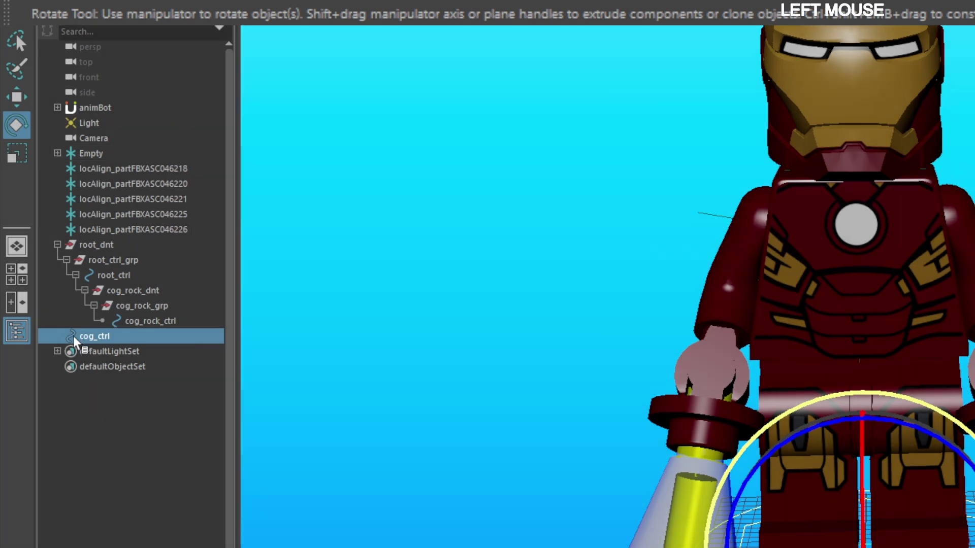
middle_click_drag(81, 338, 125, 235)
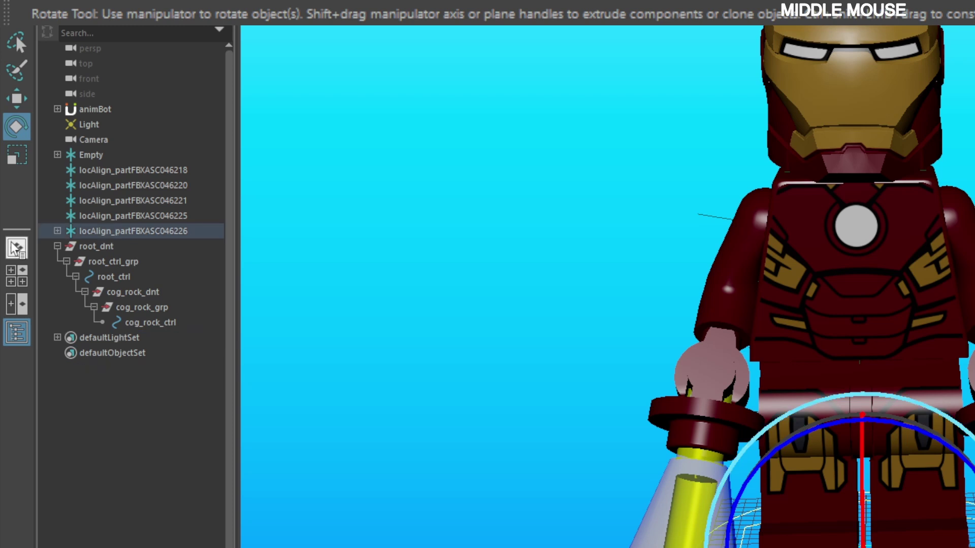
left_click(57, 231)
left_click(105, 248)
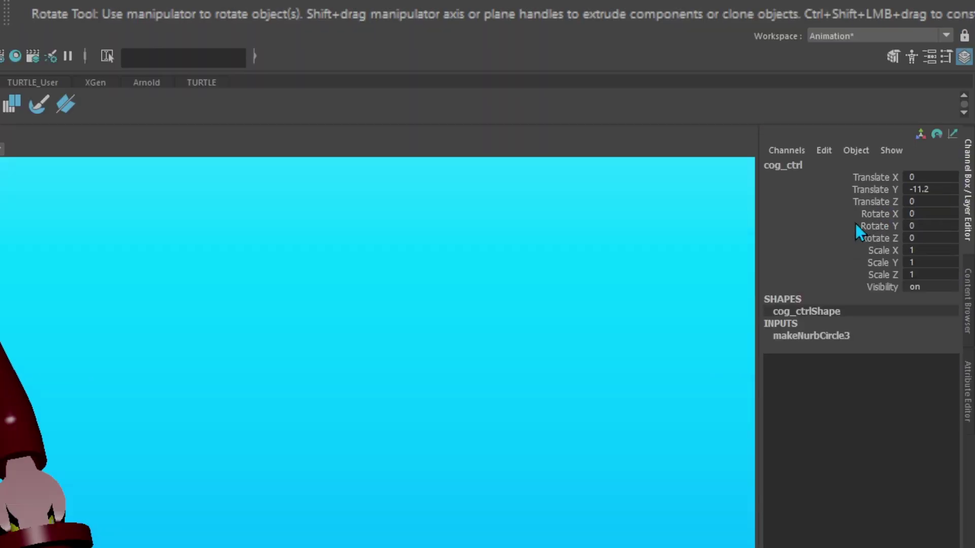
Group cog_ctrl under the locator and rename the group cog_ctrl_grp
key("g")
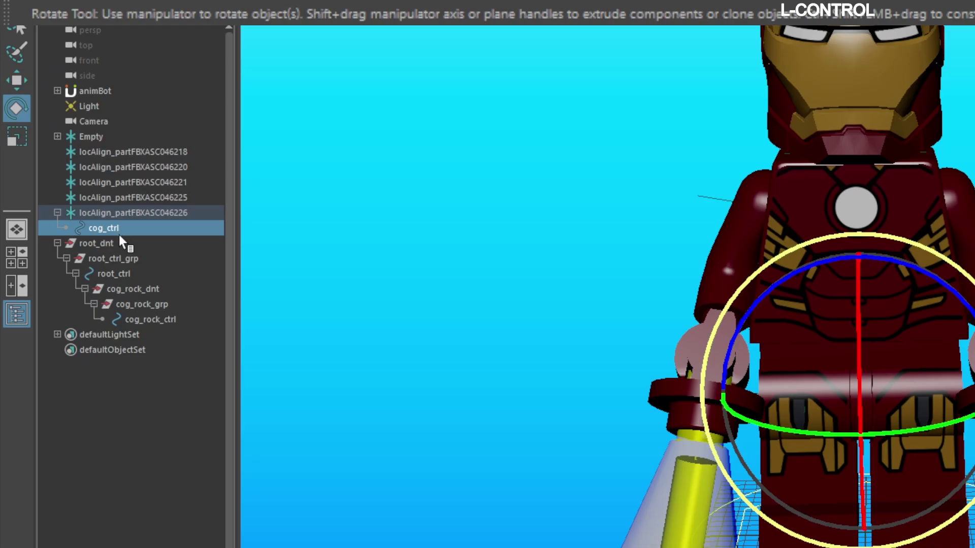
key("ctrl+g")
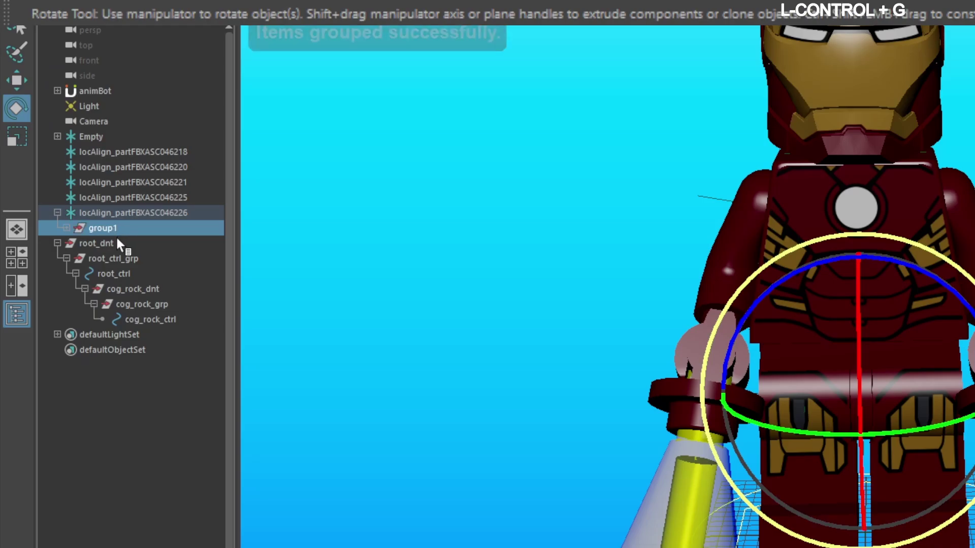
left_click(67, 228)
left_click(121, 245)
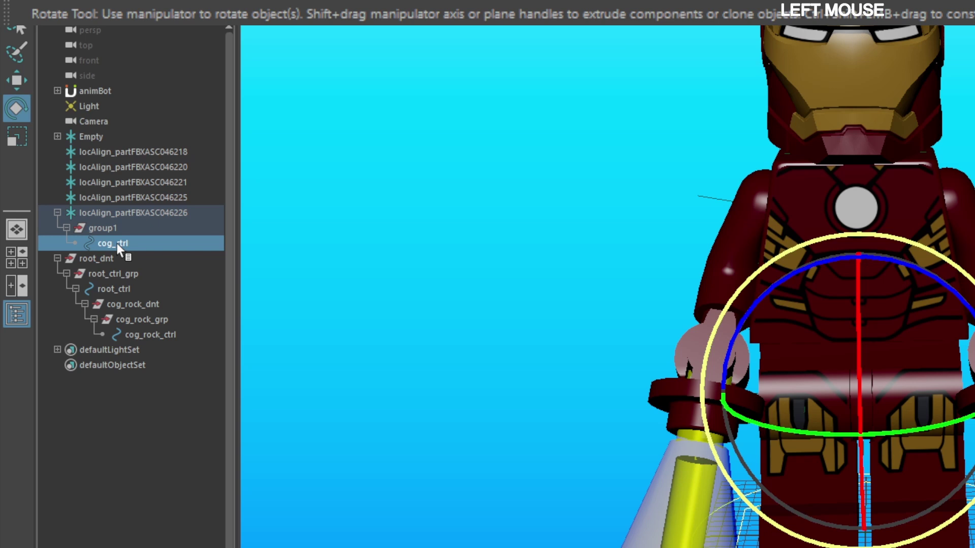
double_click(117, 243)
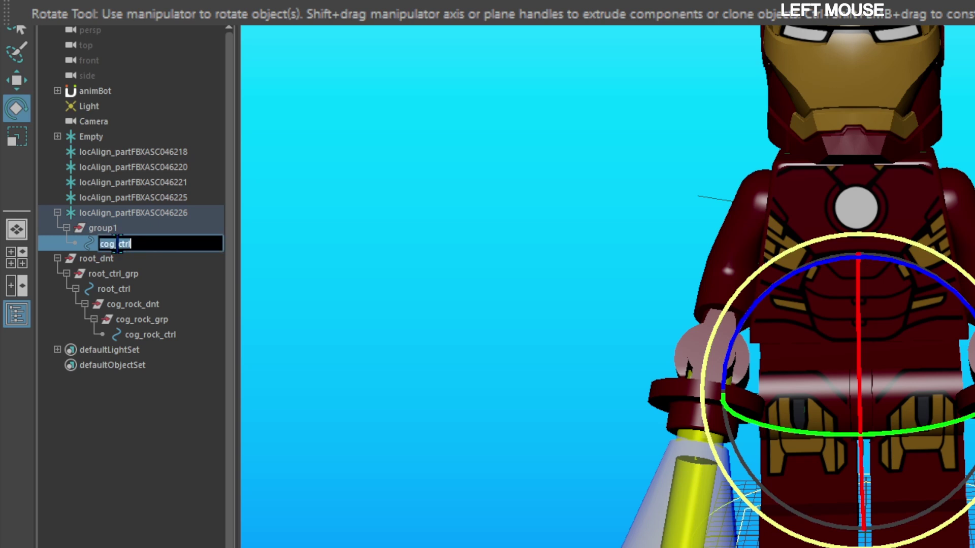
key("ctrl+c")
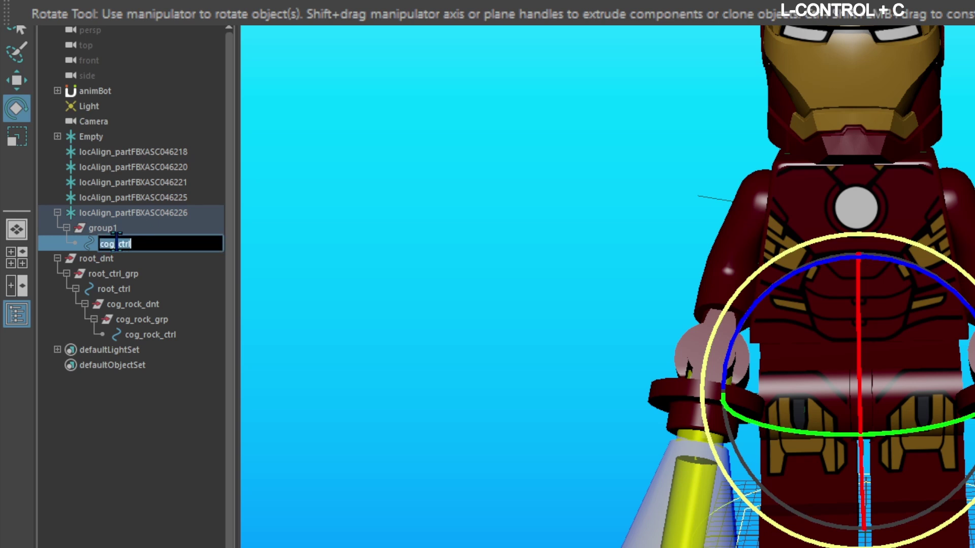
left_click(114, 227)
double_click(111, 229)
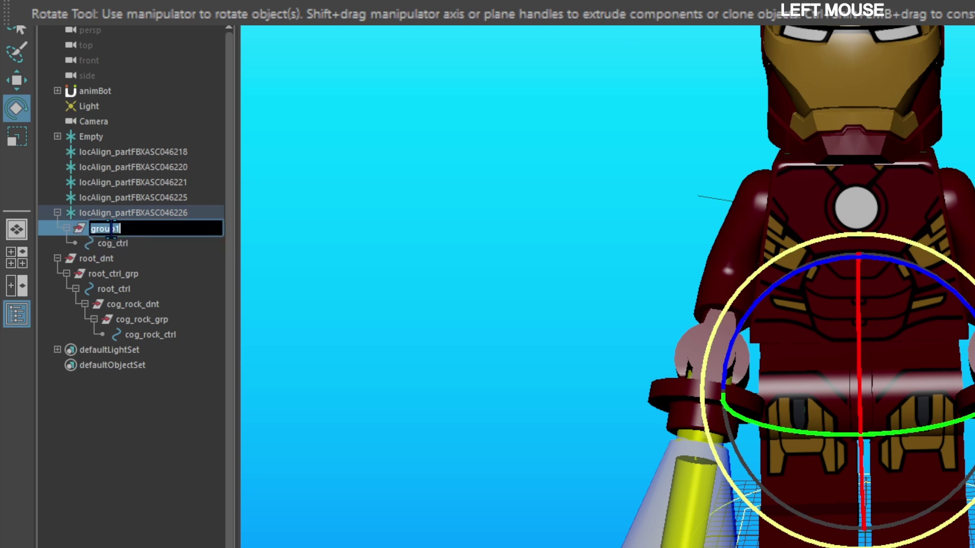
key("ctrl+v")
type("g")
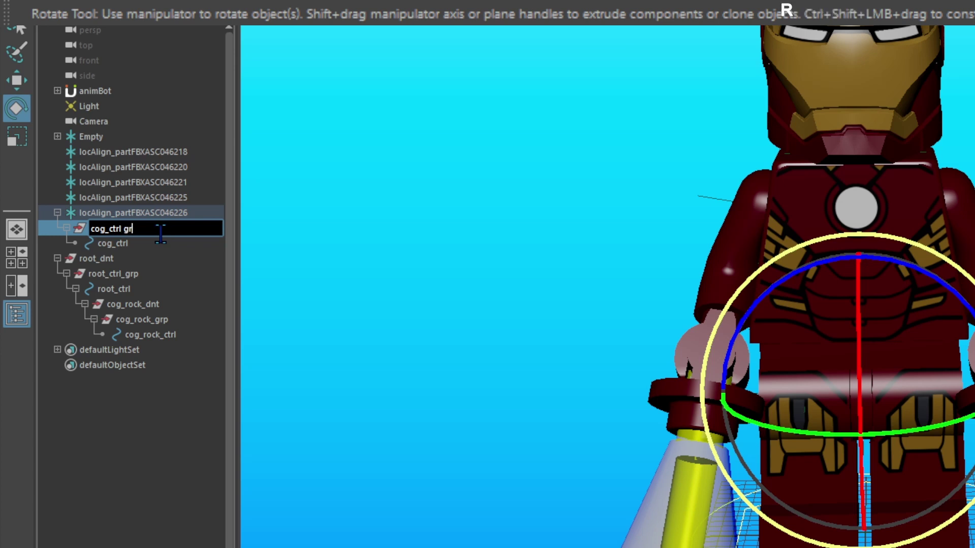
type("rp")
Rename the locator locAlign_partFBXASC046226 as cog_dnt
left_click(105, 218)
double_click(101, 210)
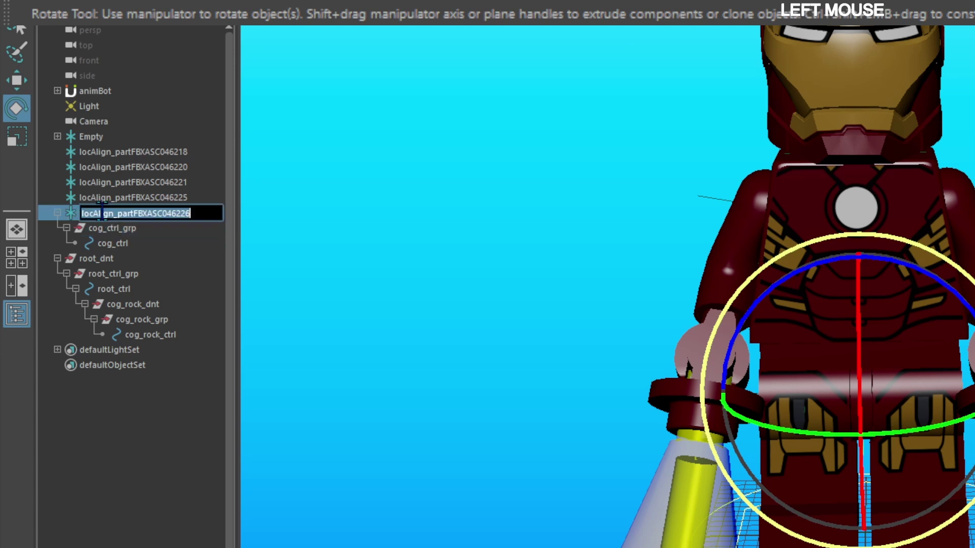
key("ctrl+v")
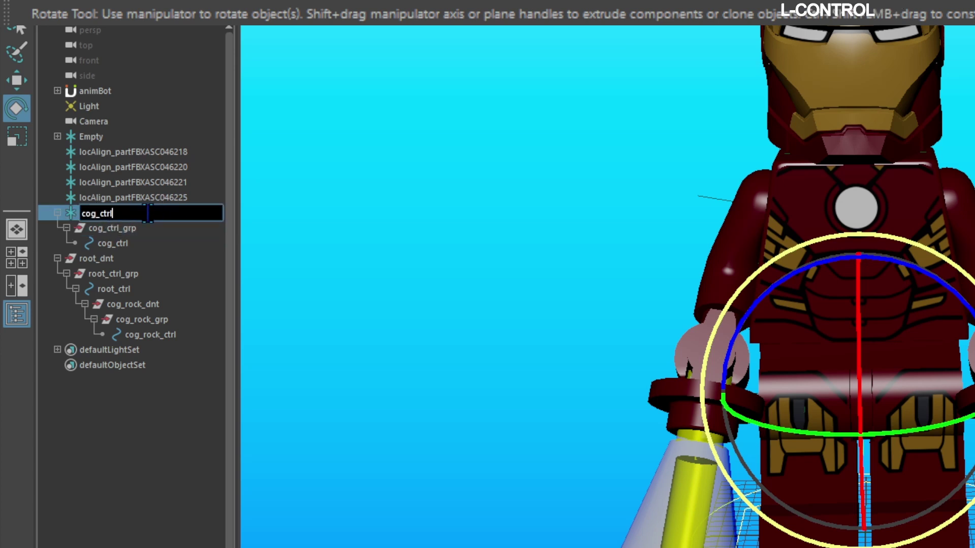
key("BackSpace")
key("BackSpace")
key("BackSpace")
key("BackSpace")
type("dnt")
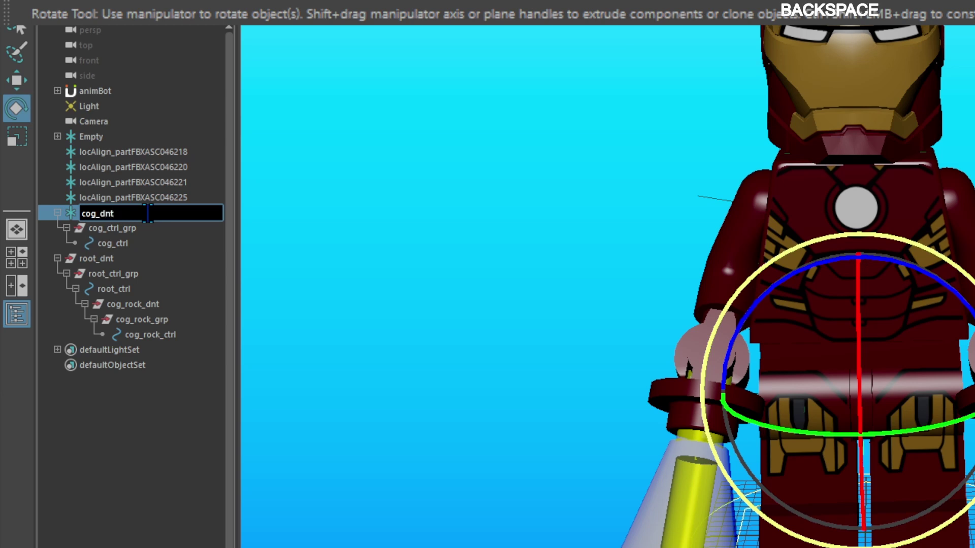
key("Return")
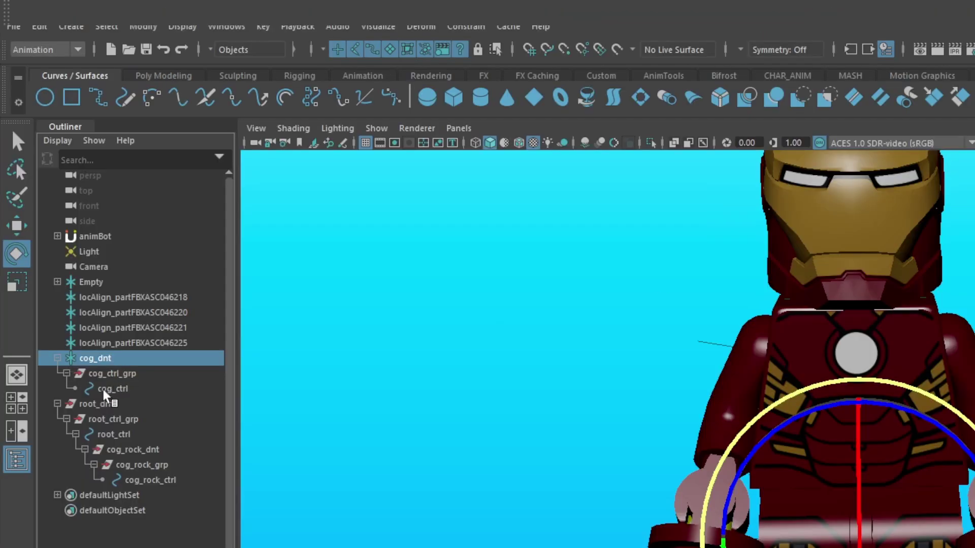
Enlarge cog_ctrl around the hips by increasing the radius of its NURBS circle
left_click(105, 389)
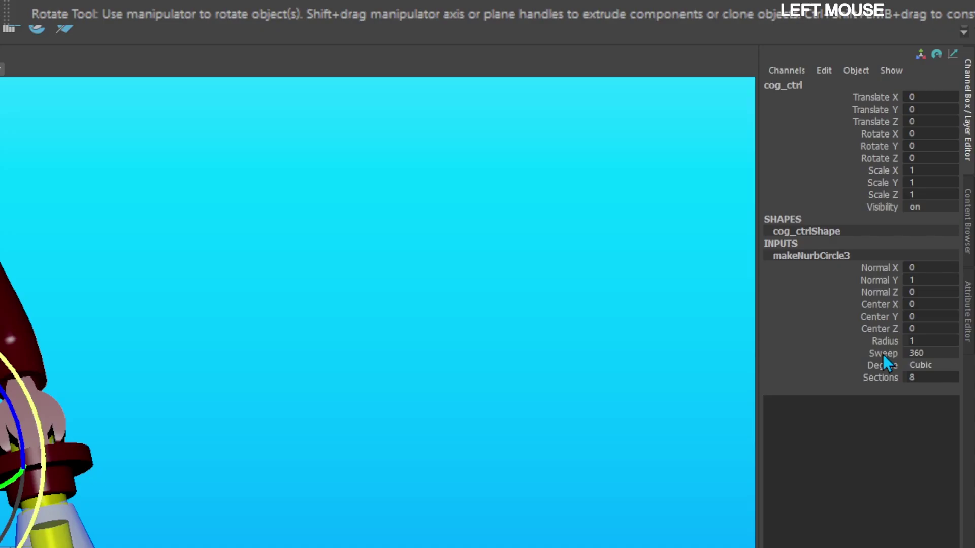
left_click(884, 339)
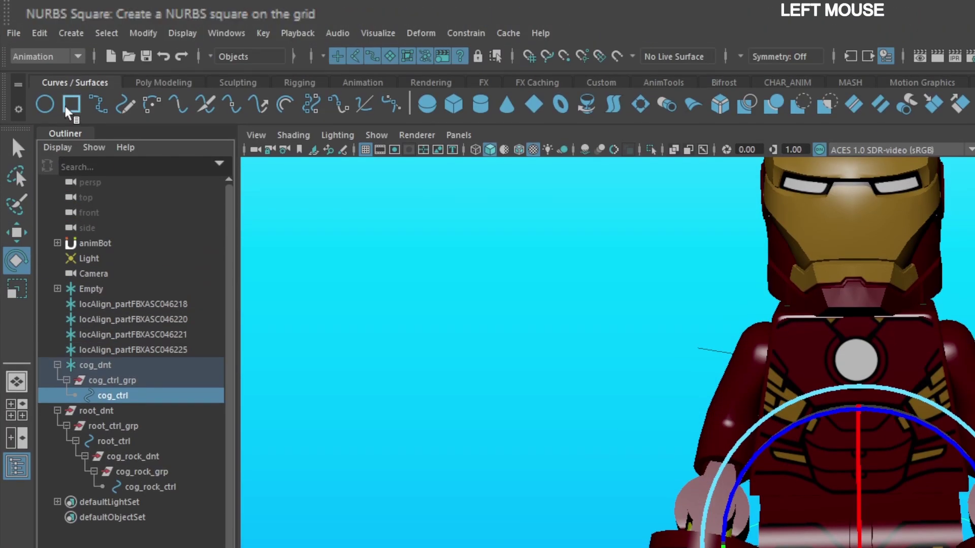
Create a new NURBS circle and rename it spine_ctrl
left_click(44, 105)
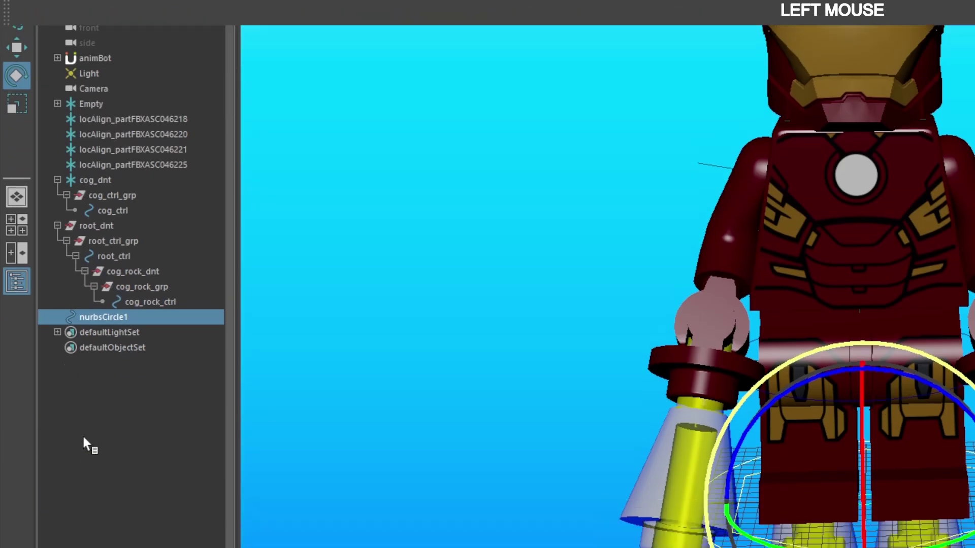
double_click(97, 299)
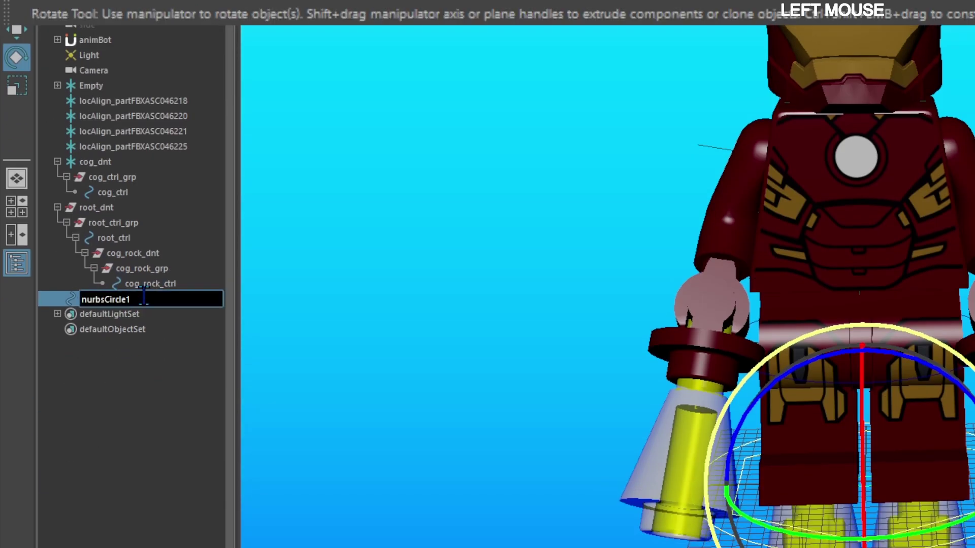
type("spinectrl")
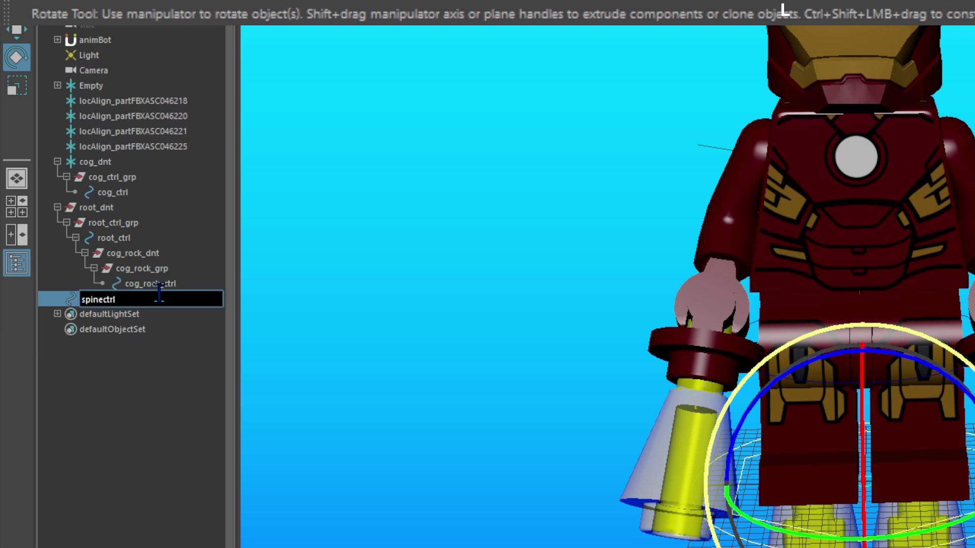
key("Right")
key("Return")
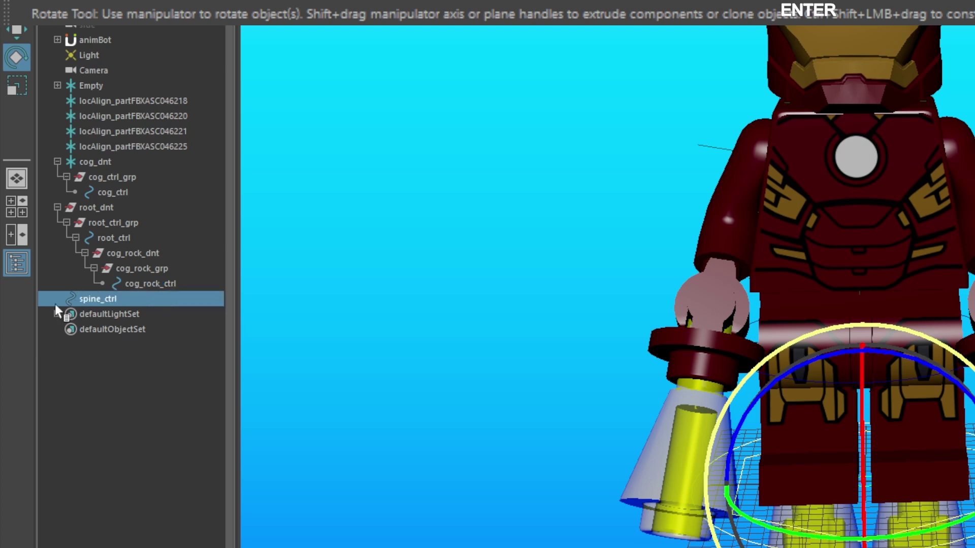
Parent spine_ctrl under cog_ctrl in the hierarchy
left_click_drag(72, 294, 123, 190)
left_click(74, 202)
left_click(125, 217)
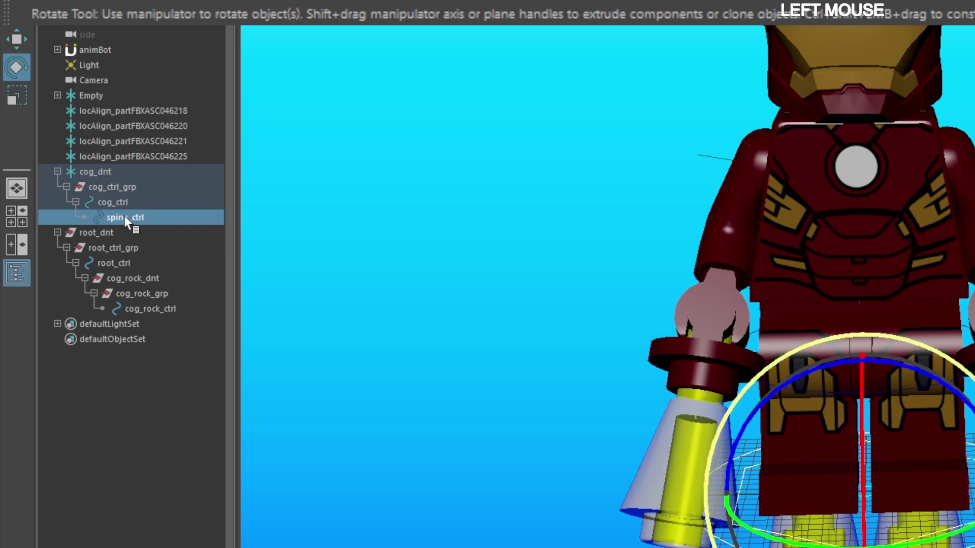
Group spine_ctrl under cog_ctrl and rename the group spine_ctrl_grp
double_click(149, 232)
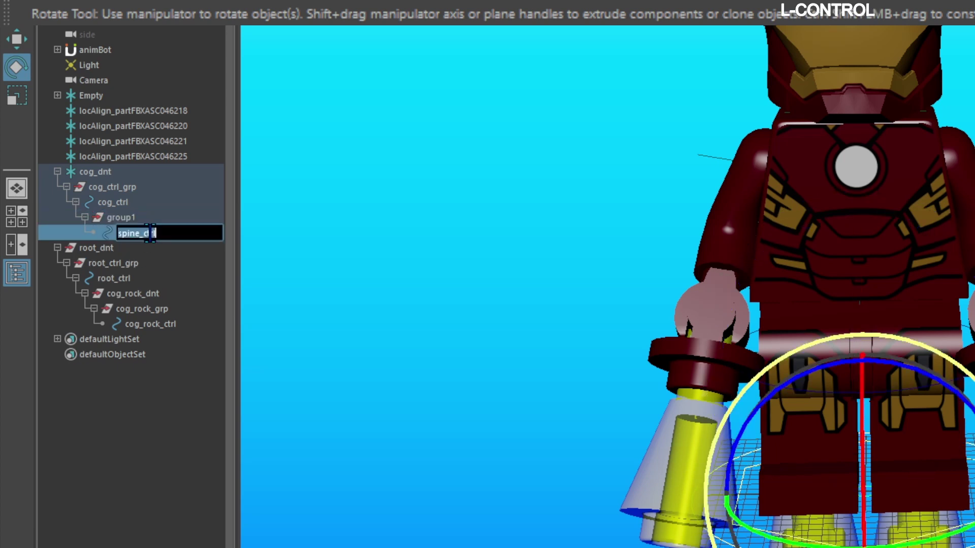
key("ctrl+c")
left_click(141, 218)
double_click(142, 218)
key("ctrl+v")
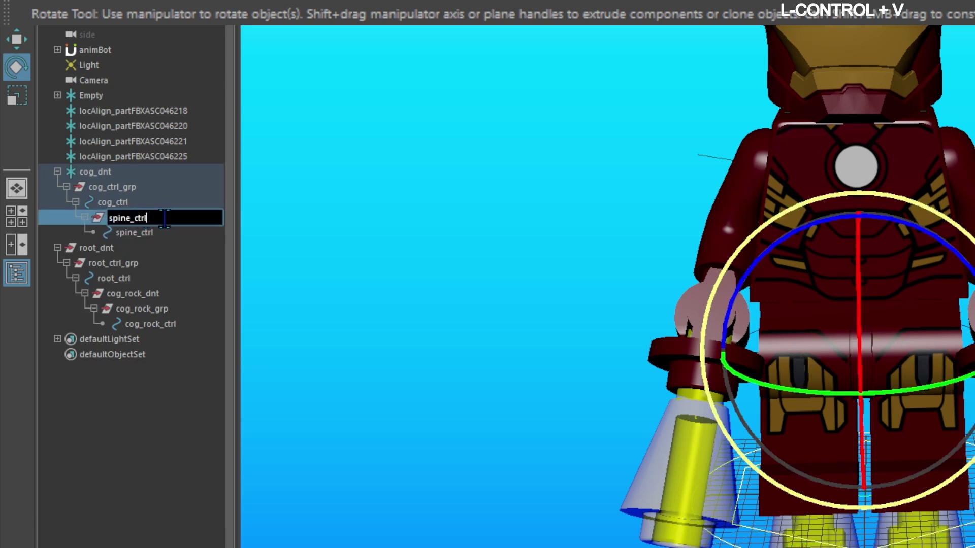
left_click(170, 232)
double_click(163, 221)
left_click(169, 212)
type("grp")
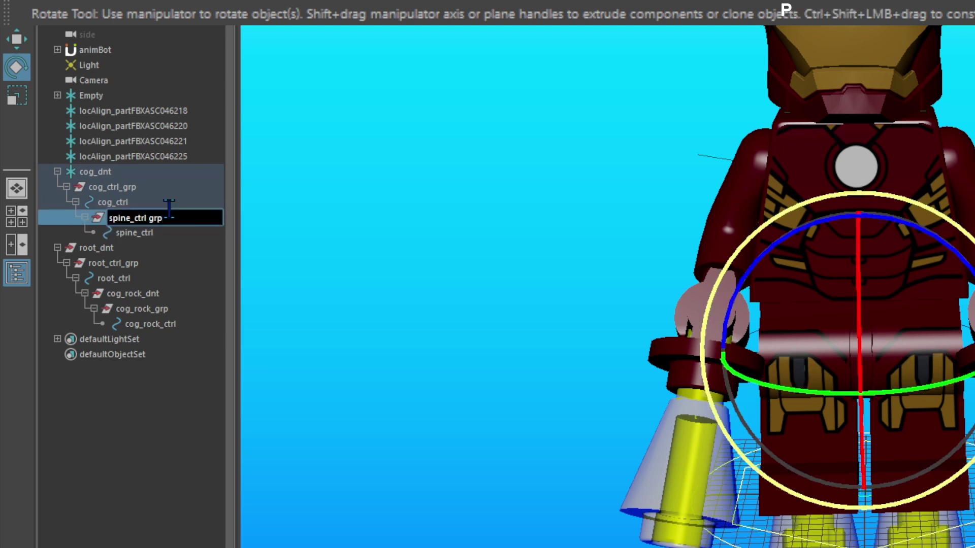
key("Return")
Group spine_ctrl_grp once more and rename the new parent group spine_dnt
left_click(123, 217)
key("ctrl+z")
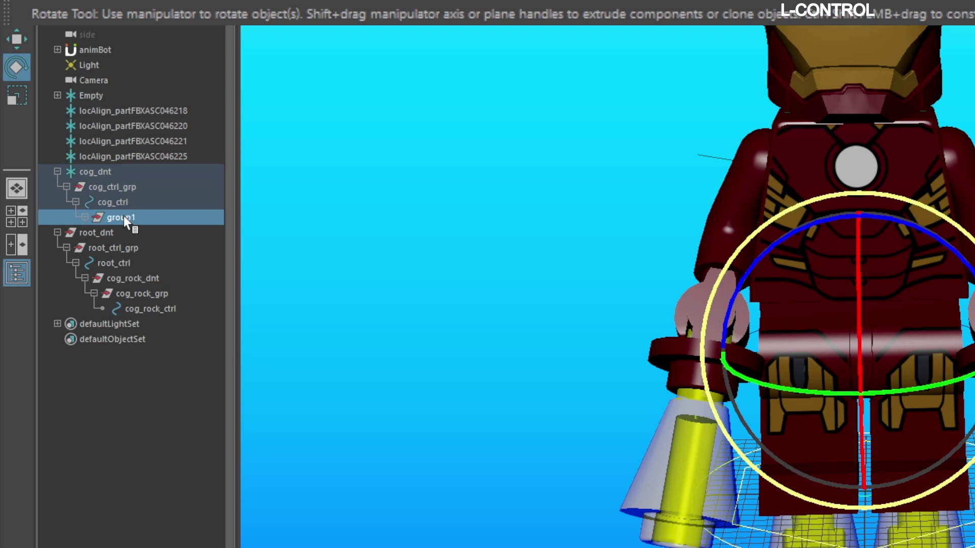
left_click(84, 217)
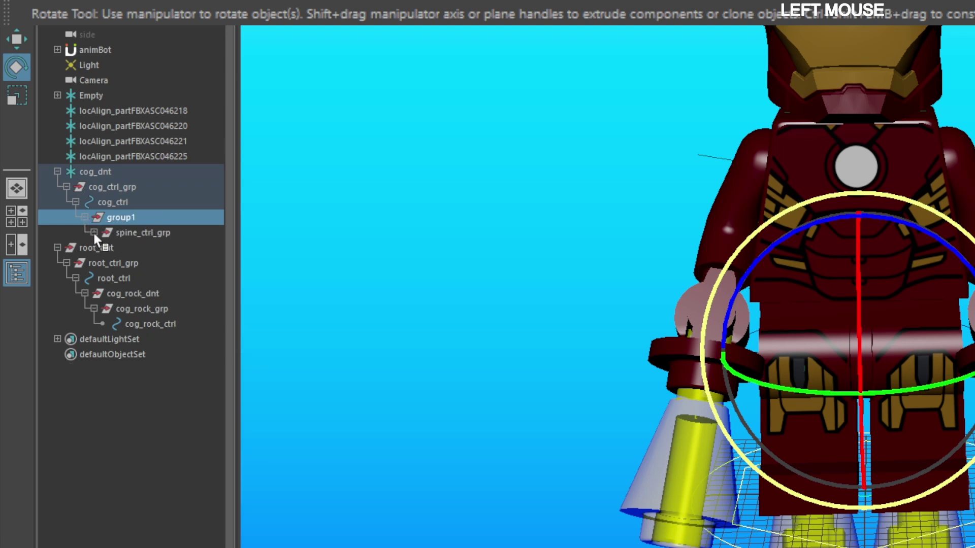
left_click(93, 232)
double_click(129, 217)
key("ctrl+v")
key("BackSpace")
key("BackSpace")
key("BackSpace")
key("BackSpace")
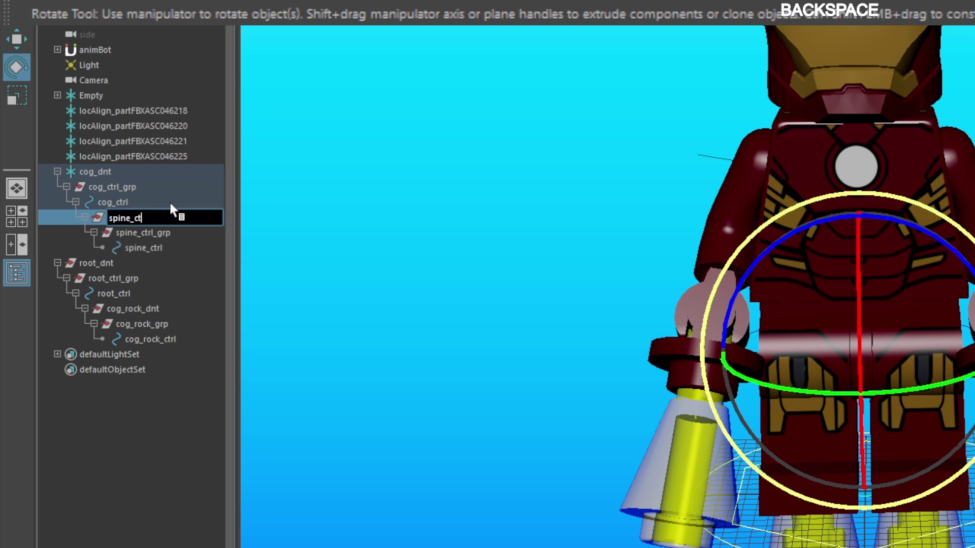
type("dn")
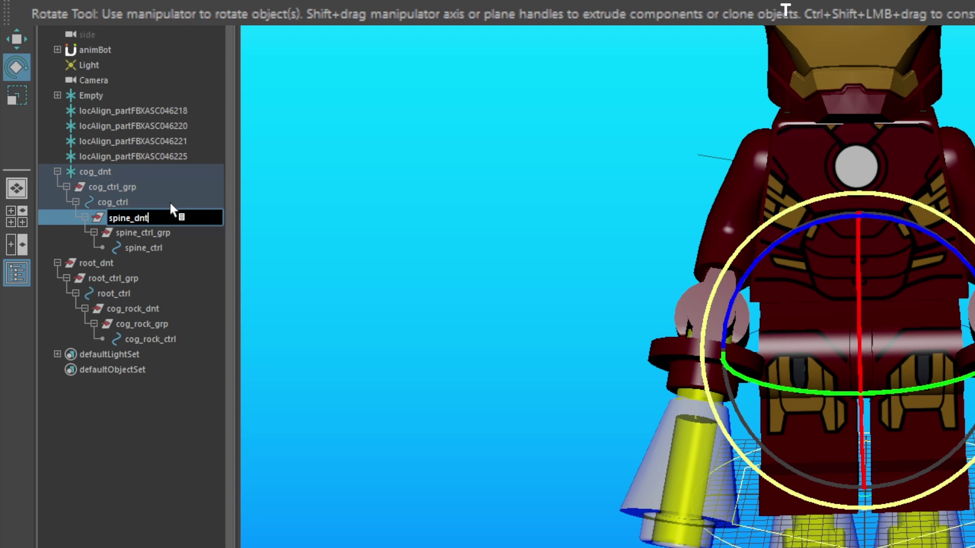
left_click(147, 235)
Set Translate Y of spine_ctrl to 0 so it sits at its parent's position
left_click(162, 248)
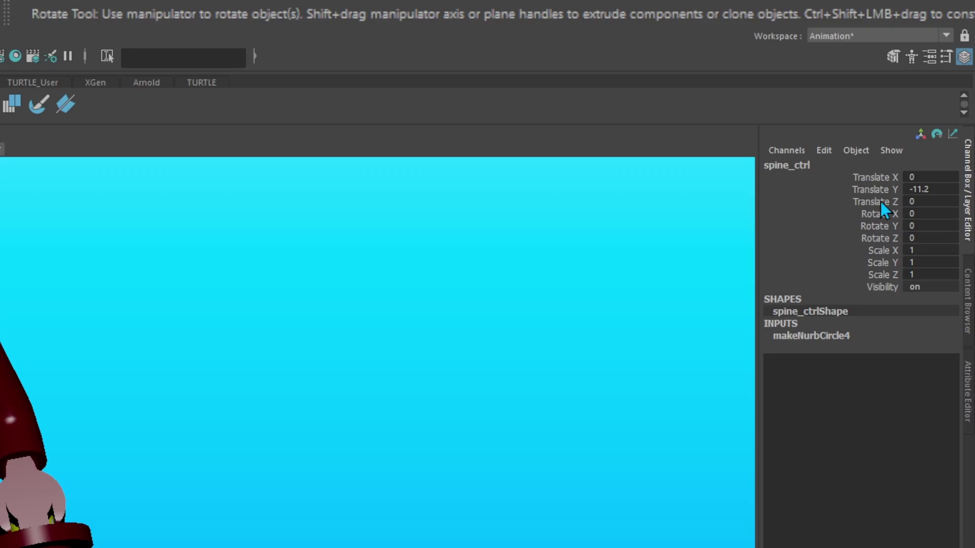
key("g")
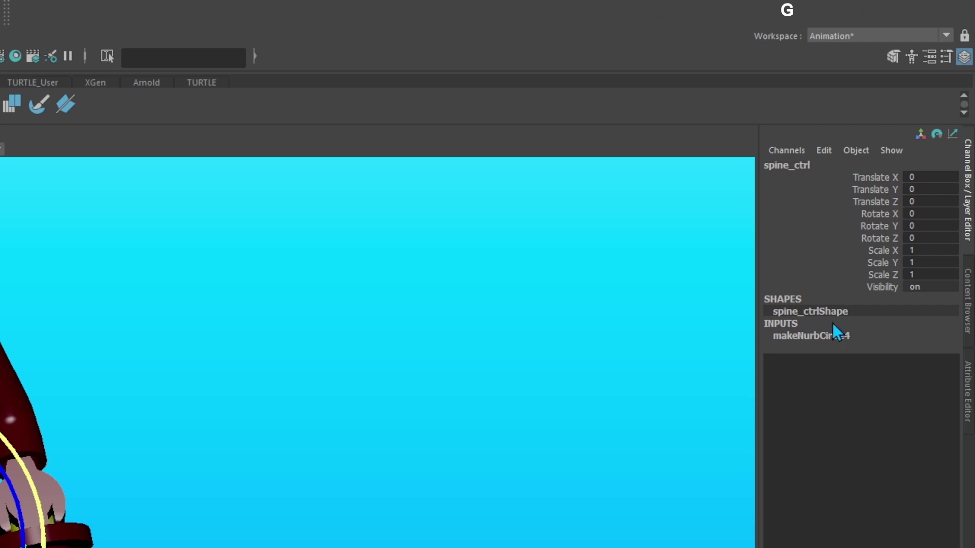
Set the radius of the spine_ctrl circle to 10 and its Center Y to 3
left_click(819, 336)
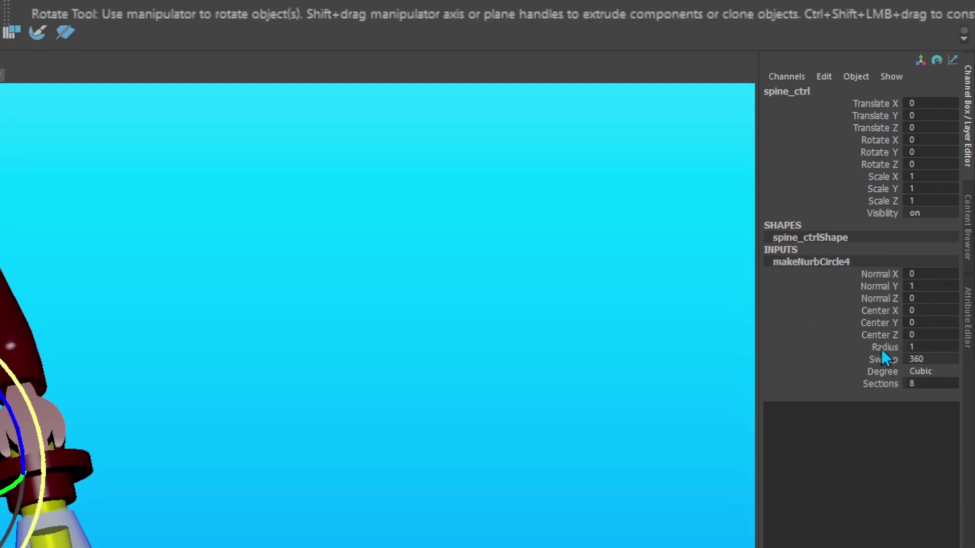
left_click(883, 349)
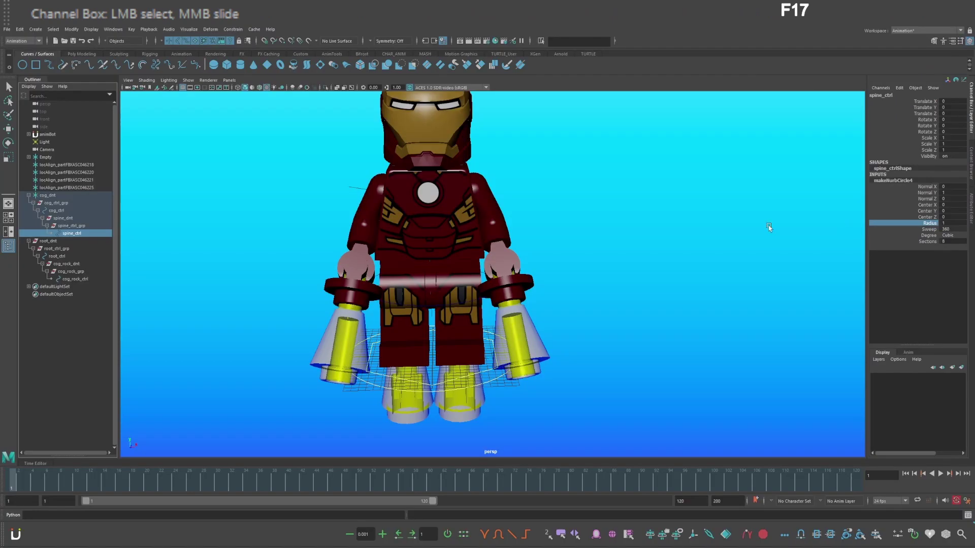
middle_click_drag(768, 227, 791, 256)
left_click(916, 211)
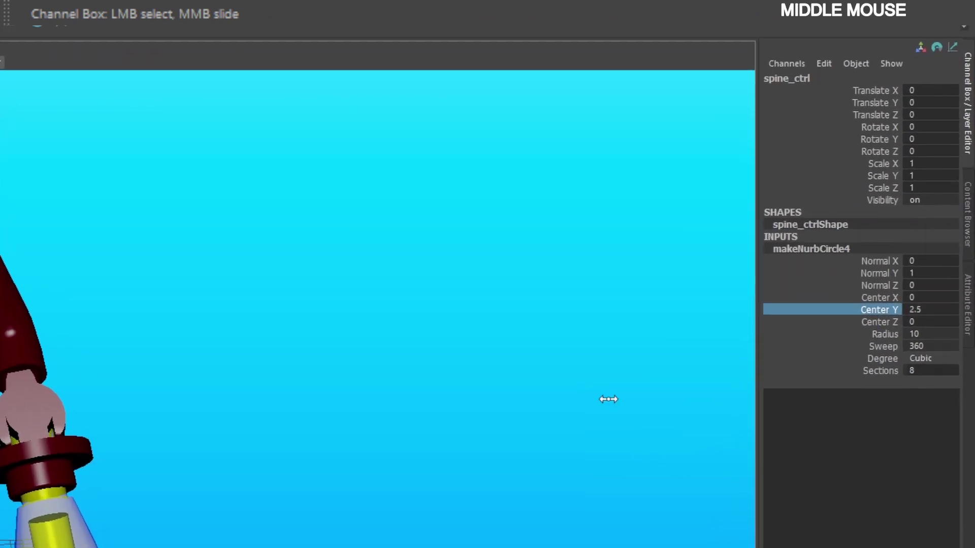
middle_click_drag(609, 399, 616, 399)
middle_click_drag(621, 398, 631, 398)
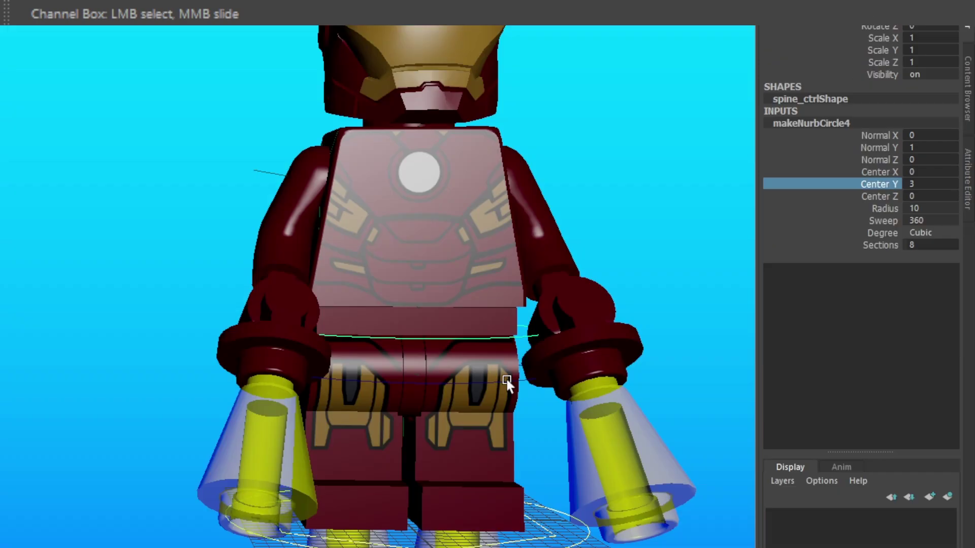
Enable drawing overrides on the cog_ctrl shape and set its index color to yellow
left_click(507, 380)
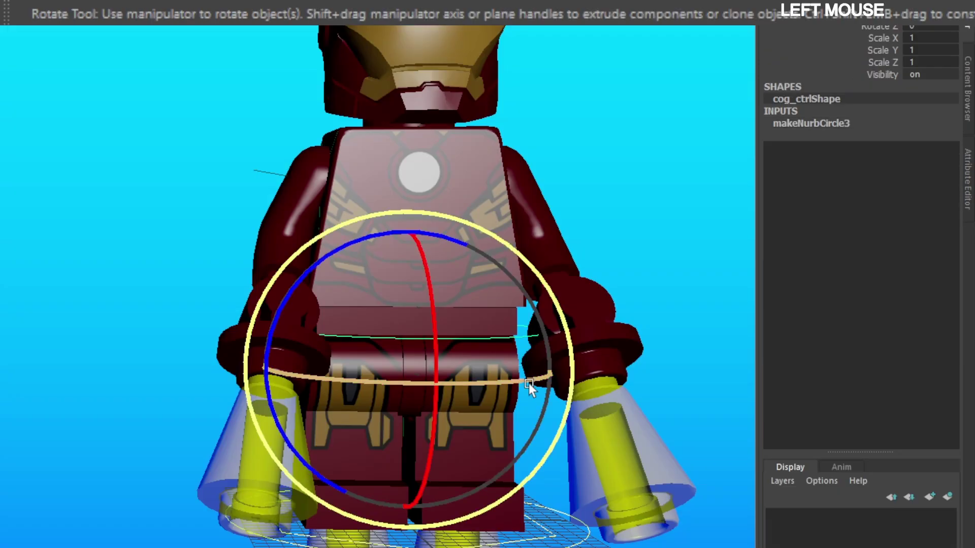
left_click(968, 182)
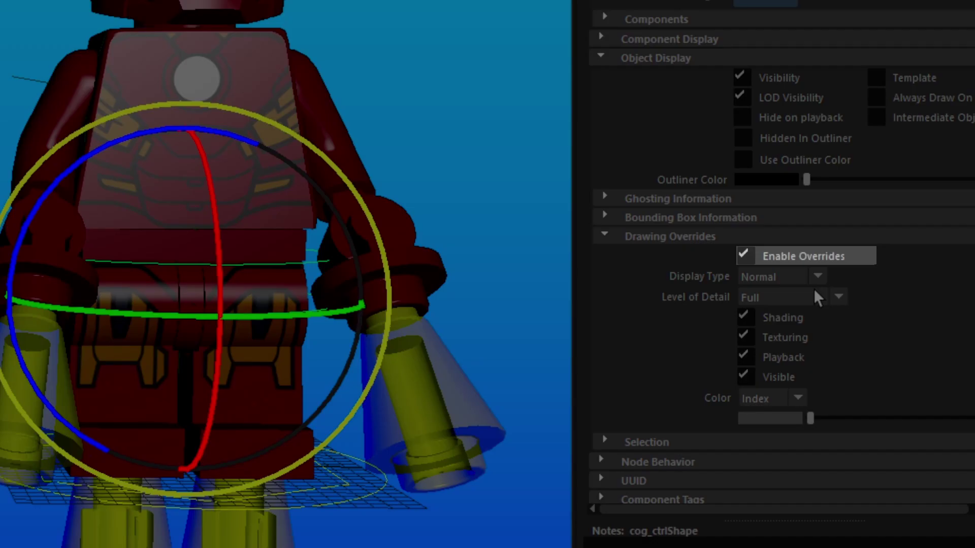
left_click_drag(810, 418, 907, 417)
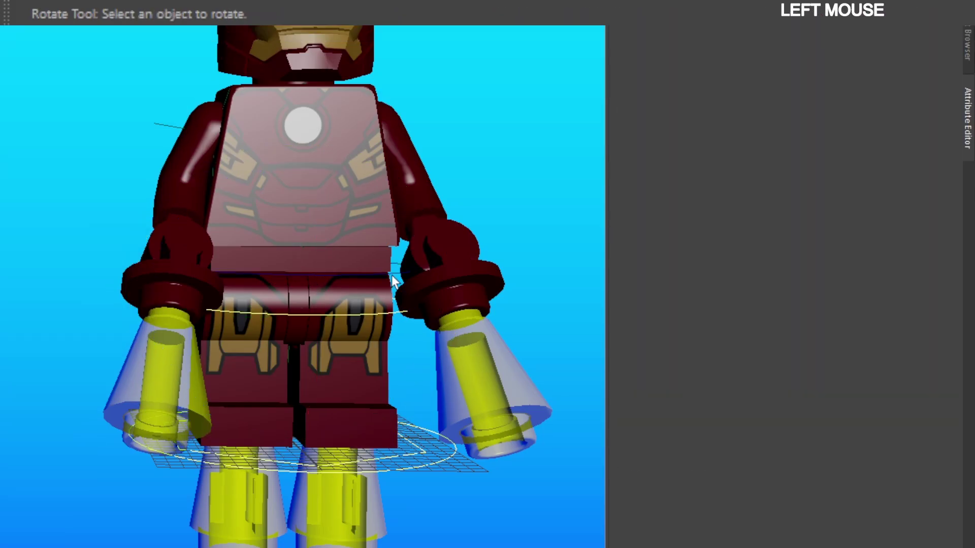
Enable drawing overrides on the spine_ctrl shape and set its index color to yellow
left_click(398, 260)
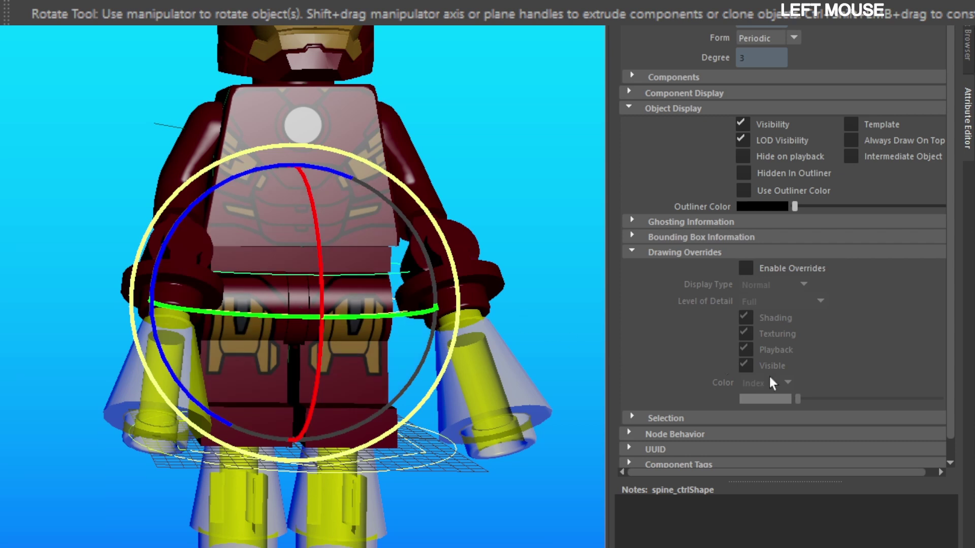
left_click(746, 267)
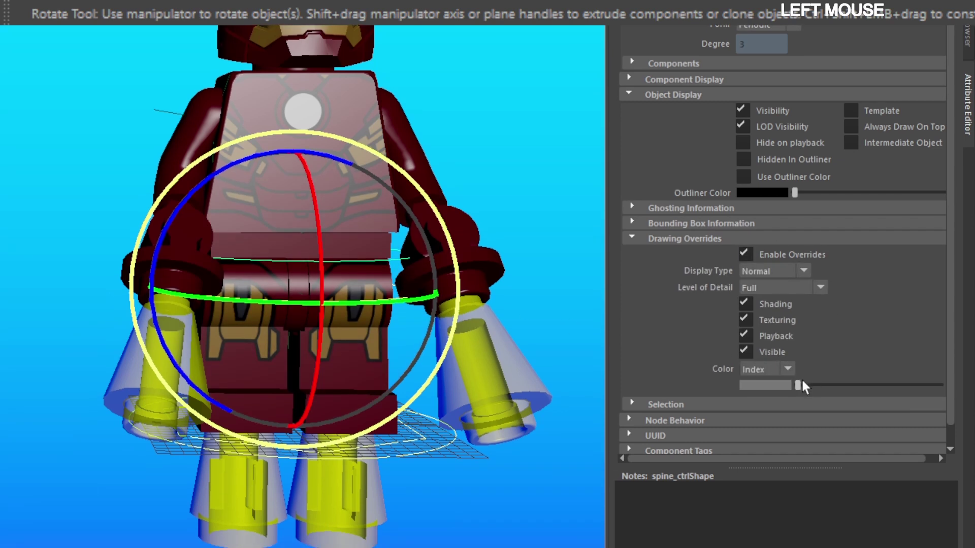
left_click_drag(802, 384, 896, 384)
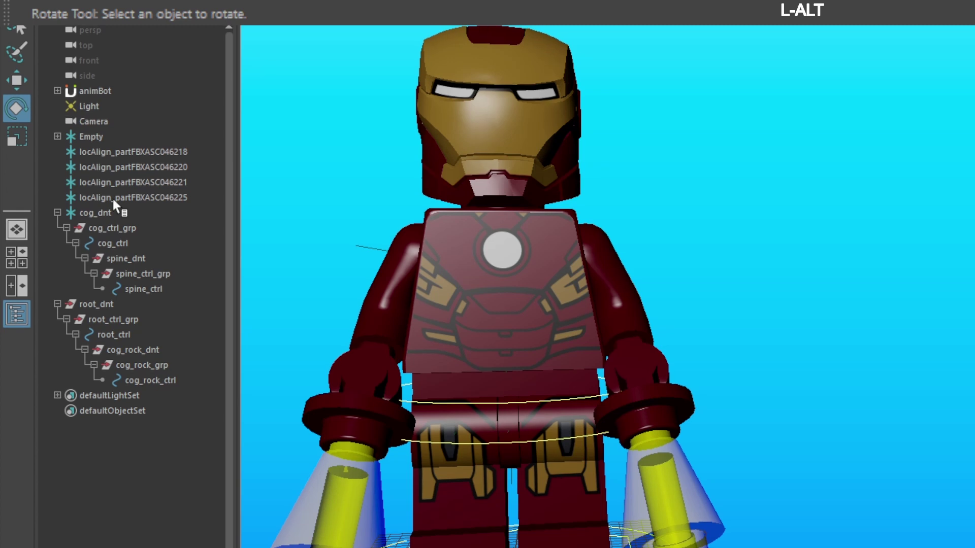
Create a NURBS circle and parent it under the torso locator locAlign_partFBXASC046220, then expand that locator's hierarchy
left_click(113, 198)
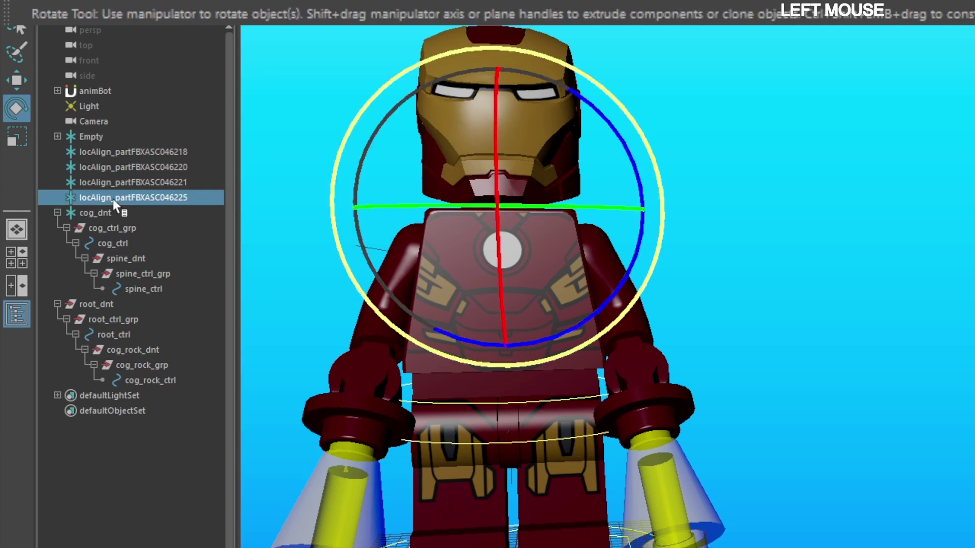
left_click(175, 156)
left_click(167, 168)
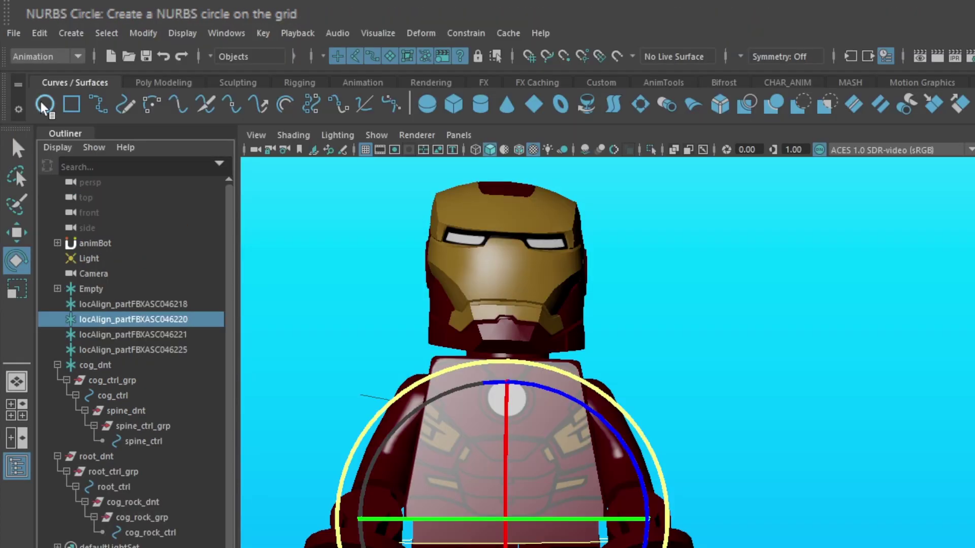
left_click(43, 104)
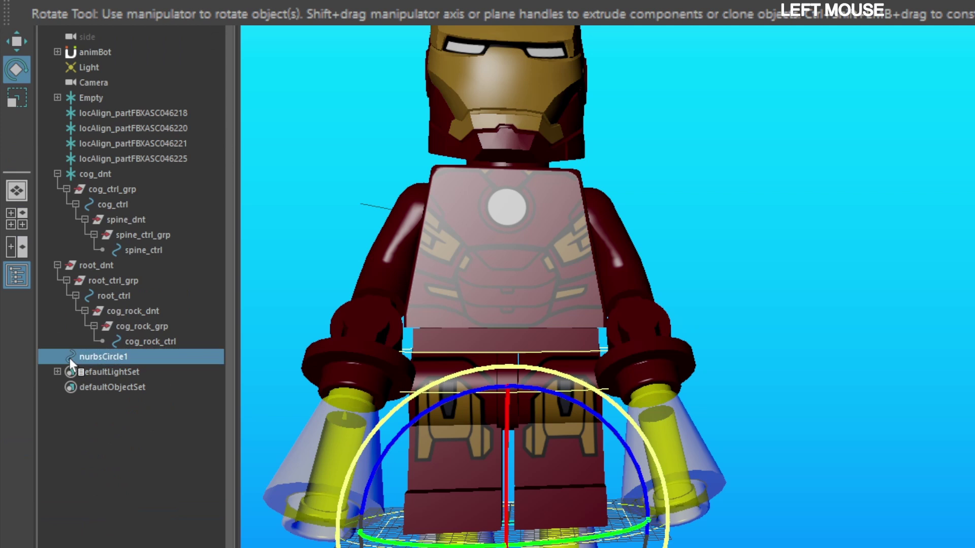
middle_click_drag(69, 547, 78, 539)
middle_click_drag(78, 348, 121, 128)
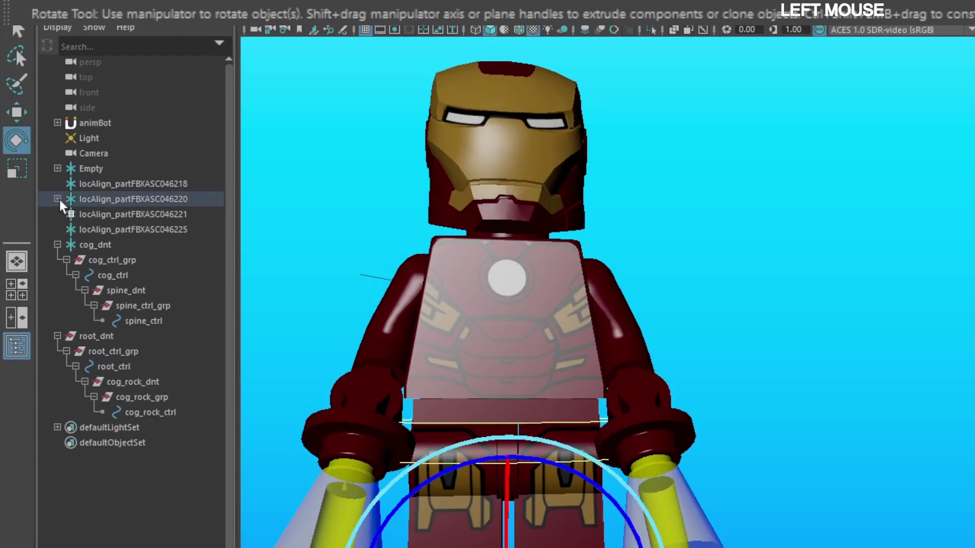
left_click(57, 199)
left_click(73, 200)
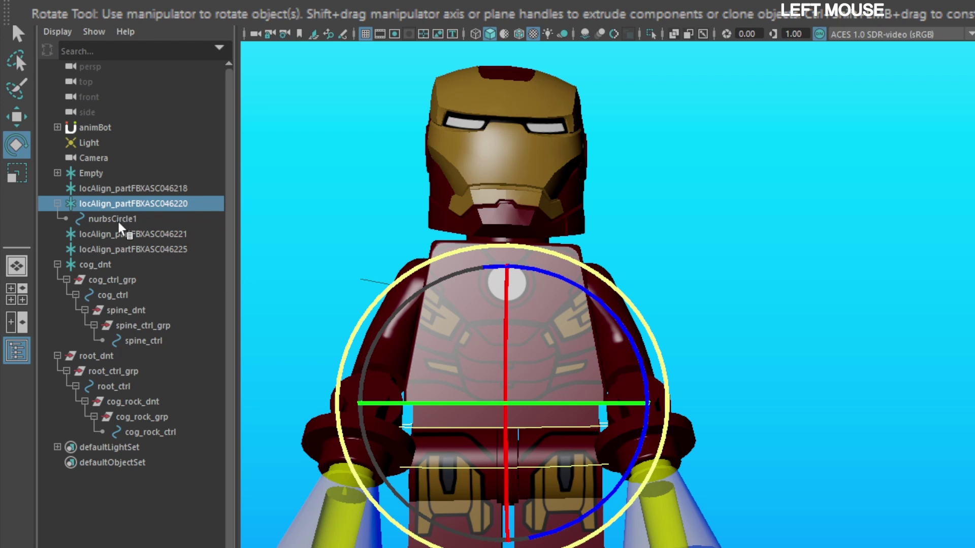
Reset the transforms of the NURBS circle under locAlign_partFBXASC046220 and rename it chest_ctrl
left_click(120, 222)
key("g")
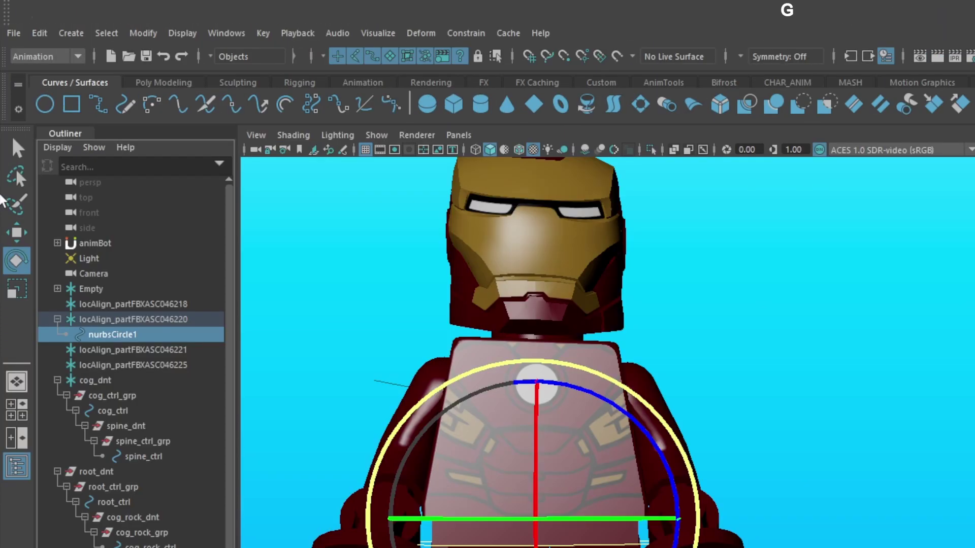
double_click(165, 333)
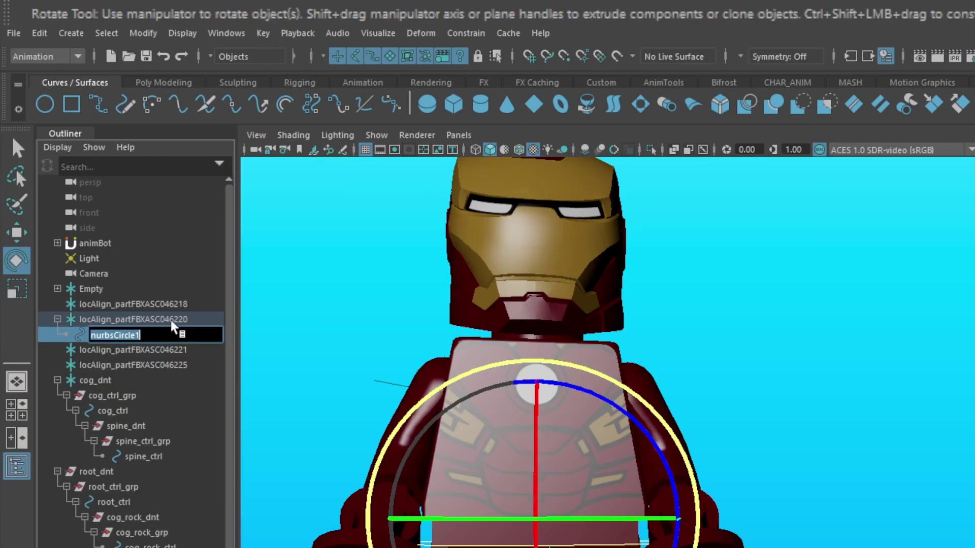
type("chest_ctrl")
key("Return")
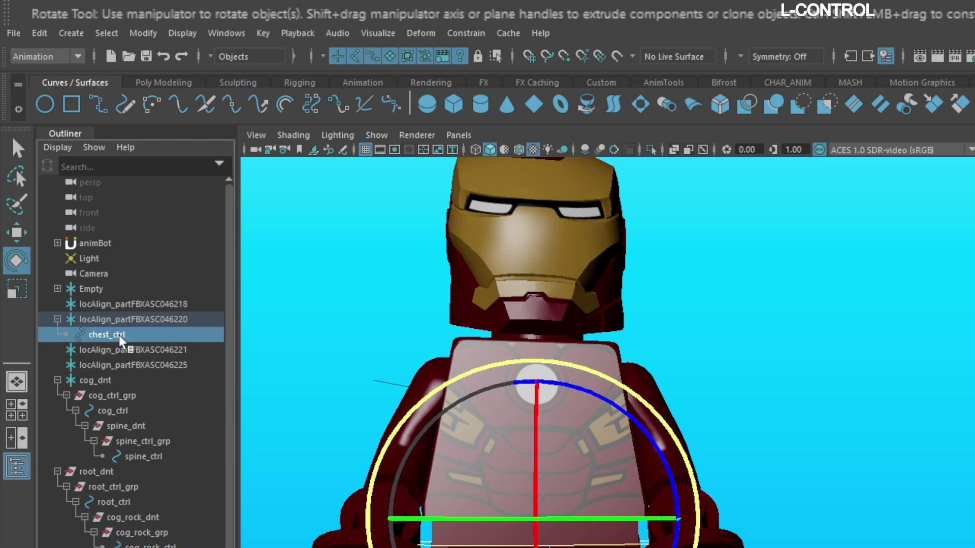
Group chest_ctrl under its locator and name the group chest_ctrl_grp
key("ctrl+g")
left_click(67, 334)
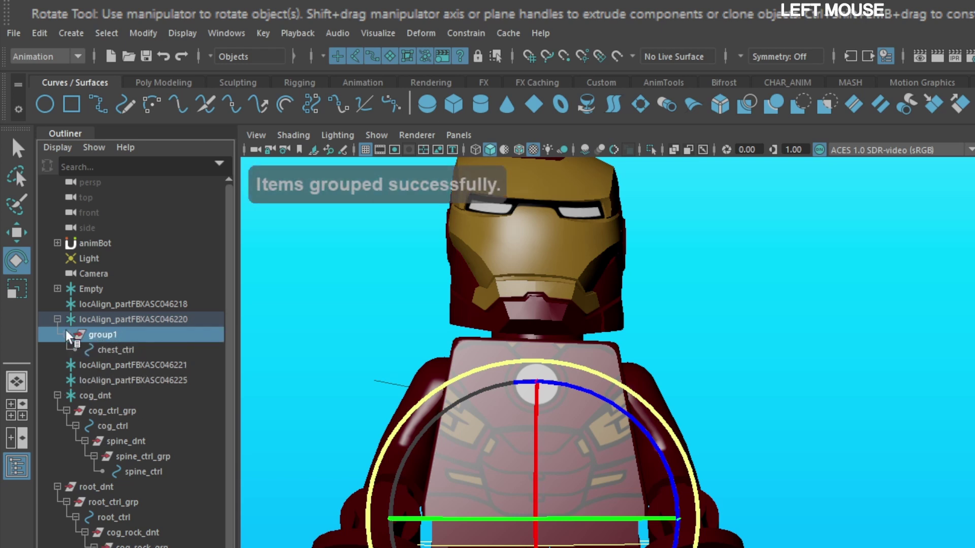
double_click(130, 351)
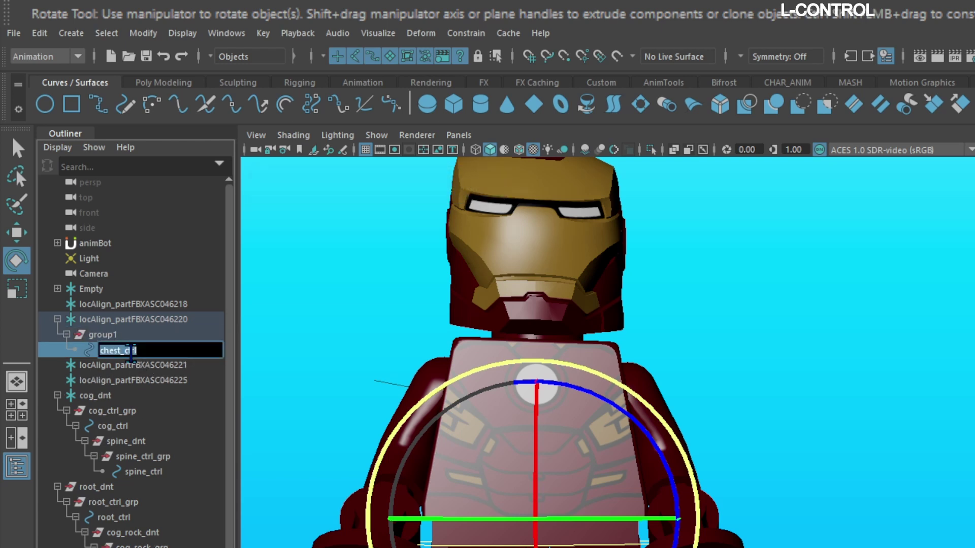
key("ctrl+c")
double_click(110, 336)
key("ctrl+v")
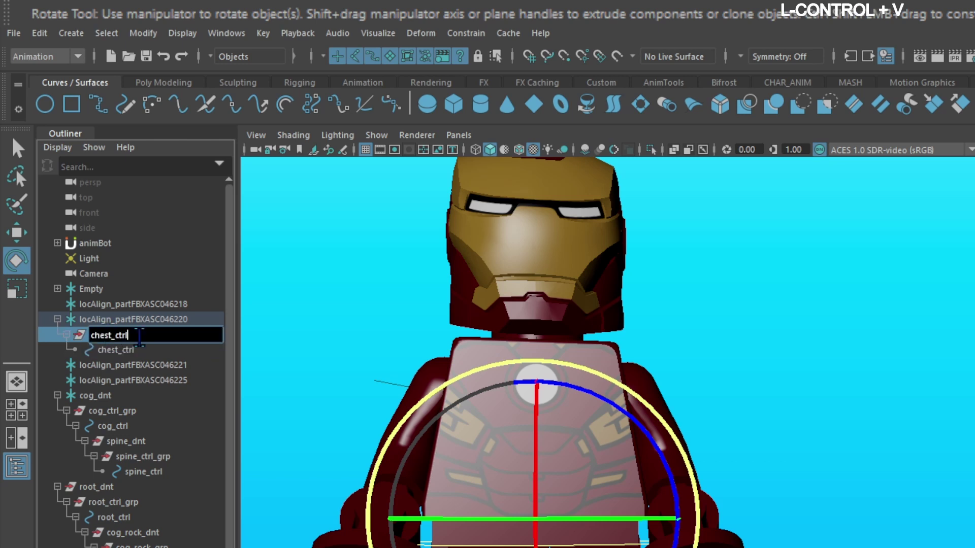
type("g")
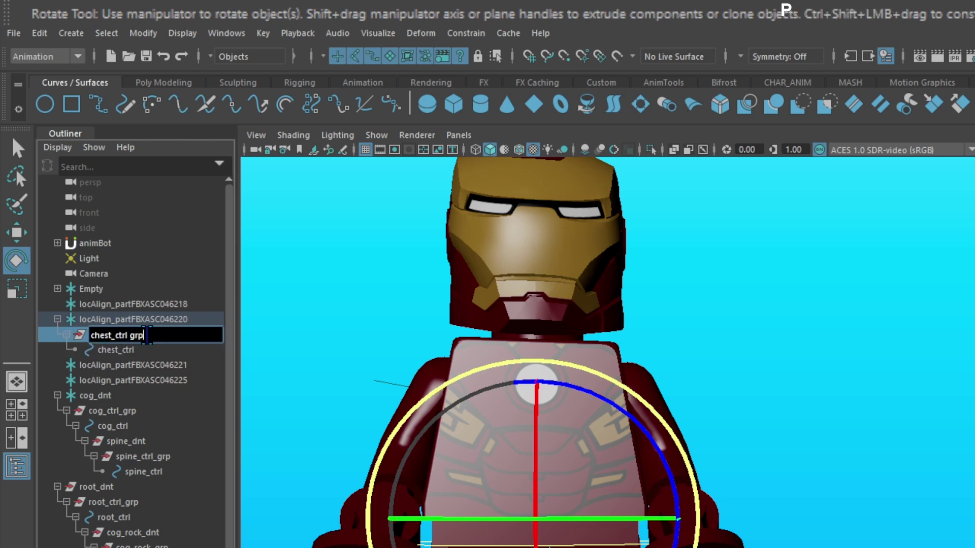
type("rp")
key("Return")
Rename the torso locator locAlign_partFBXASC046220 as chest_dnt
double_click(142, 320)
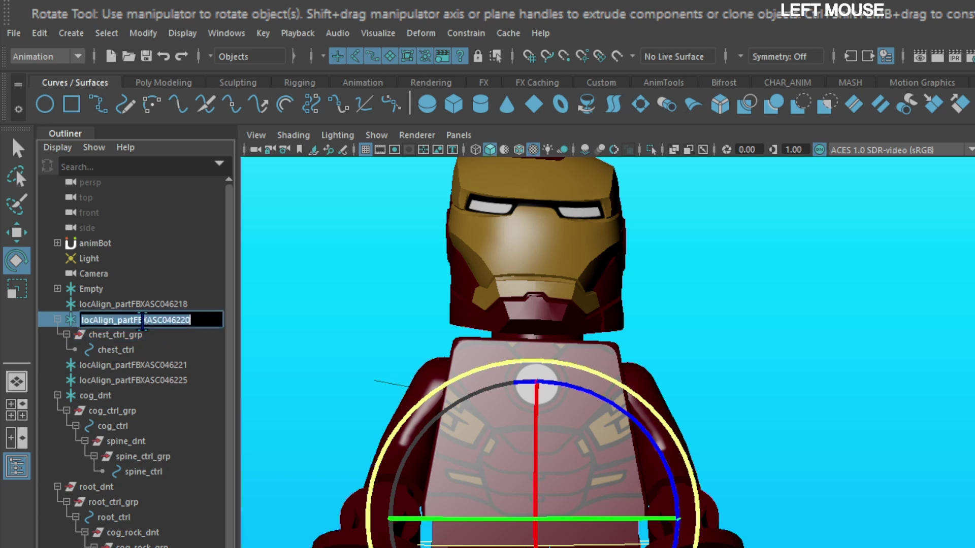
key("ctrl+v")
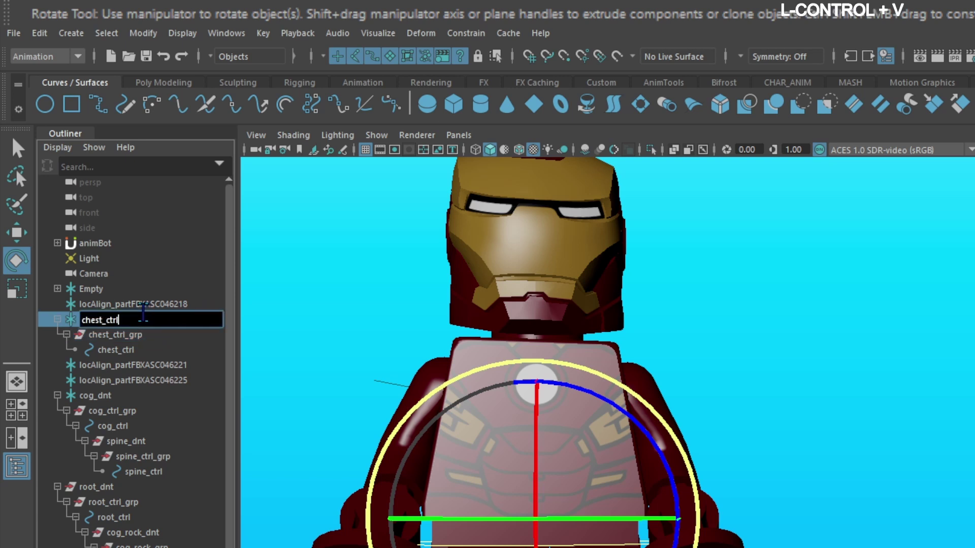
key("BackSpace")
key("BackSpace")
type("dnt")
left_click(107, 333)
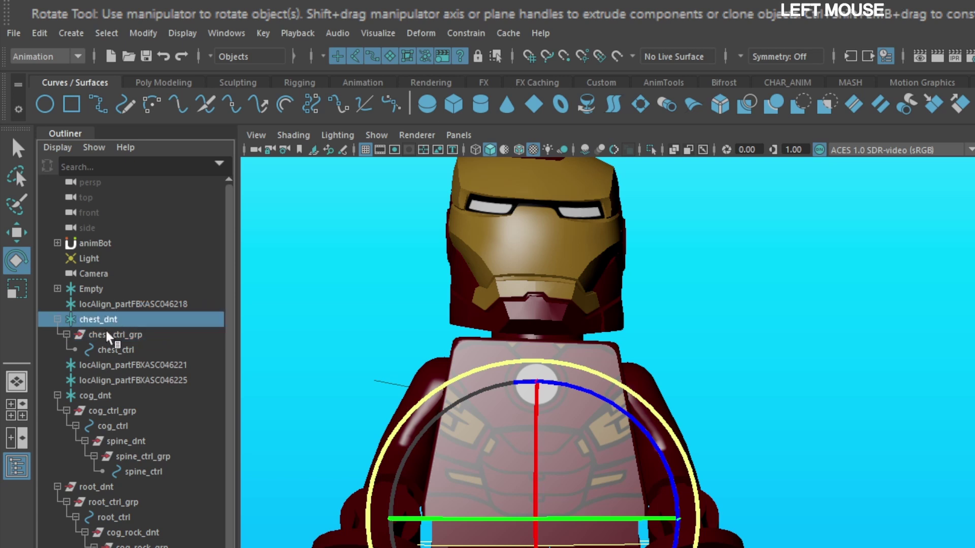
Set the radius of the chest_ctrl circle to 10 through its makeNurbCircle input
left_click(108, 354)
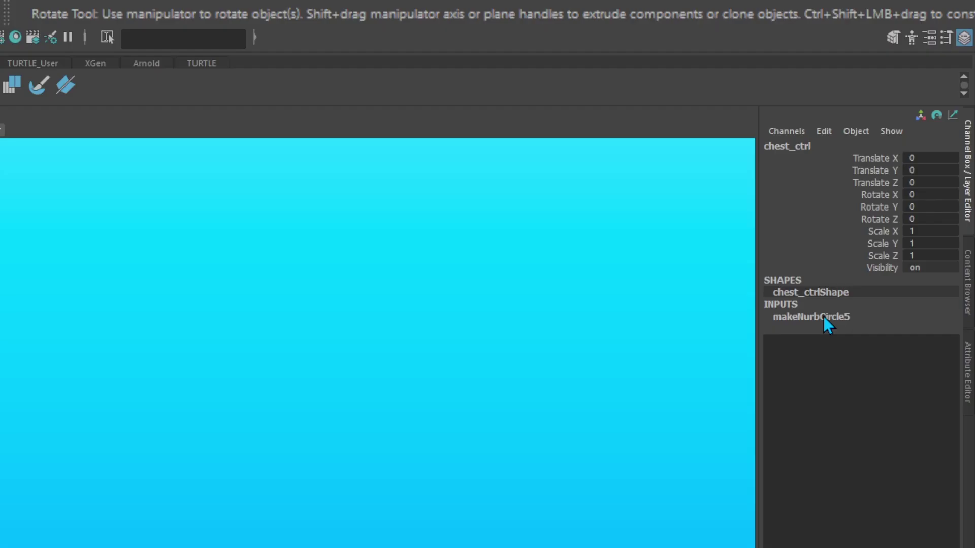
left_click(763, 323)
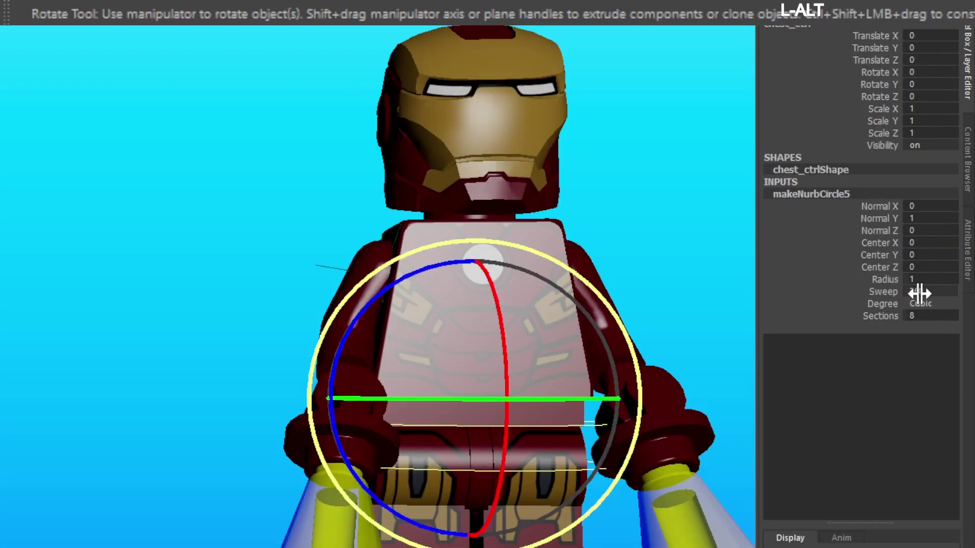
left_click(875, 279)
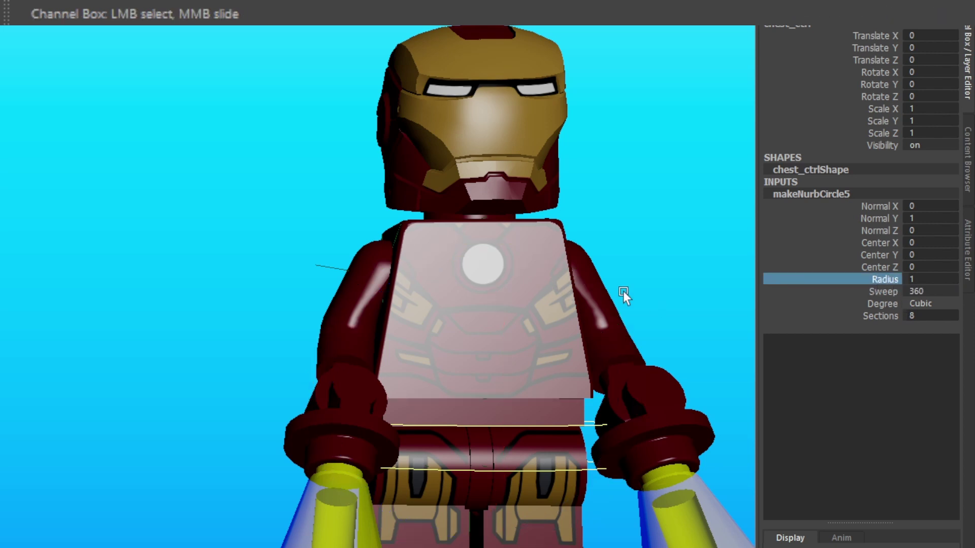
middle_click_drag(623, 291, 675, 316)
middle_click_drag(676, 317, 687, 317)
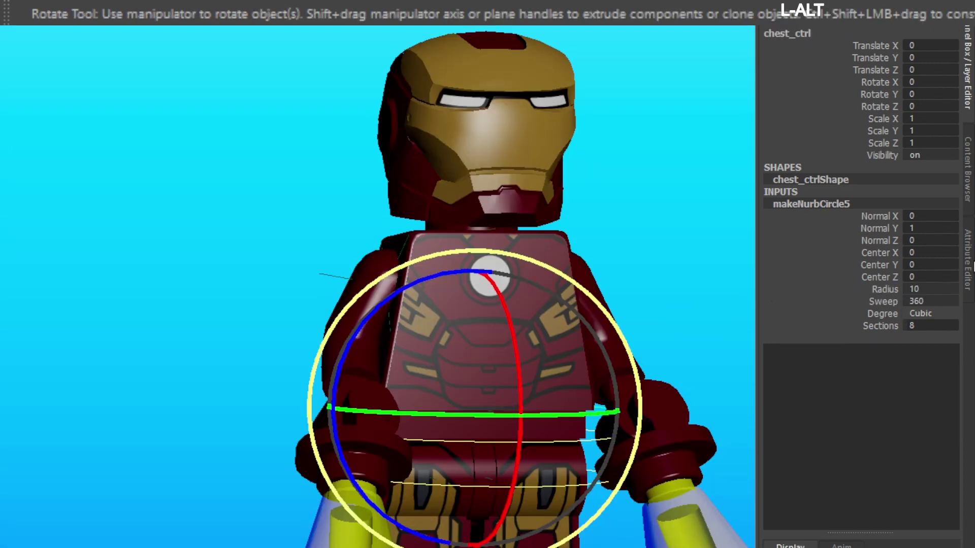
Enable drawing overrides on the chest_ctrl shape and set its index color to yellow
left_click(969, 263)
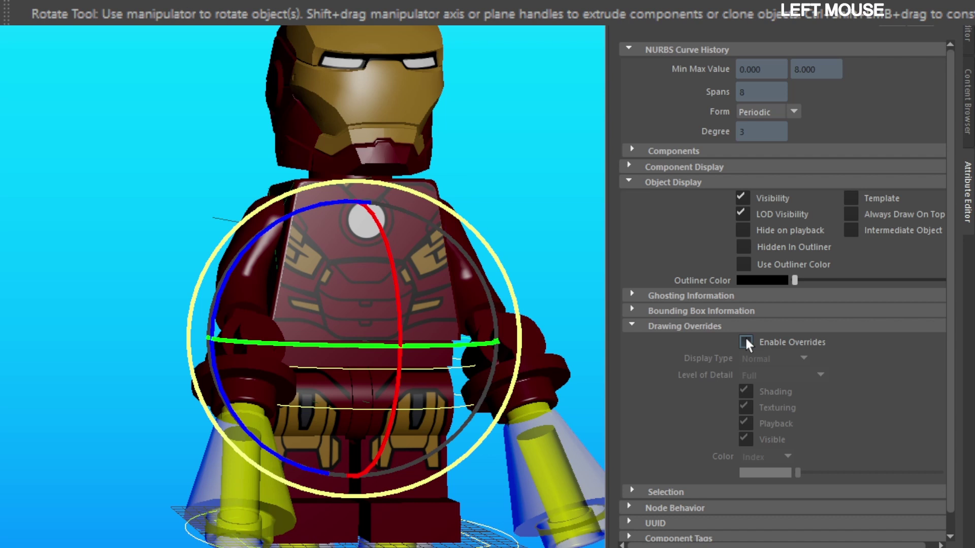
left_click(746, 342)
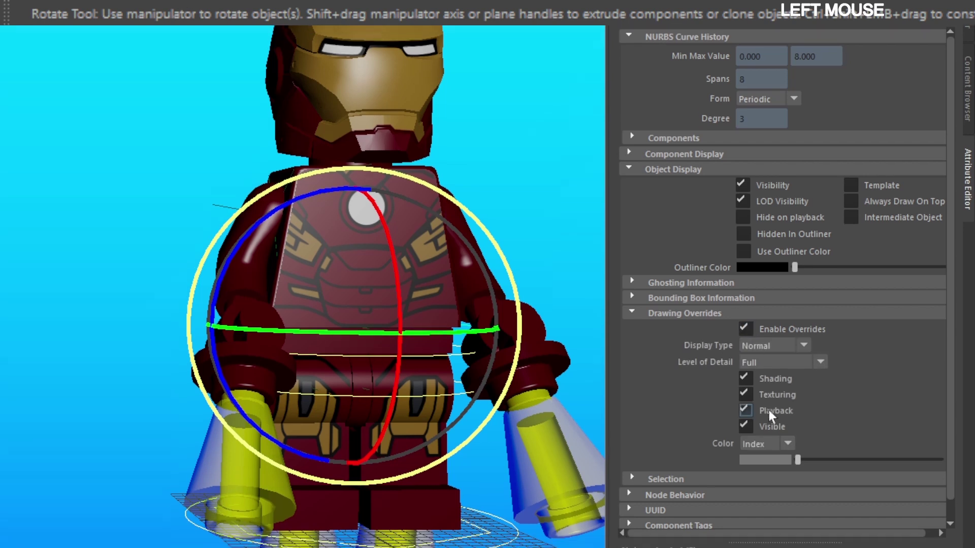
left_click_drag(798, 473, 880, 473)
left_click_drag(876, 391, 870, 391)
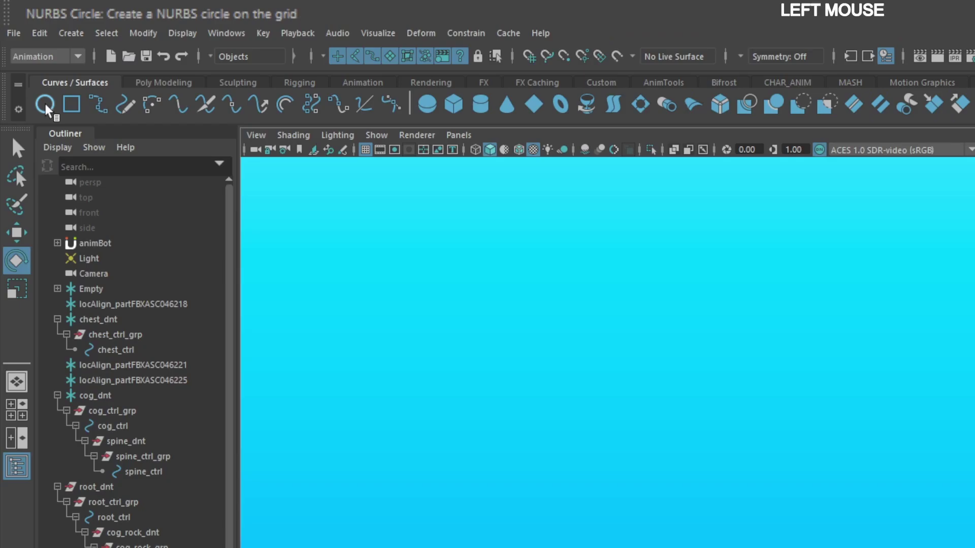
Create a NURBS circle, parent it under the head locator locAlign_partFBXASC046225, and expand that locator's hierarchy
left_click(45, 104)
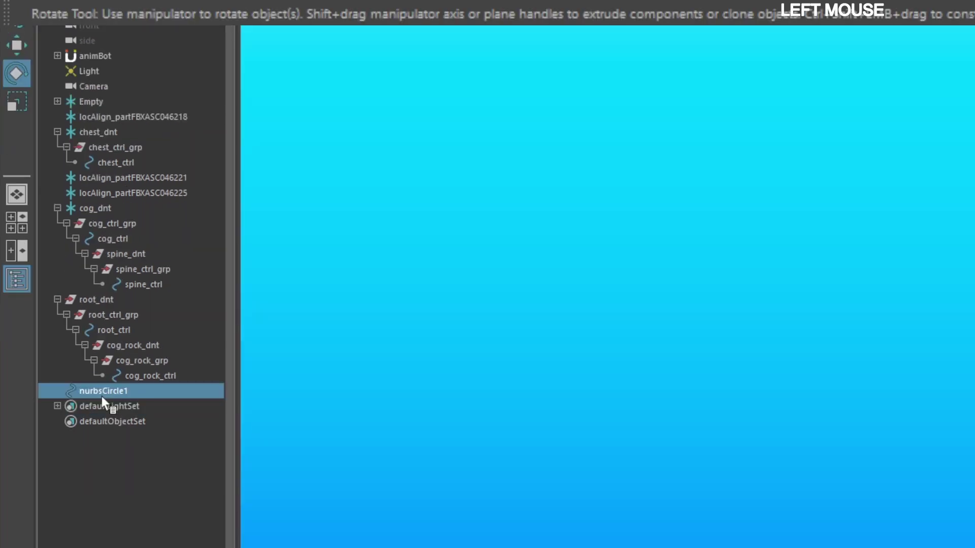
middle_click_drag(100, 389, 127, 194)
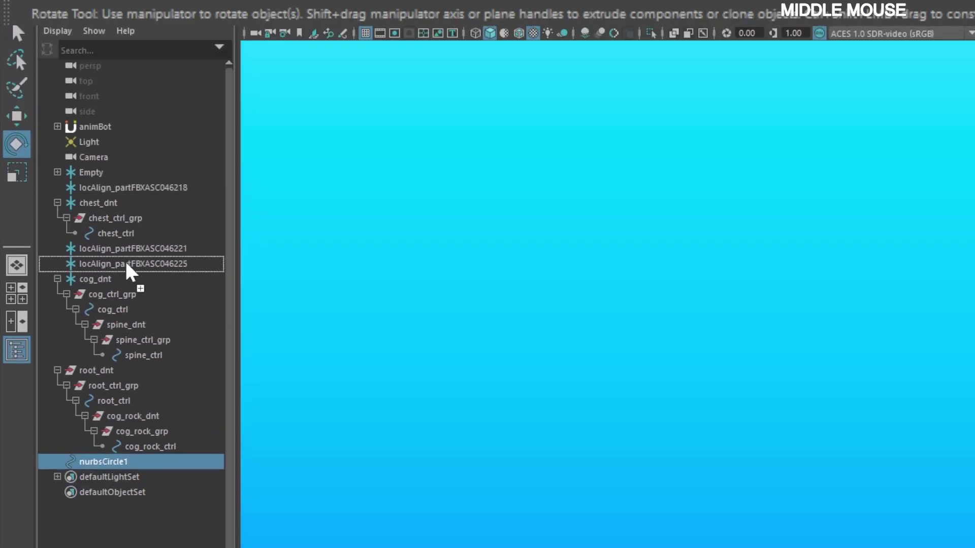
middle_click_drag(126, 262, 126, 261)
left_click(62, 263)
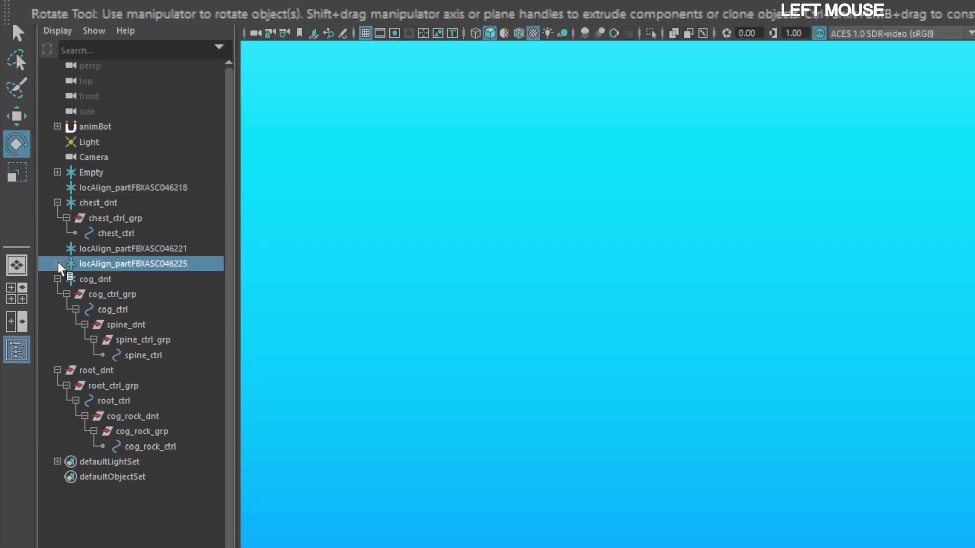
left_click(58, 263)
Reset the transforms of the circle under the head locator and rename it head_ctrl
left_click(97, 280)
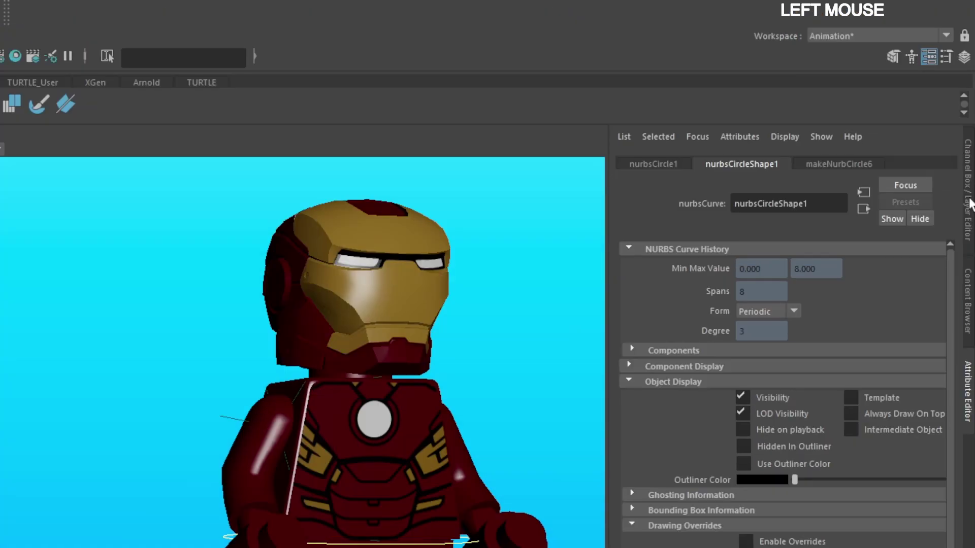
left_click(969, 211)
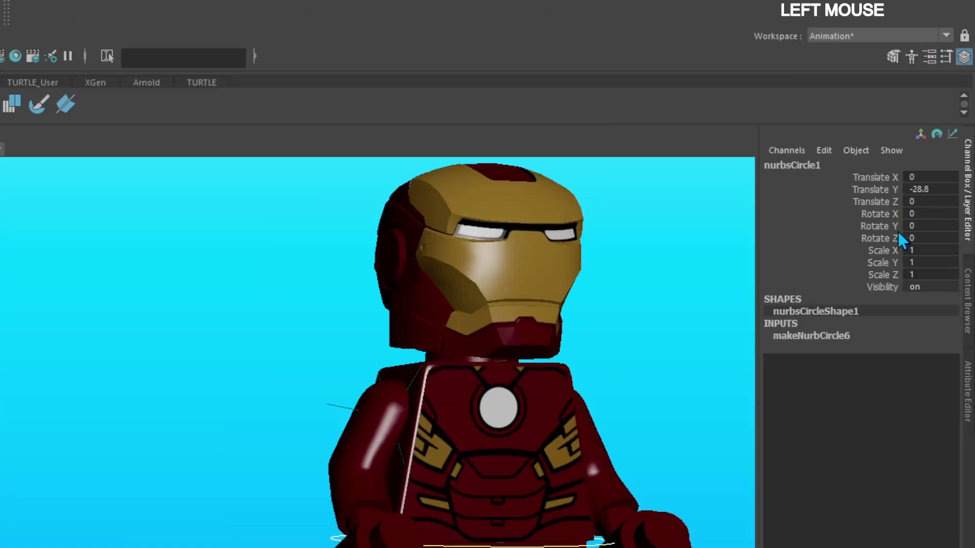
key("g")
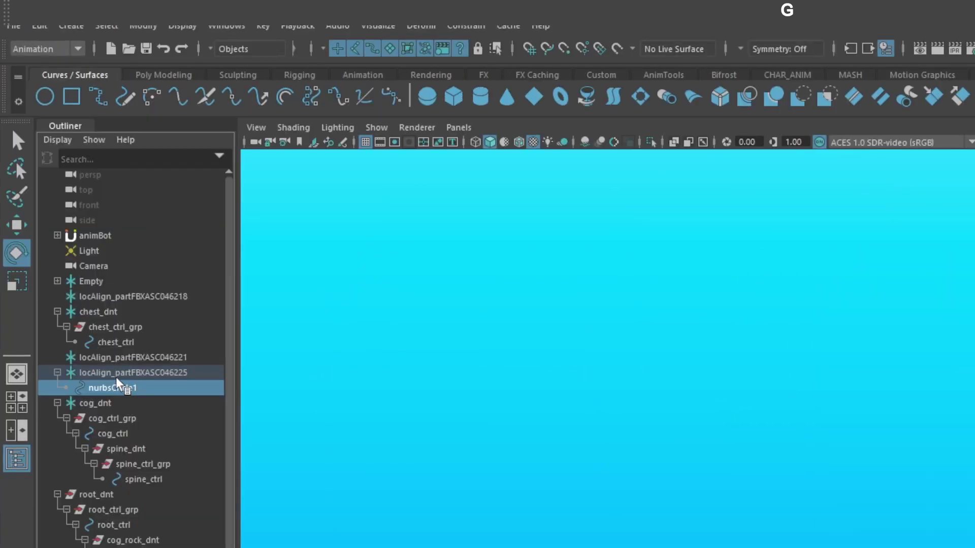
double_click(109, 389)
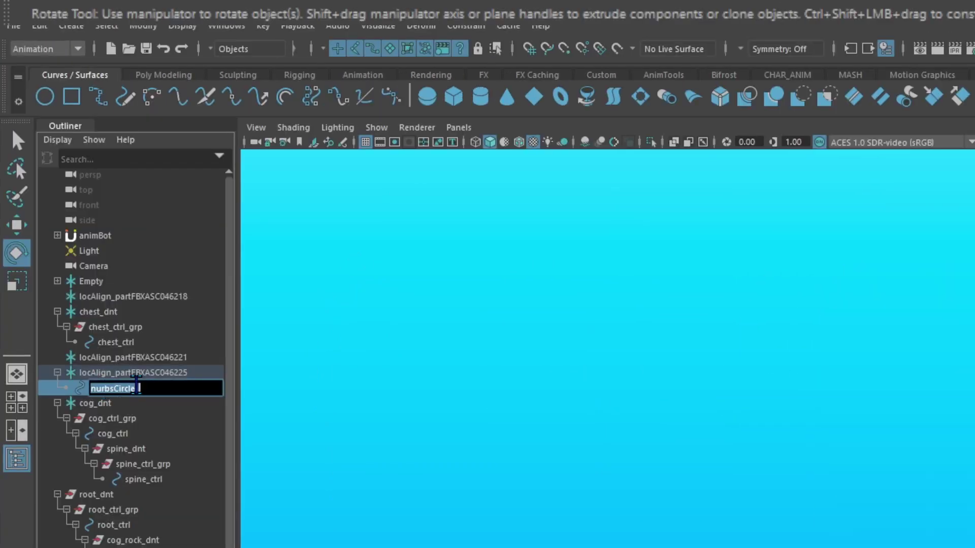
type("head ctrl")
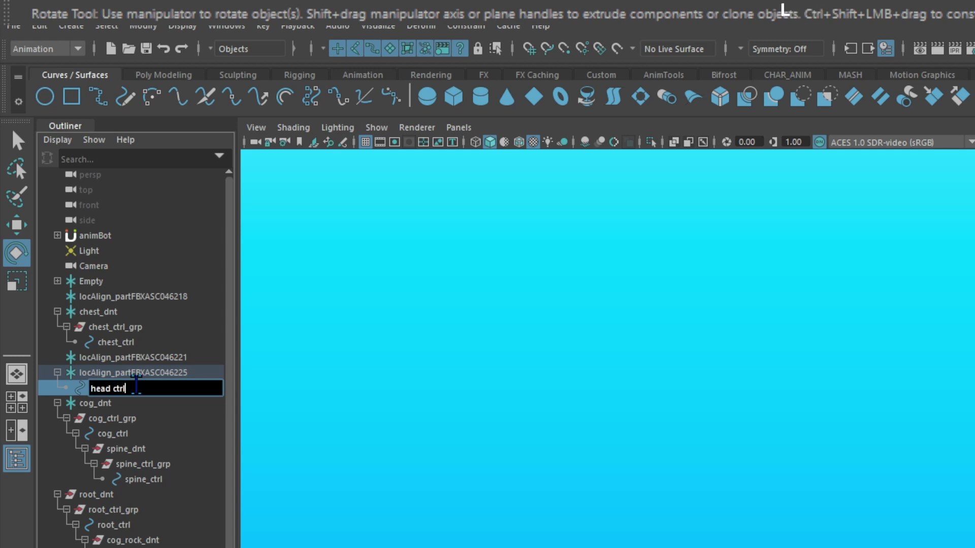
key("Return")
Group head_ctrl under its locator and name the group head_ctrl_grp
key("ctrl+g")
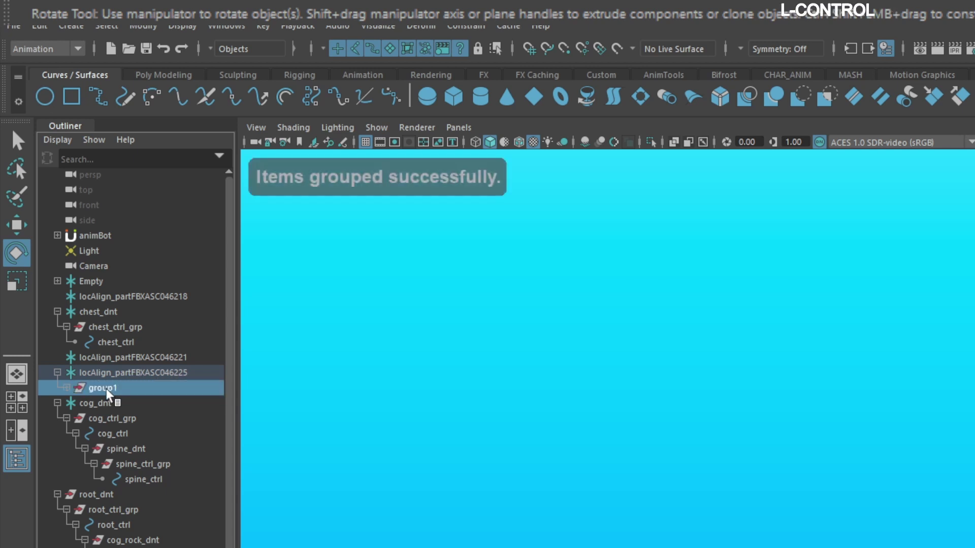
left_click(114, 390)
left_click(67, 388)
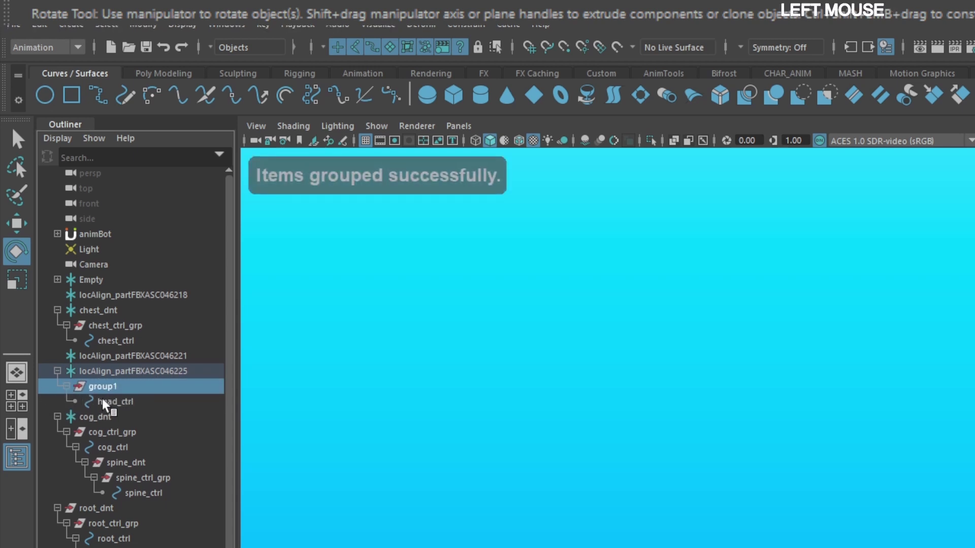
left_click(101, 404)
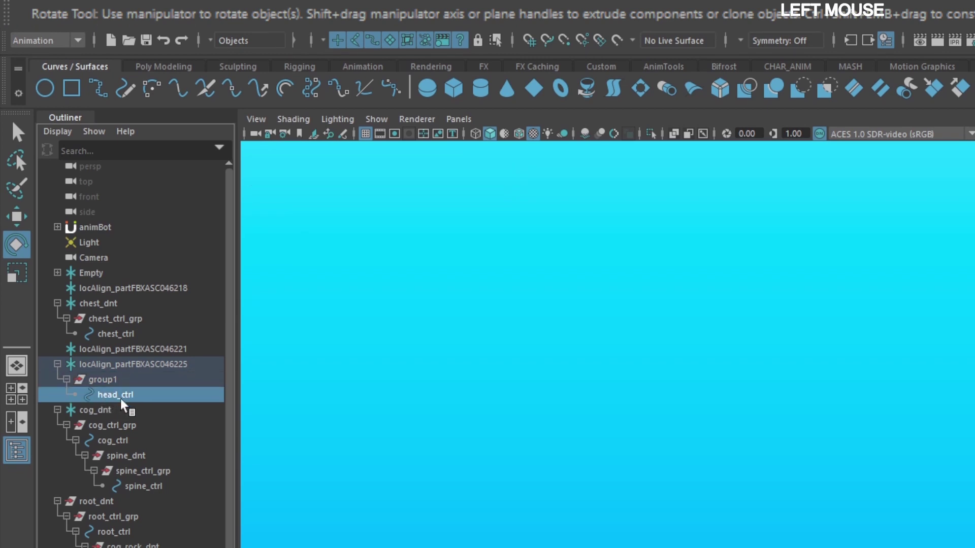
double_click(109, 397)
key("ctrl+c")
double_click(115, 383)
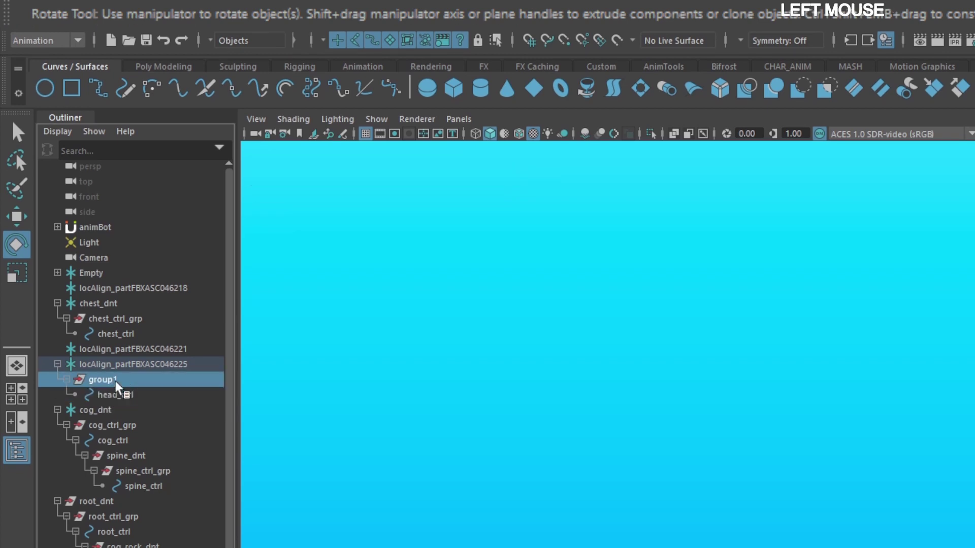
left_click(114, 383)
key("ctrl+v")
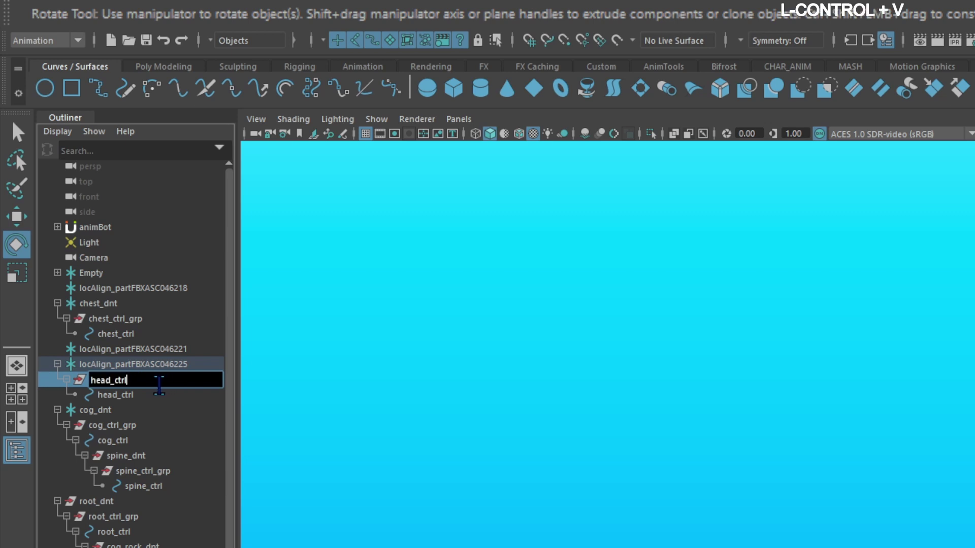
type("gr")
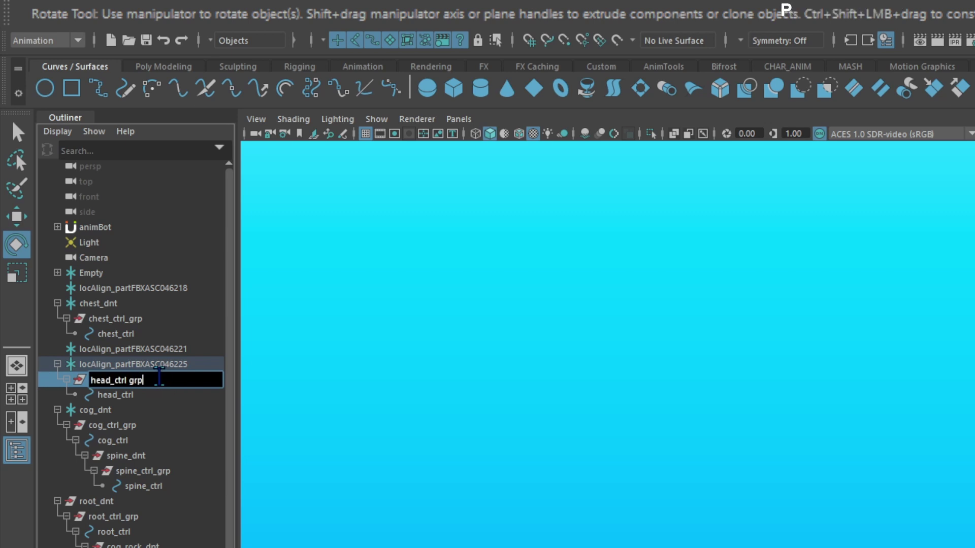
type("p")
key("Return")
Rename the head locator locAlign_partFBXASC046225 as head_dnt
left_click(138, 364)
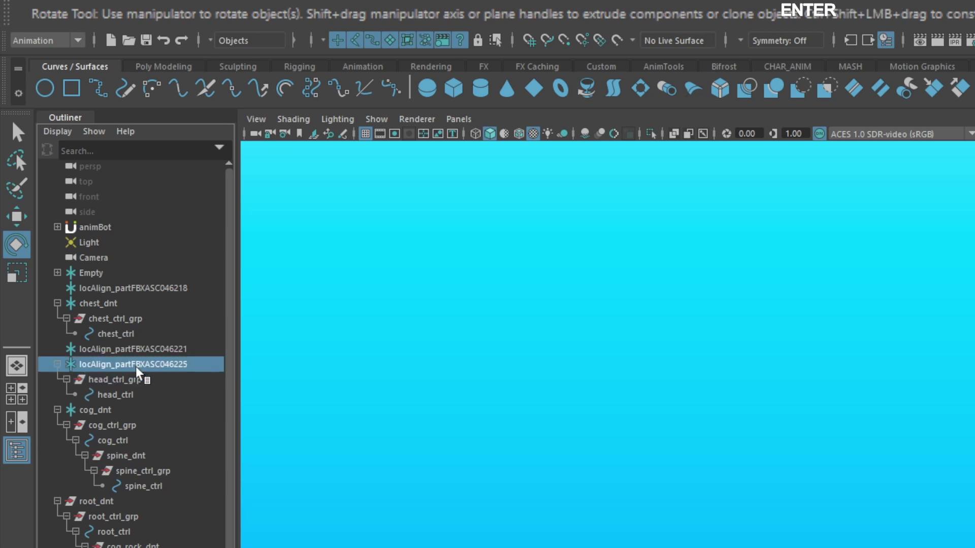
double_click(138, 364)
key("ctrl+v")
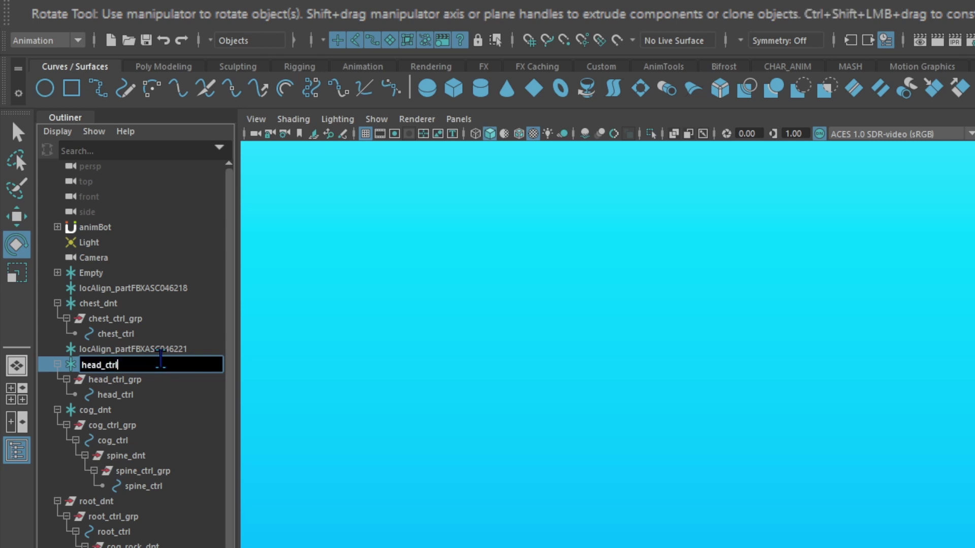
key("BackSpace")
key("BackSpace")
key("BackSpace")
type("d")
key("Return")
Select head_ctrl and enlarge the radius of its NURBS circle to 9.5
left_click(99, 380)
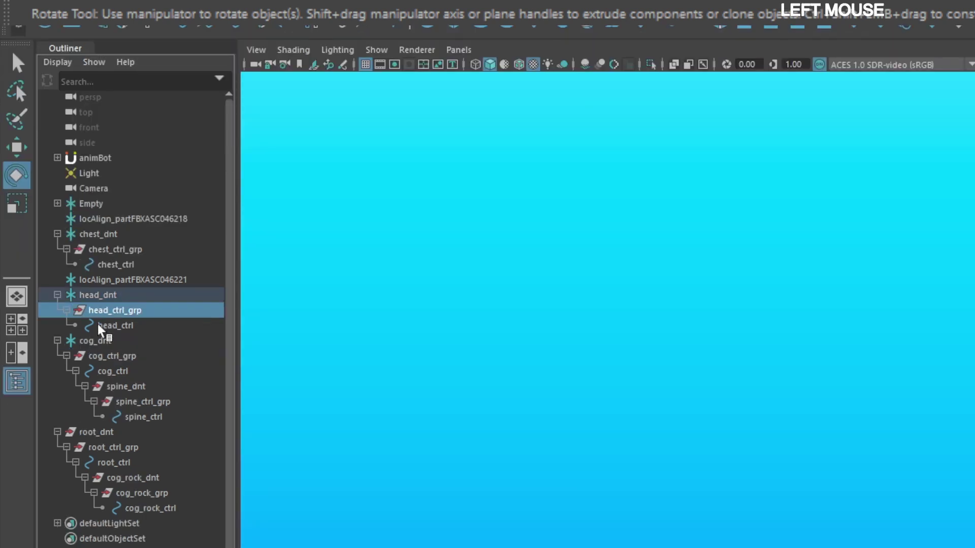
left_click(102, 327)
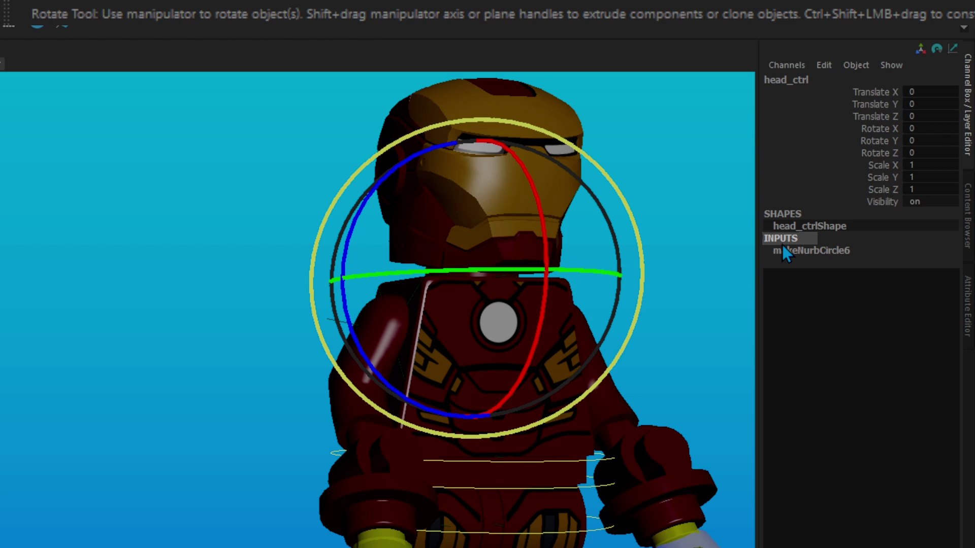
left_click(788, 251)
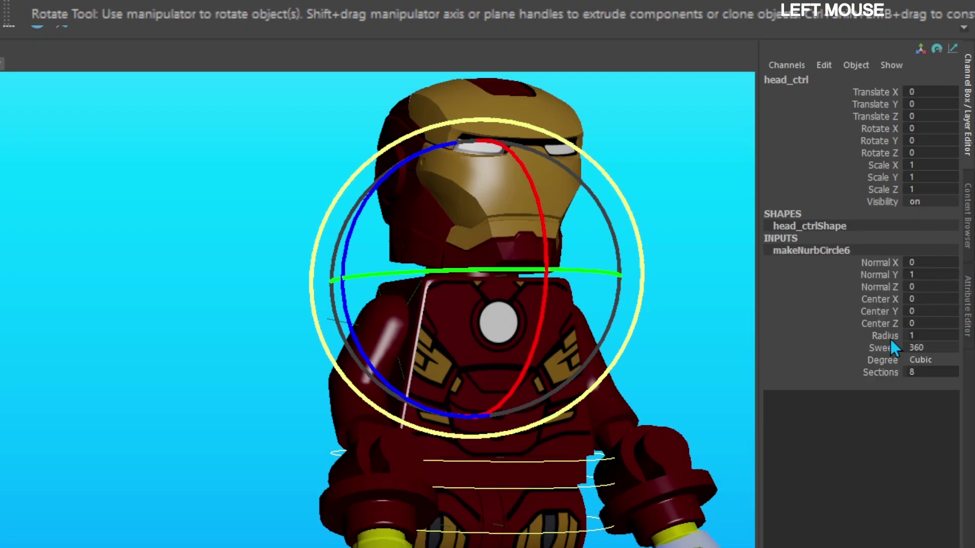
left_click(891, 335)
middle_click_drag(680, 300, 701, 302)
Raise the head_ctrl circle above the helmet by setting its Center Y to 15
left_click(884, 299)
left_click(886, 311)
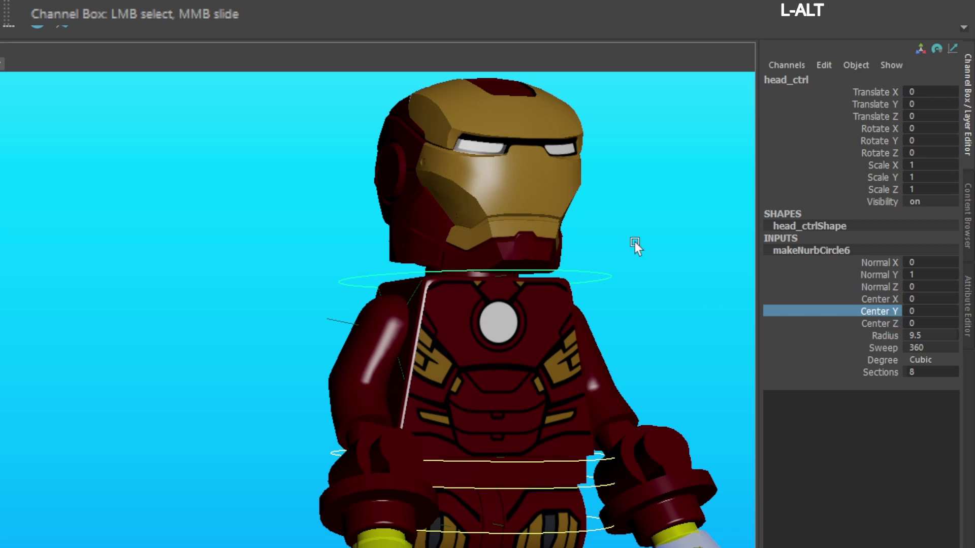
middle_click_drag(635, 241, 596, 317, "alt")
middle_click_drag(573, 313, 668, 313)
left_click_drag(629, 278, 659, 291, "alt")
middle_click_drag(659, 292, 671, 291)
middle_click_drag(625, 241, 667, 281, "alt")
left_click_drag(666, 282, 673, 283, "alt")
Reduce the head_ctrl circle's radius to nearly the helmet's width and fine-tune its Center Y height above the head
left_click(884, 336)
middle_click_drag(651, 301, 626, 288)
mouse_move(658, 294)
left_mouse_down("alt")
mouse_move(684, 302)
mouse_move(673, 288)
left_mouse_up("alt")
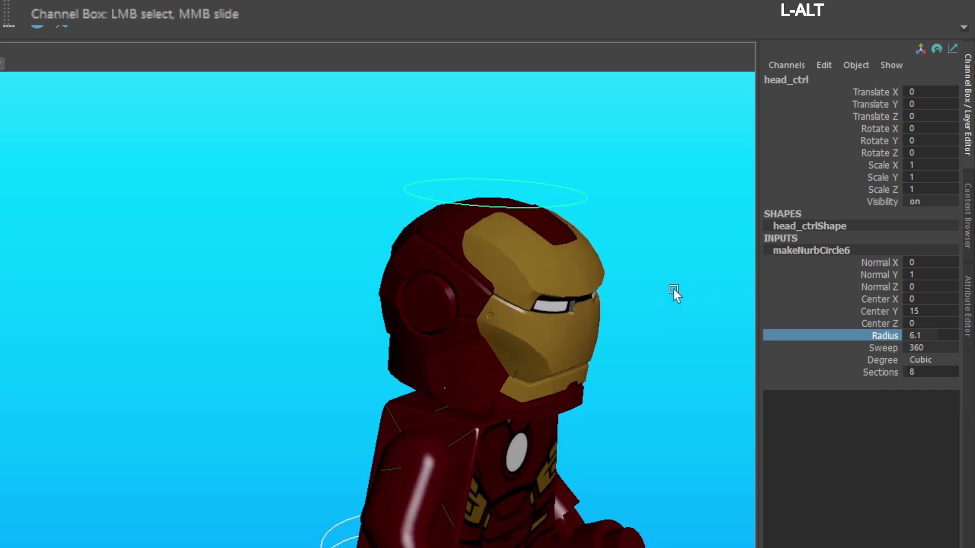
middle_click_drag(677, 289, 681, 290)
left_click_drag(681, 289, 684, 277, "alt")
left_click(881, 312)
middle_click_drag(631, 277, 633, 277)
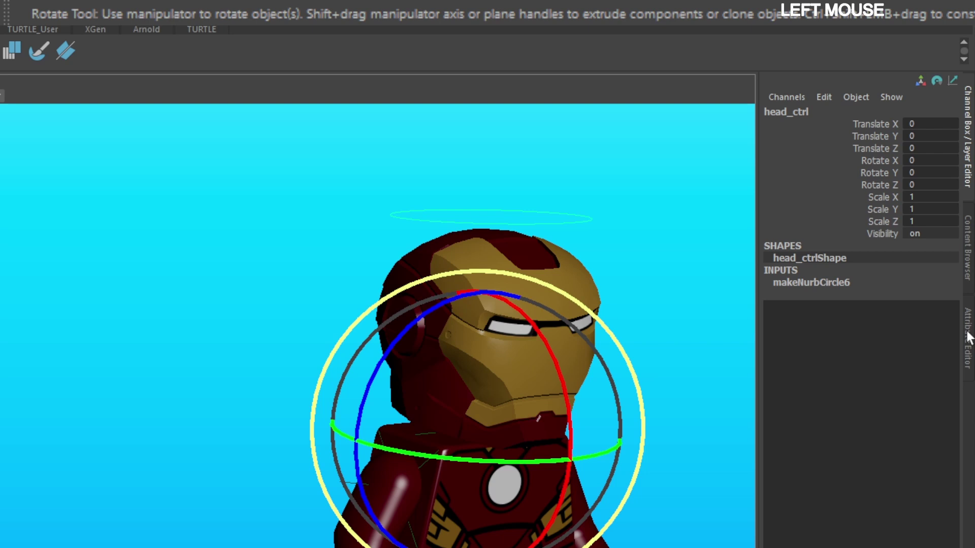
Enable drawing overrides on the head_ctrl shape and choose an index color for it
left_click(968, 336)
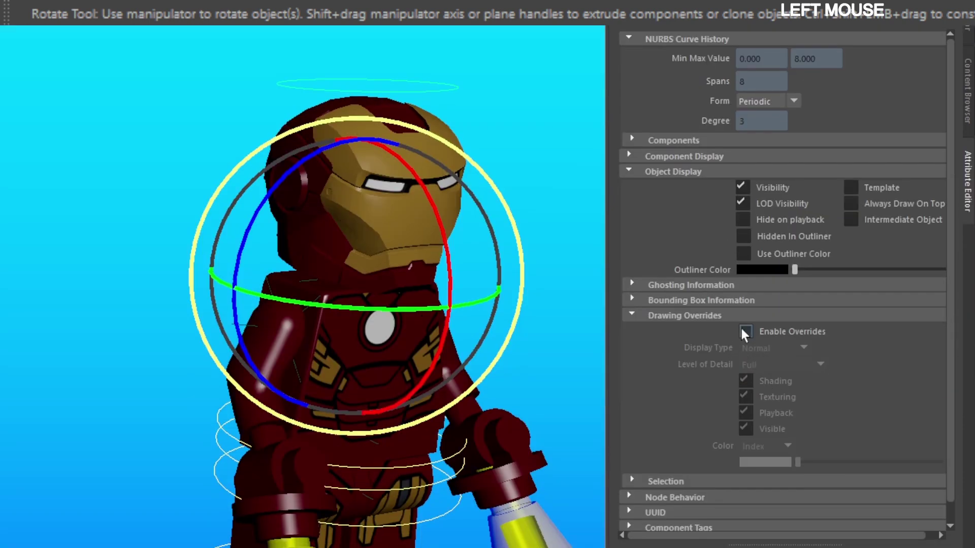
left_click(745, 331)
left_click_drag(799, 390, 876, 390)
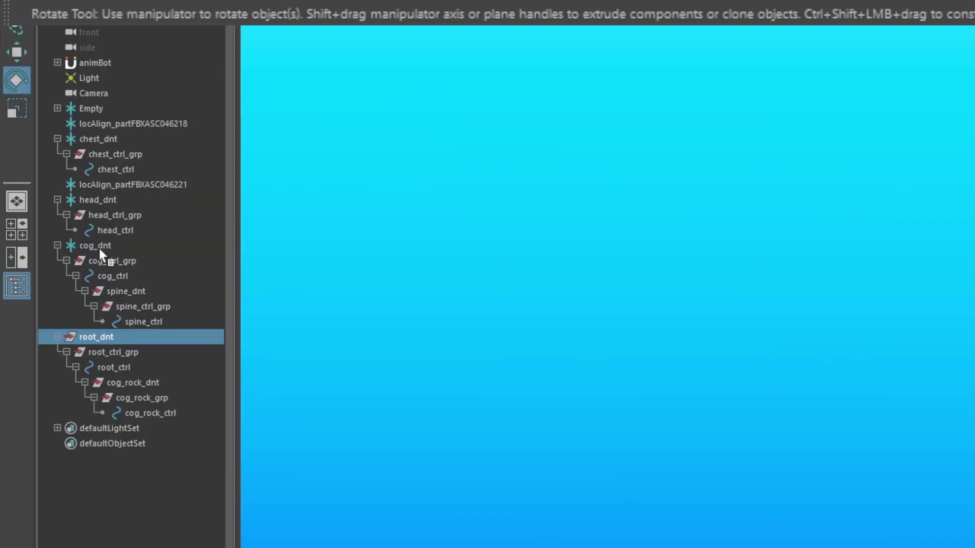
Parent cog_dnt under cog_rock_ctrl and expand its whole hierarchy
left_click(99, 247)
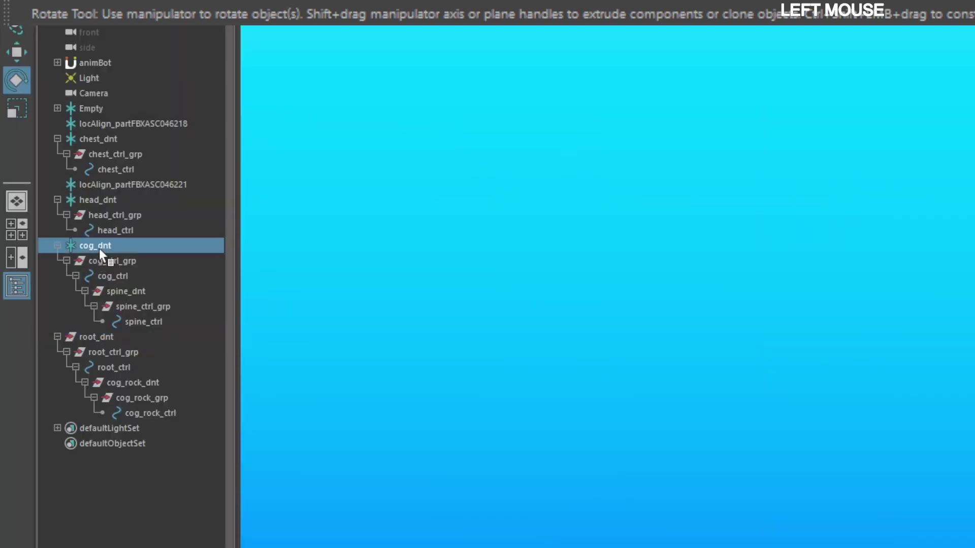
left_click(134, 398, "ctrl")
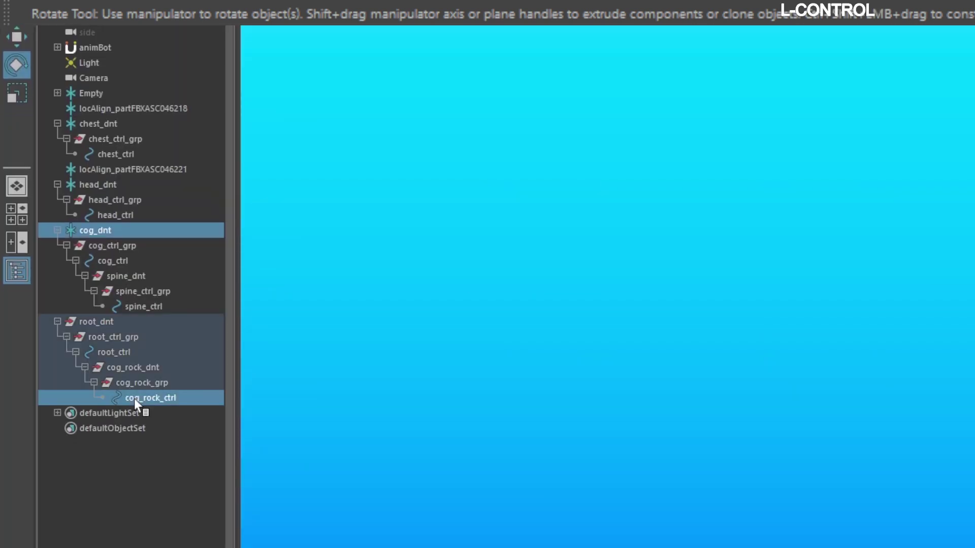
key("p")
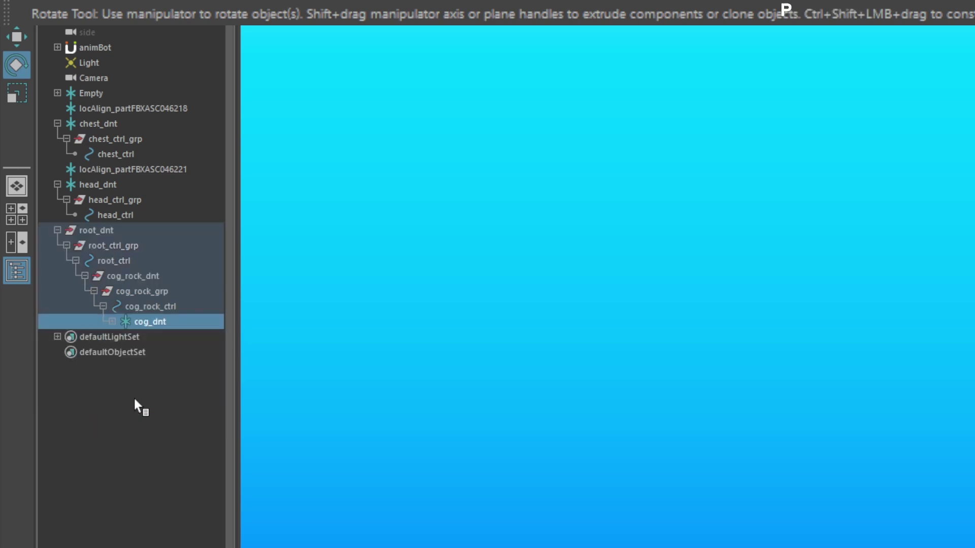
left_click(111, 323, "shift")
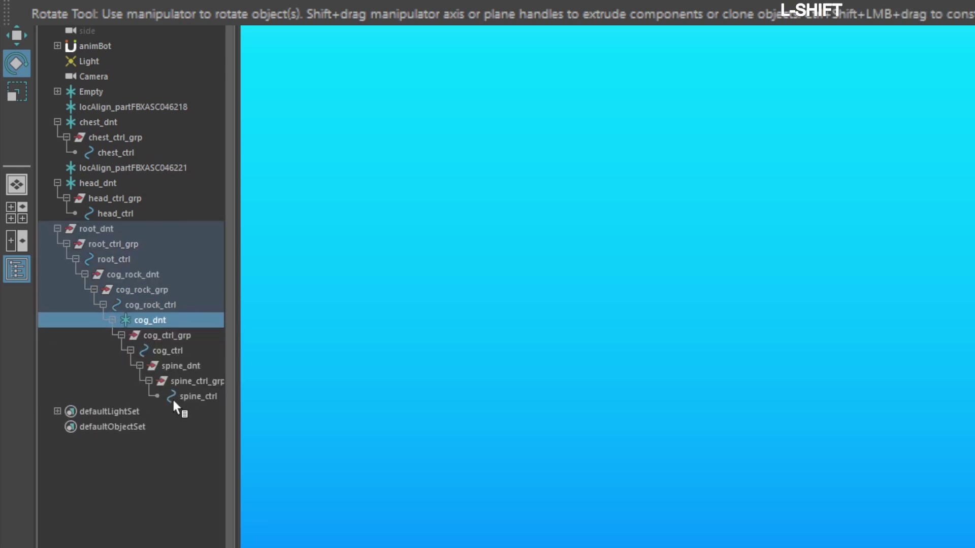
left_click(190, 395)
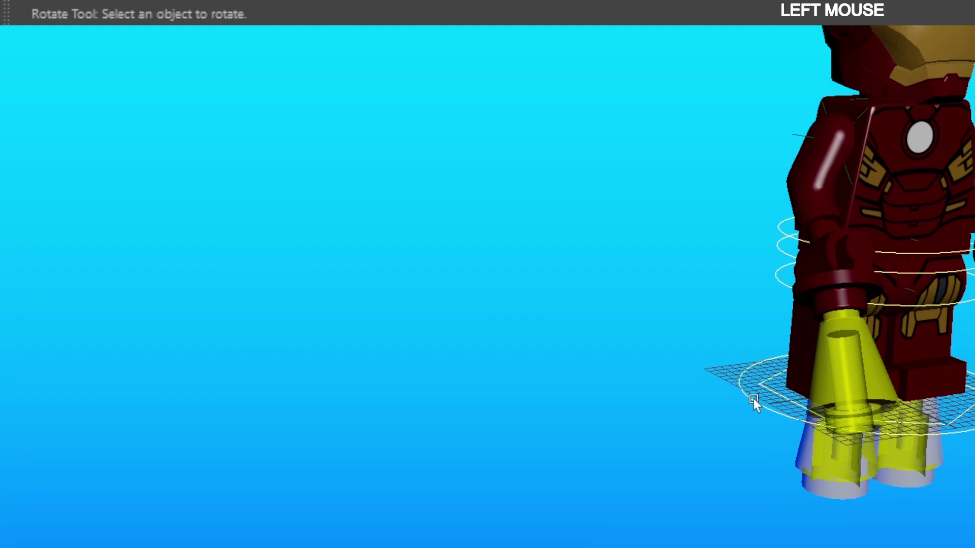
left_click(753, 399)
middle_click_drag(750, 400, 637, 393, "alt")
left_click_drag(767, 338, 791, 348)
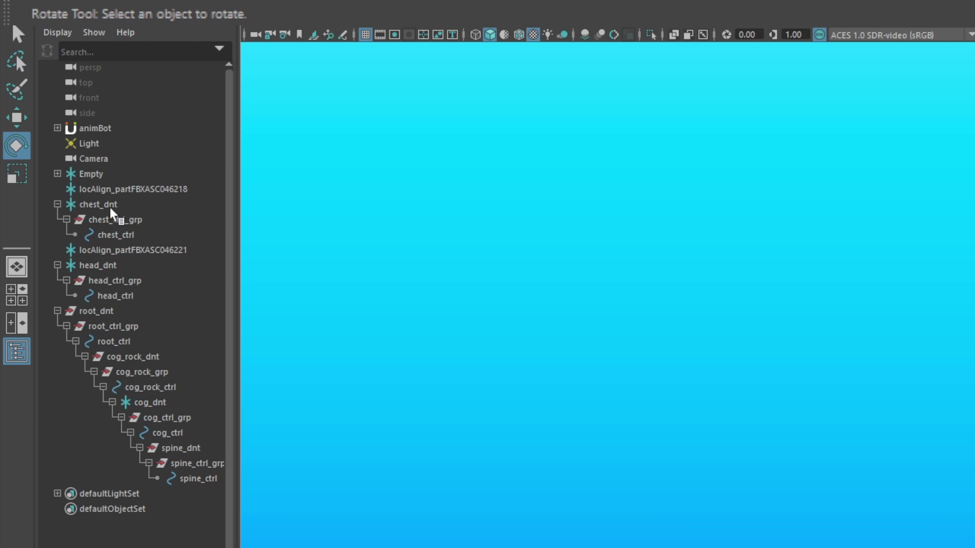
Parent chest_dnt under spine_ctrl and expand its whole hierarchy
left_click(98, 204)
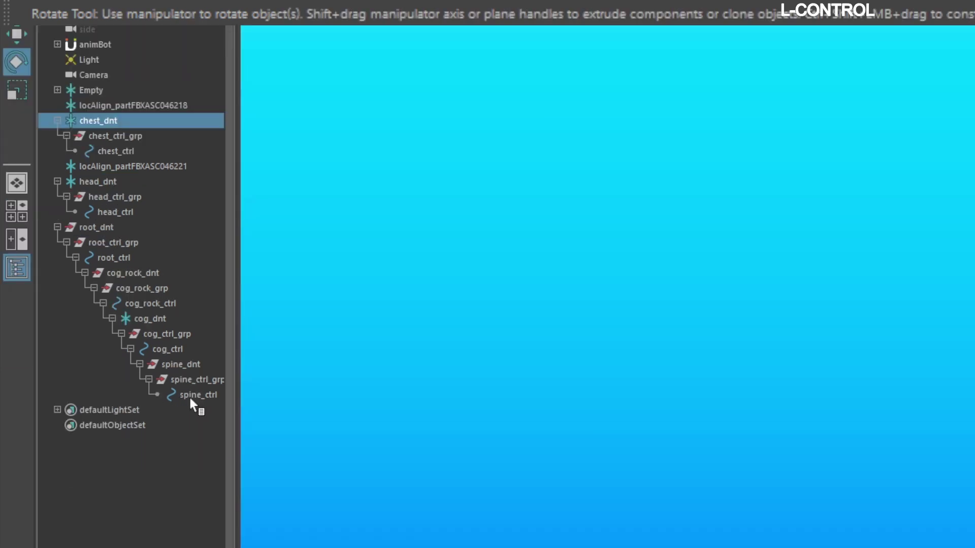
left_click(190, 396, "ctrl")
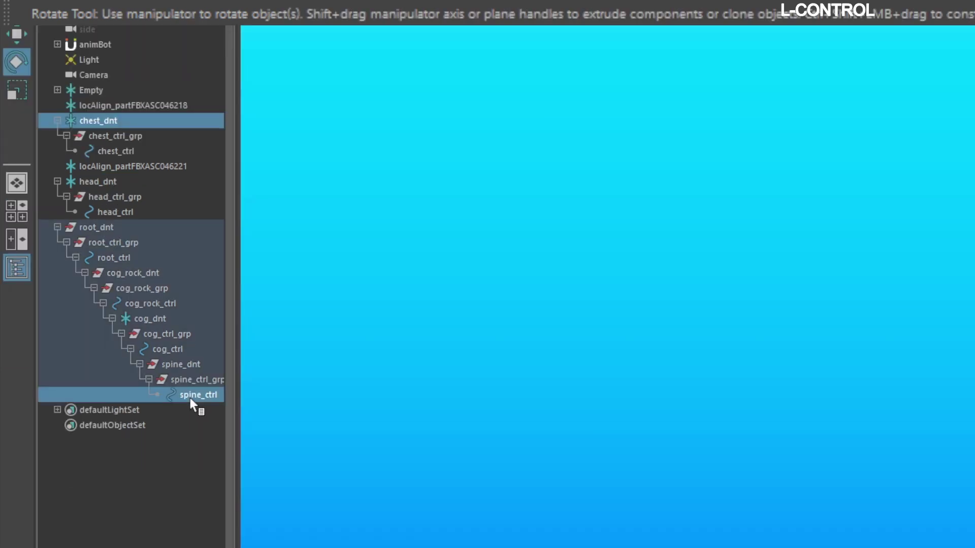
key("p")
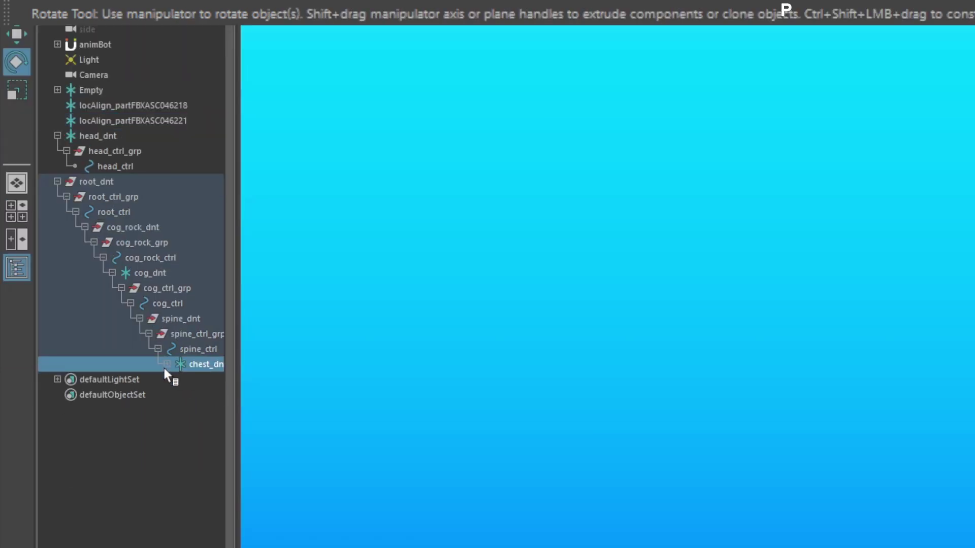
left_click(165, 364, "shift")
Parent head_dnt under chest_ctrl, expand its hierarchy, and widen the Outliner to show the full names
left_click(201, 394)
left_click(93, 137, "ctrl")
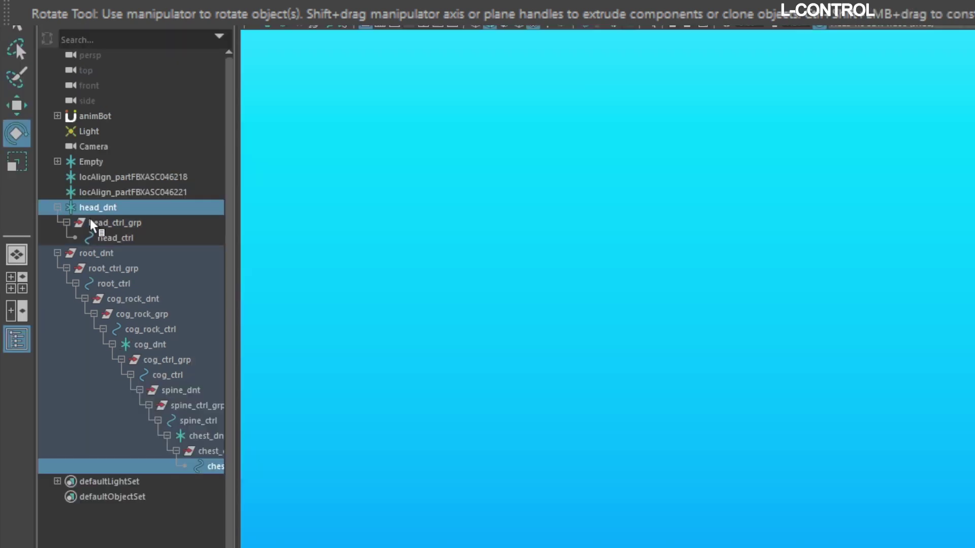
left_click(95, 211)
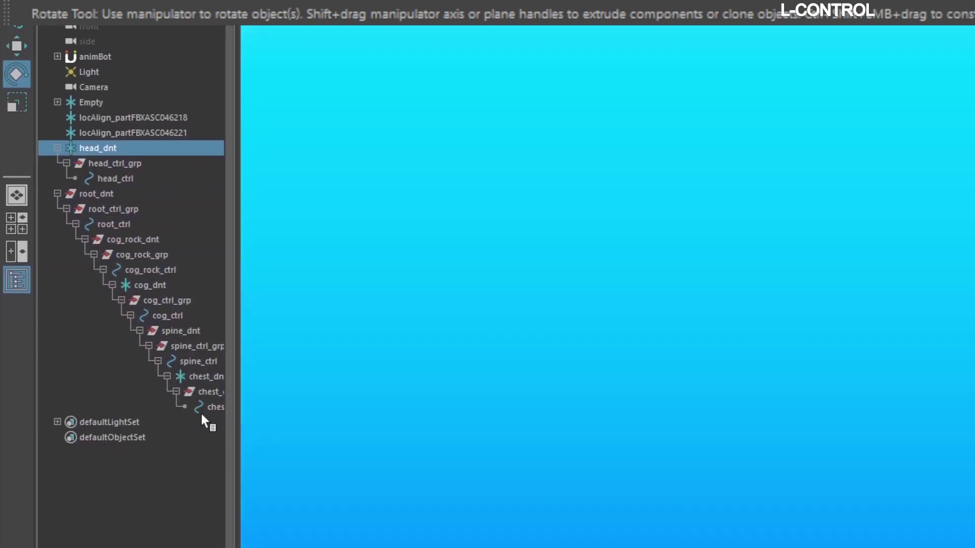
left_click(206, 395, "ctrl")
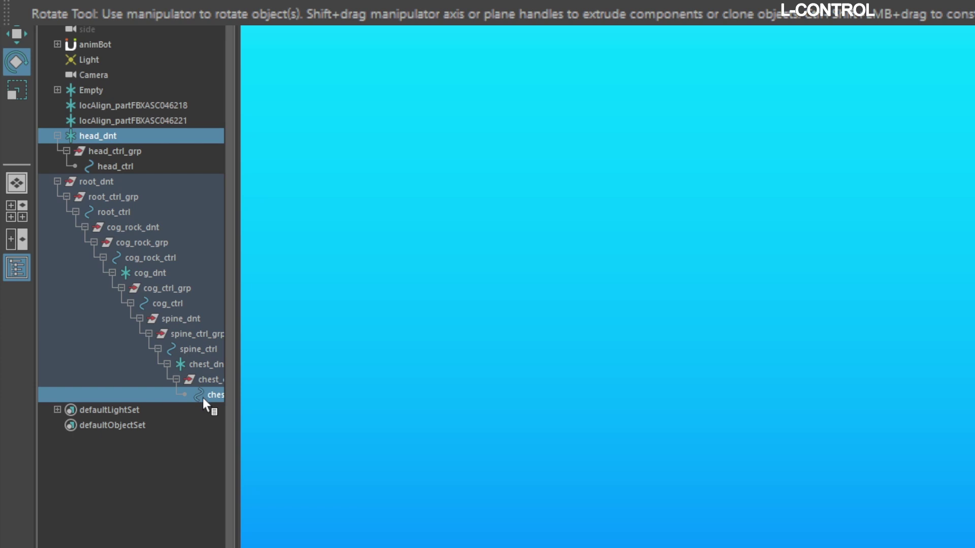
key("p")
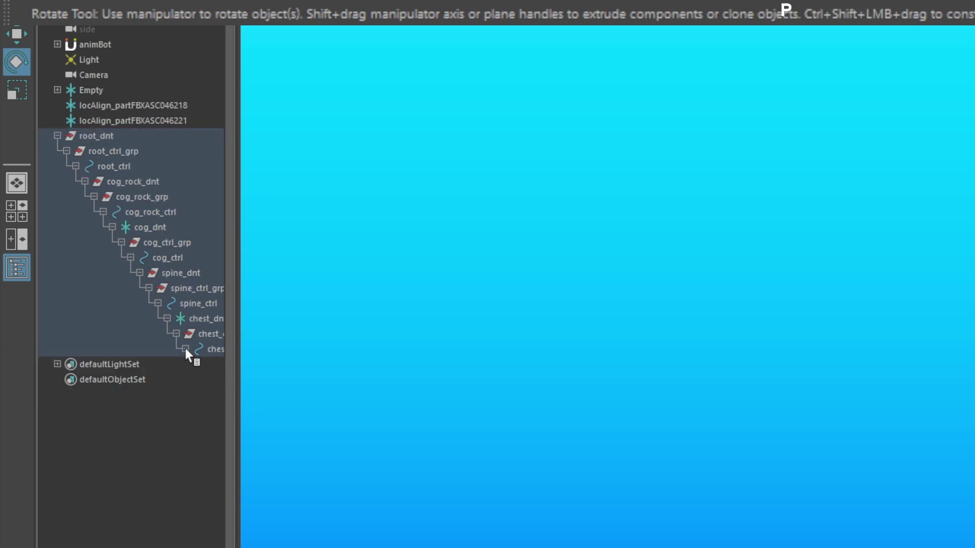
left_click(185, 349, "shift")
left_click_drag(239, 399, 314, 394)
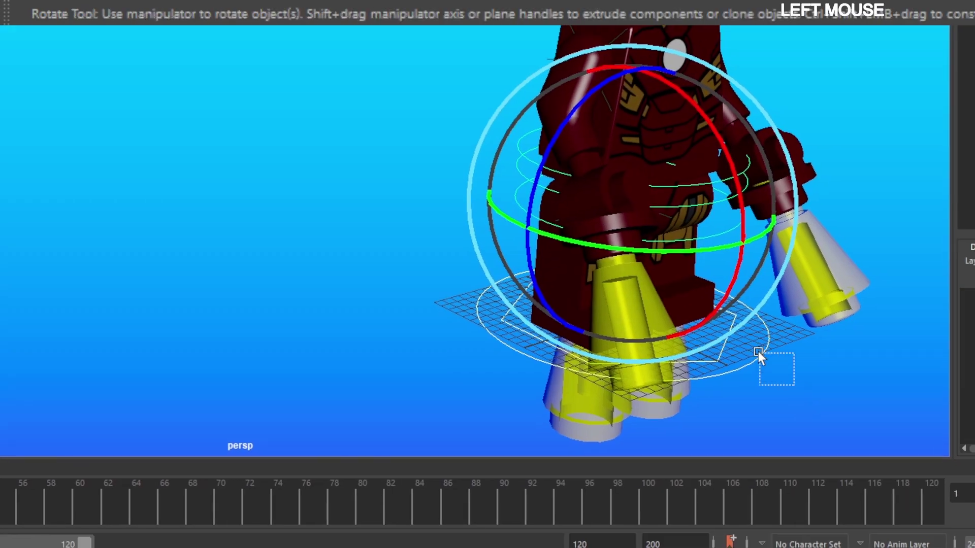
Rotate the outer root control at the feet to test the control hierarchy, and undo the rotation
left_click(758, 351)
left_click_drag(735, 315, 675, 297)
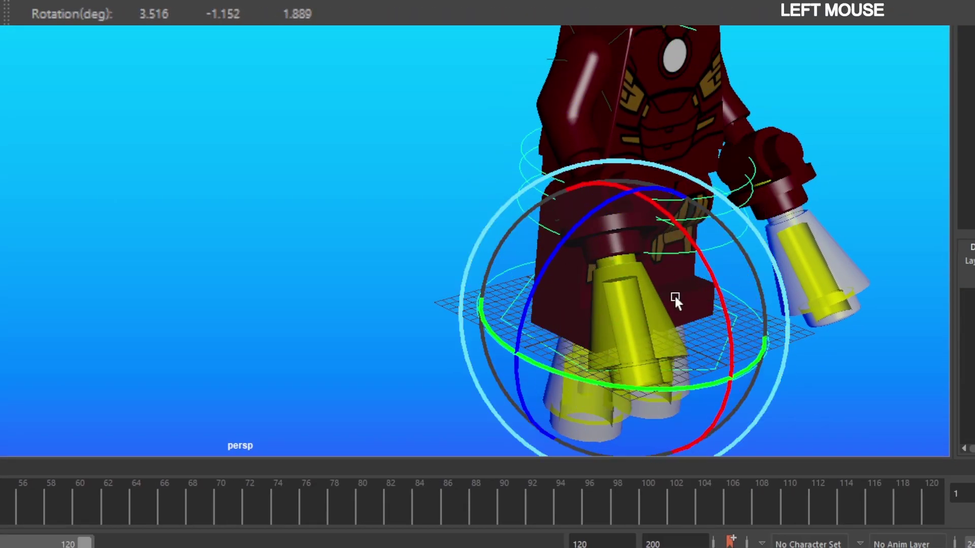
key("z")
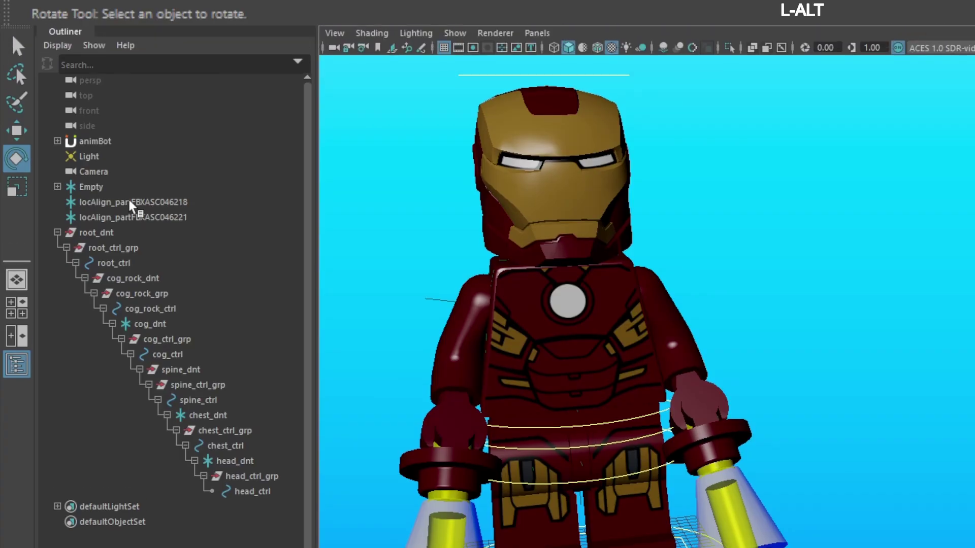
Create a NURBS circle, parent it under the leg locator locAlign_partFBXASC046218, and expand that locator
left_click(130, 203)
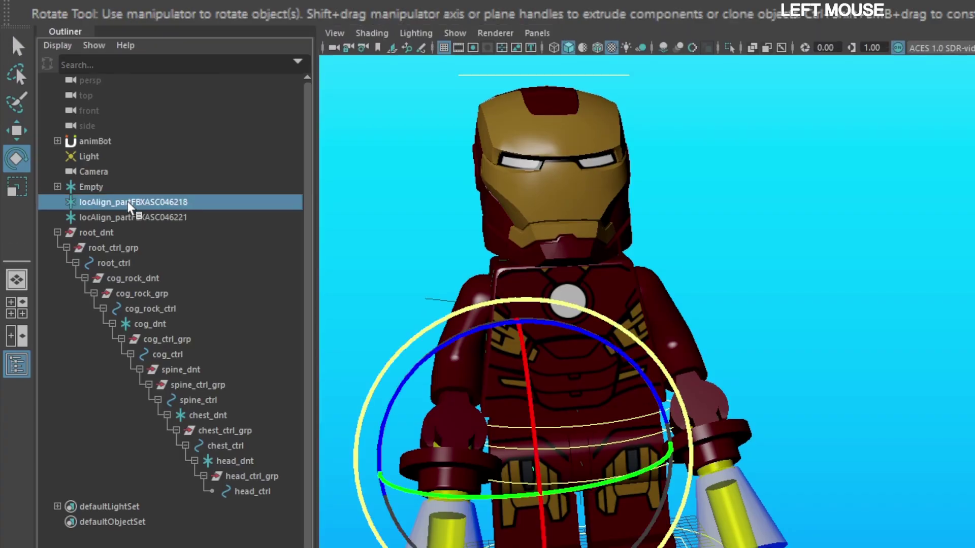
left_click_drag(493, 319, 498, 338, "alt")
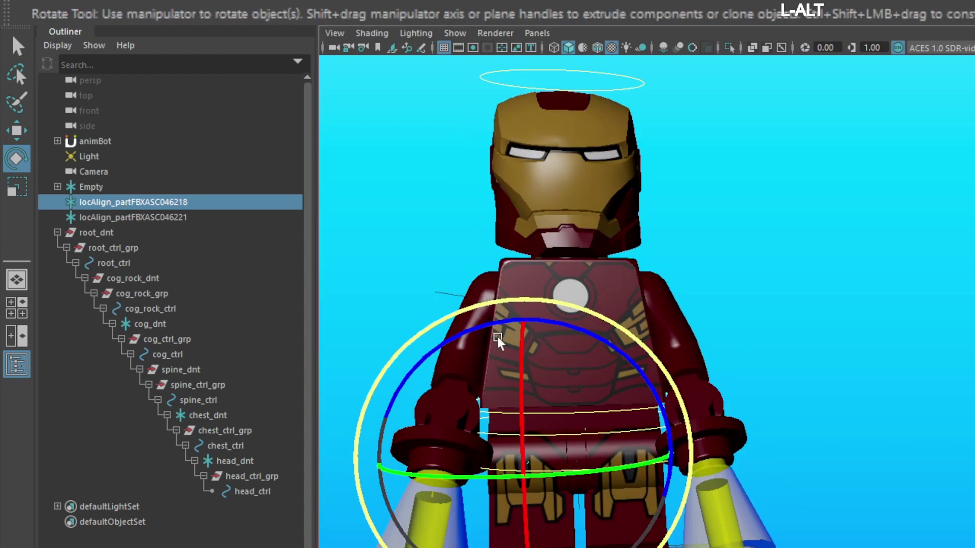
left_click_drag(498, 338, 528, 327, "alt")
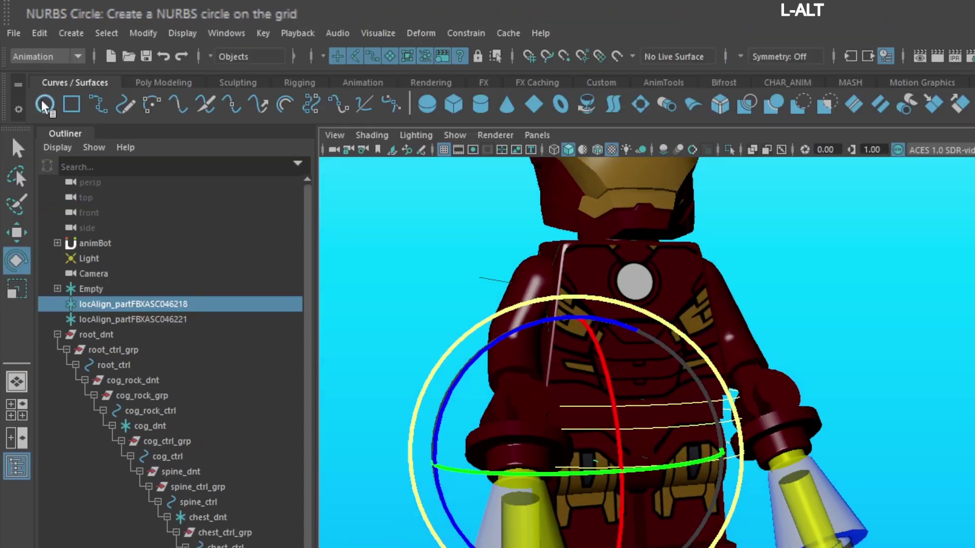
left_click(43, 109)
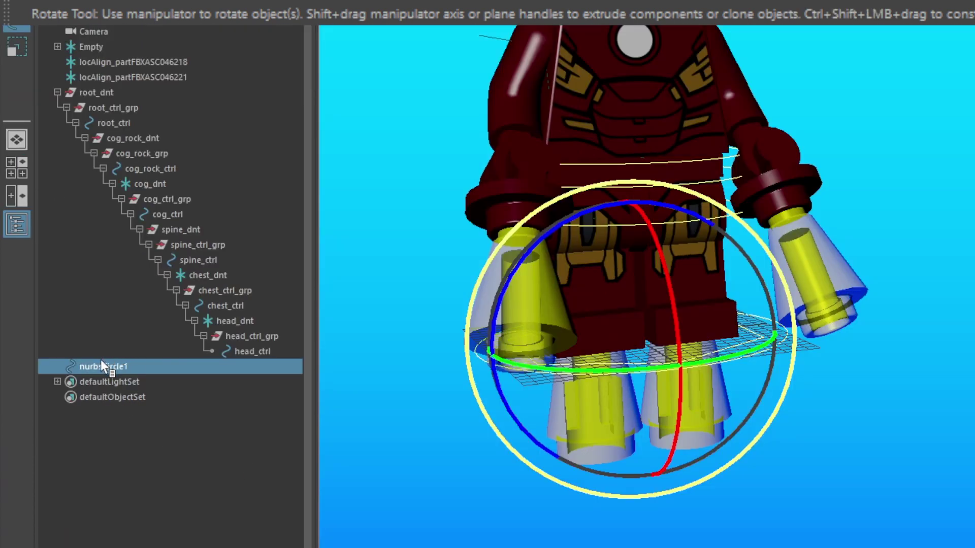
middle_click_drag(99, 367, 98, 68)
middle_click_drag(98, 205, 97, 199)
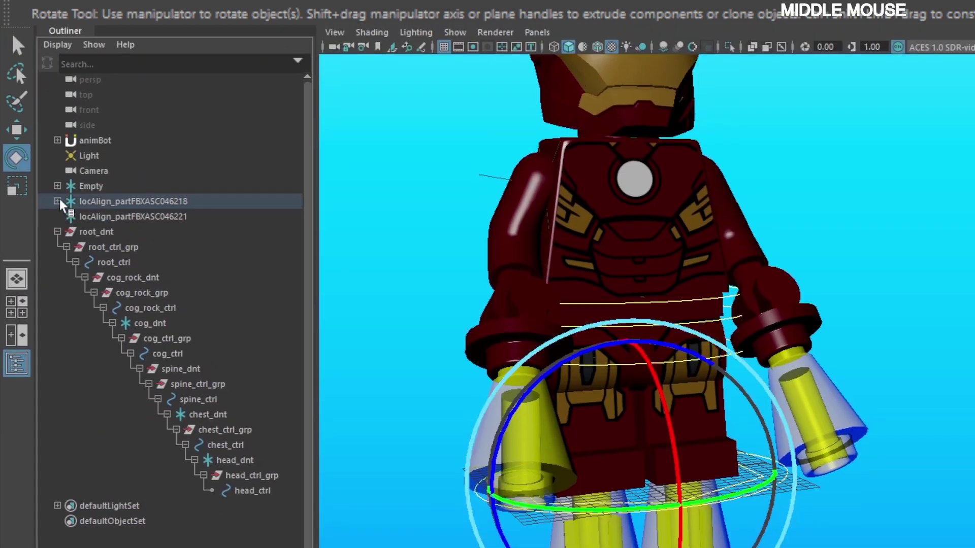
left_click(58, 201)
Rename the circle under the leg locator as leg_fk_r
left_click(108, 217)
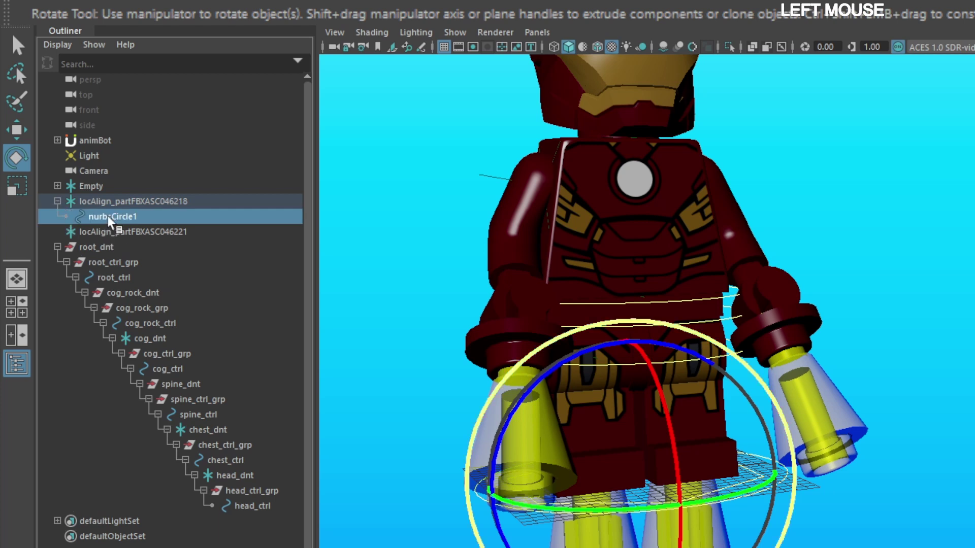
double_click(105, 223)
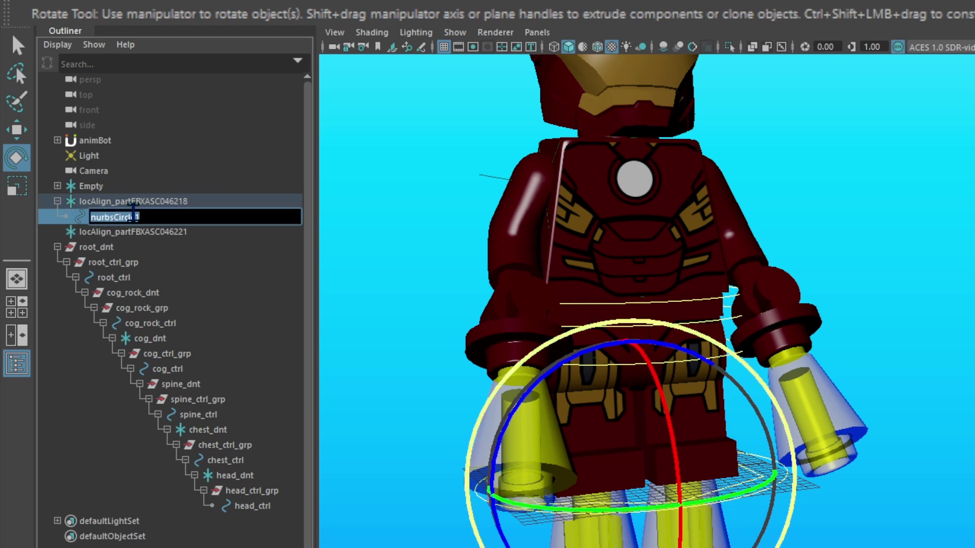
type("leg ")
type("fk r")
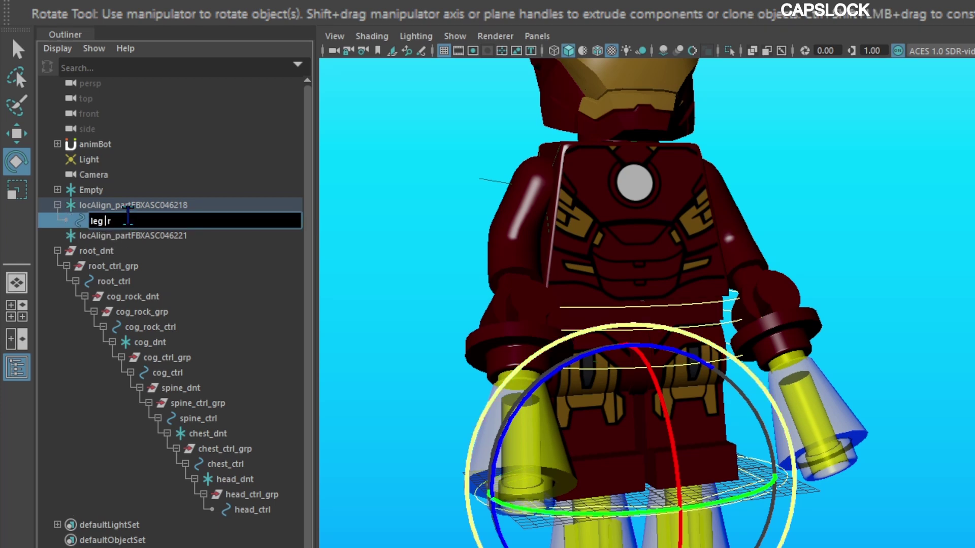
key("Return")
Group the circle leg_fk_r under its locator, expand the group, and rename the circle as leg_fk_r_ctrl
key("ctrl+g")
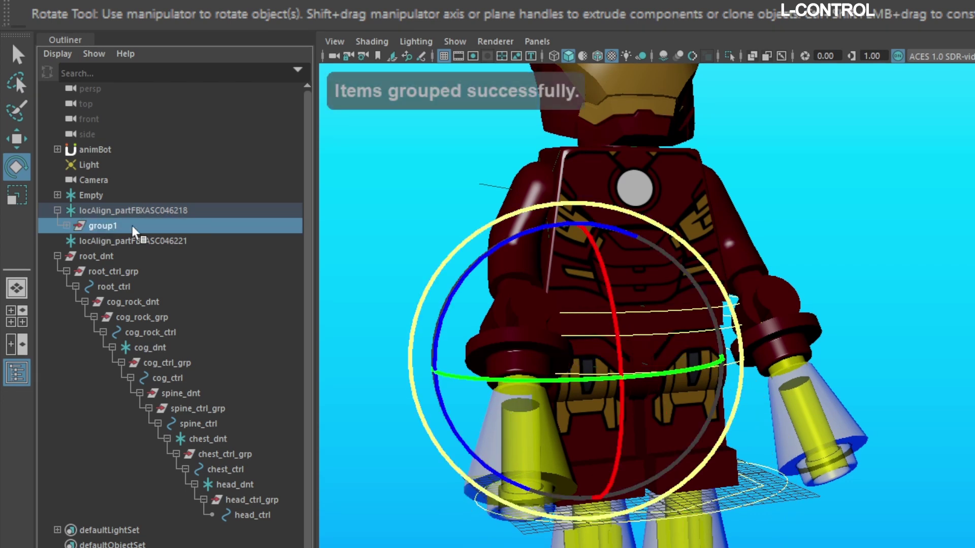
left_click(66, 228)
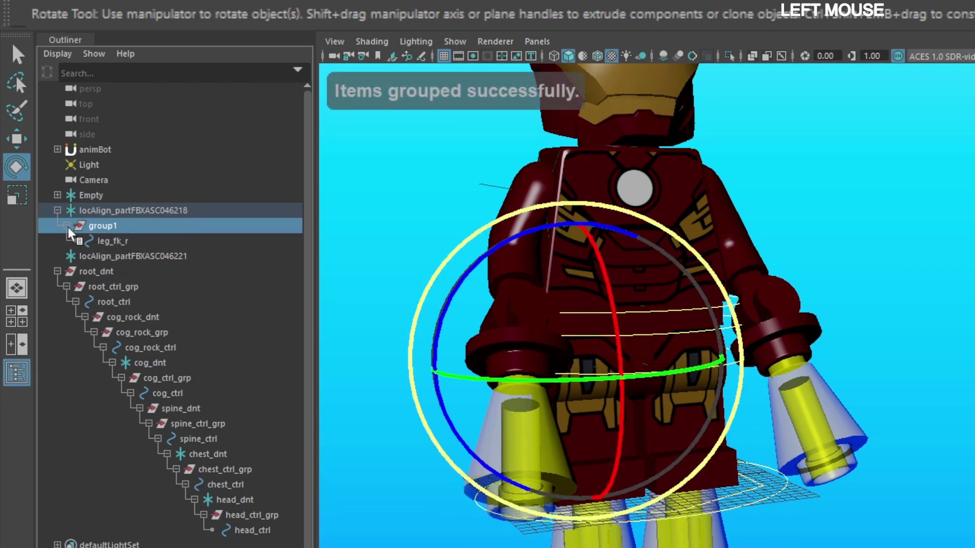
double_click(137, 240)
type("c")
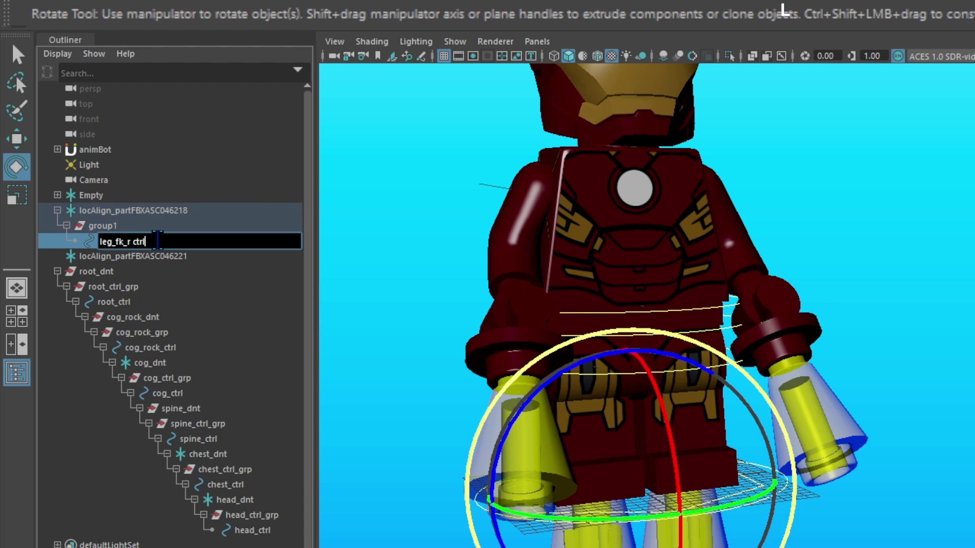
type("trl")
key("Return")
Rename the new group above leg_fk_r_ctrl as leg_fk_r_ctrl_grp
double_click(152, 241)
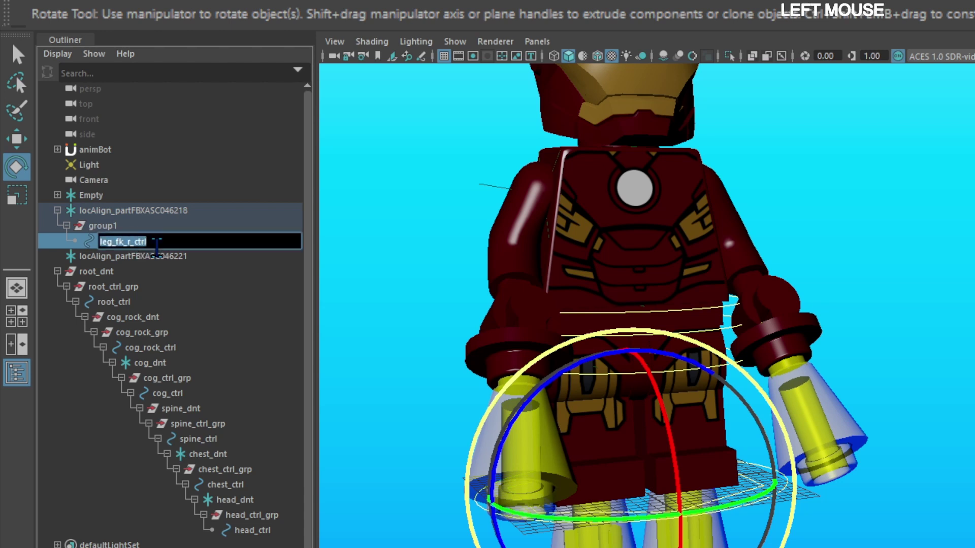
key("ctrl+c")
double_click(151, 227)
key("ctrl+v")
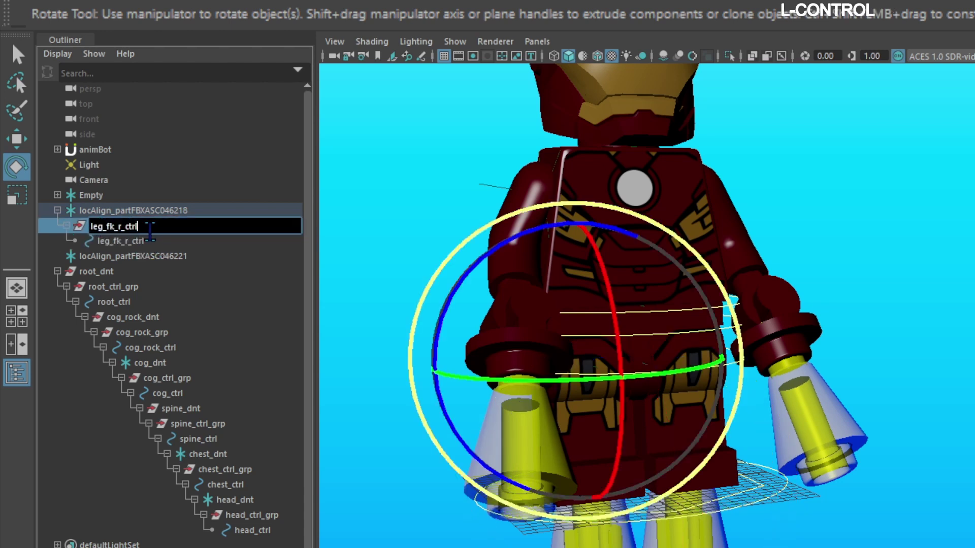
type("grp")
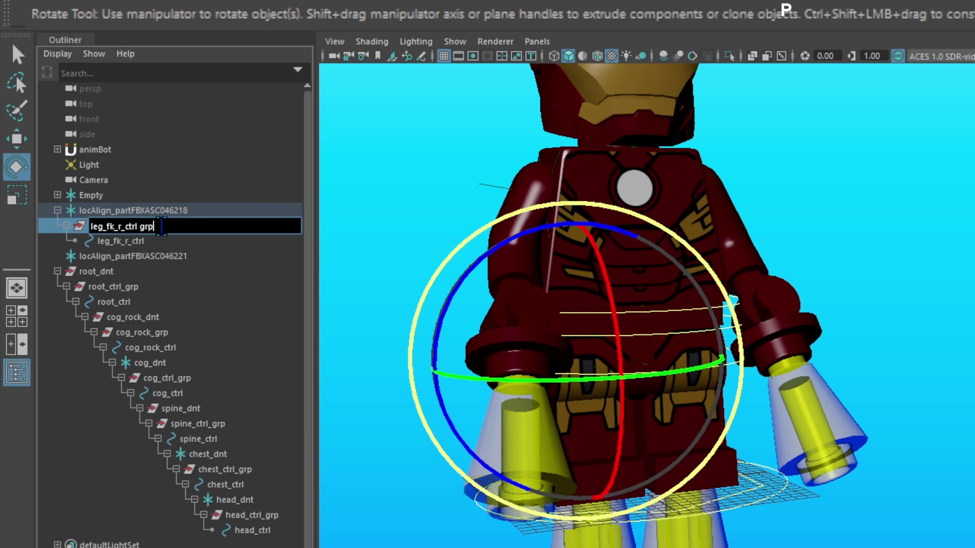
key("Return")
Rename the parent locator locAlign_partFBXASC046218 as leg_fk_r_dnt
double_click(121, 211)
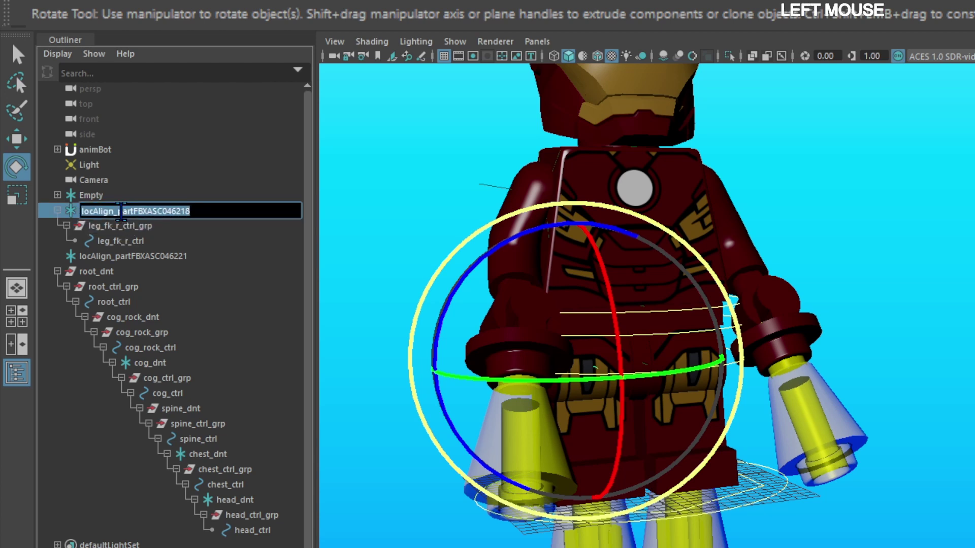
key("ctrl+v")
key("BackSpace")
key("BackSpace")
key("BackSpace")
key("BackSpace")
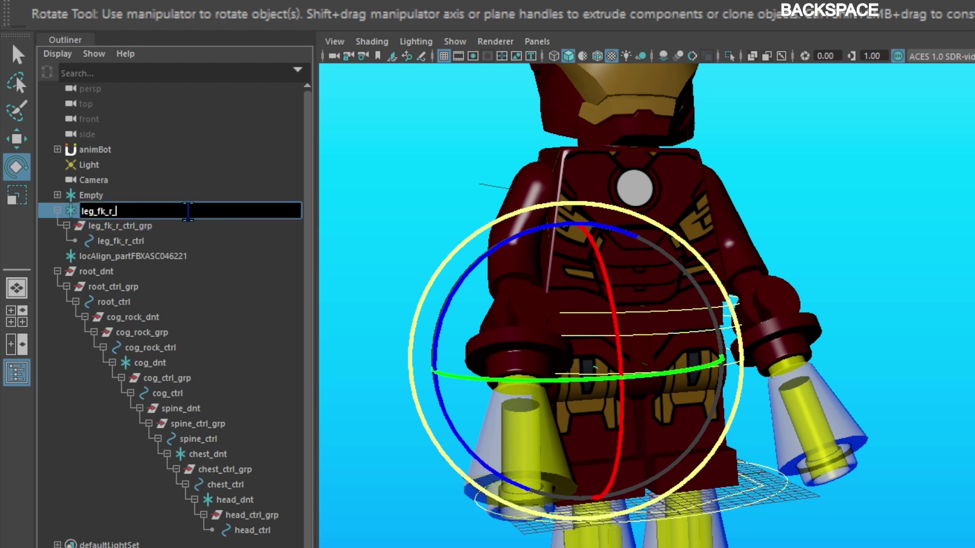
type("dnt")
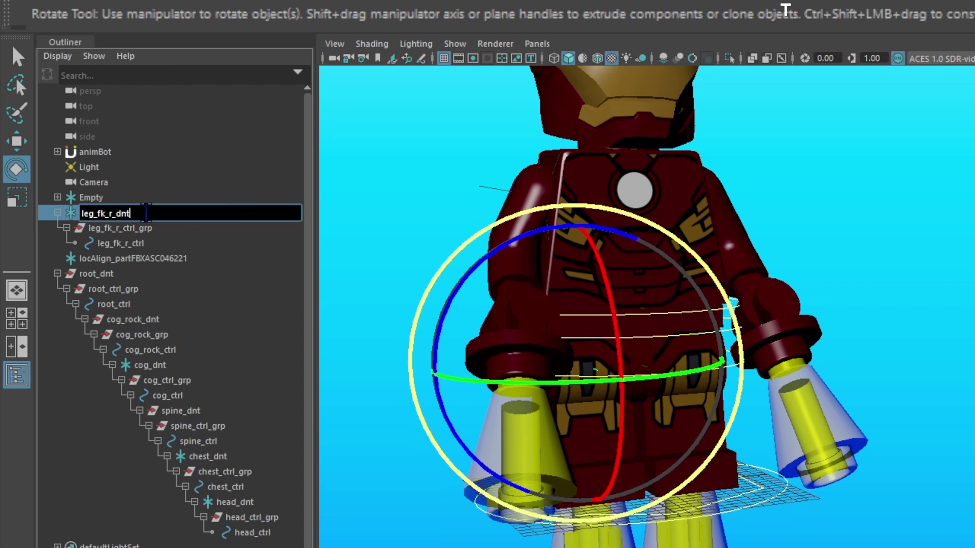
key("Return")
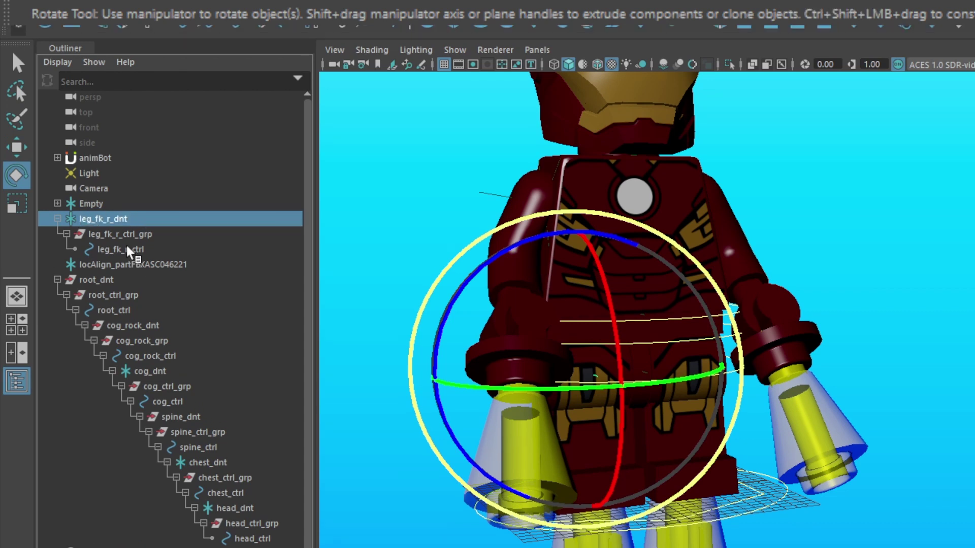
Zero the translation of leg_fk_r_ctrl and set its circle's Center X to -4.3
left_click(126, 250)
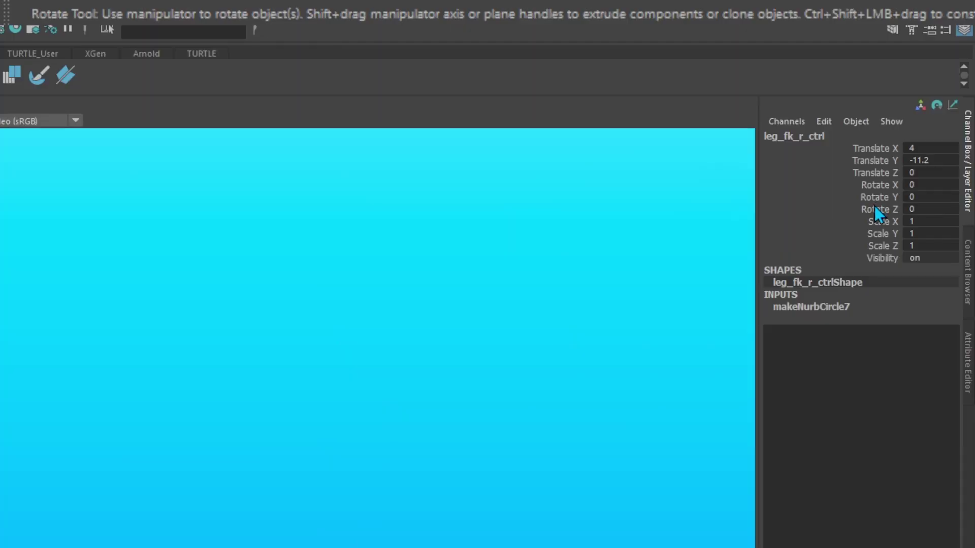
key("g")
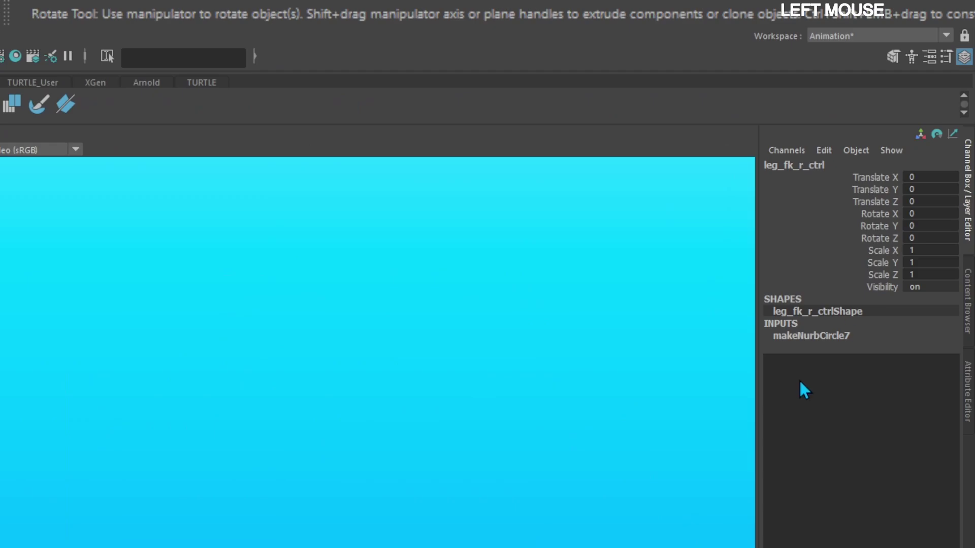
left_click(838, 337)
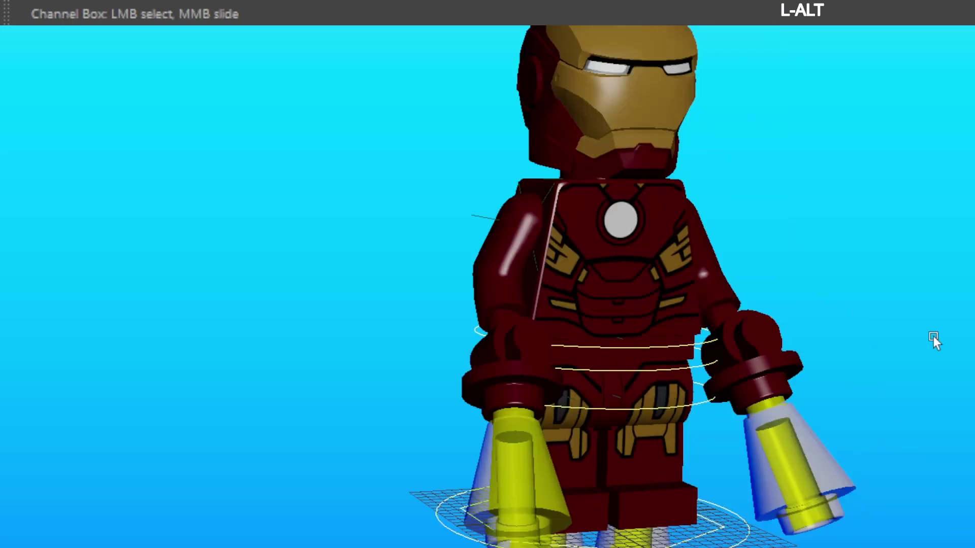
left_click(884, 243)
middle_click_drag(517, 331, 556, 339)
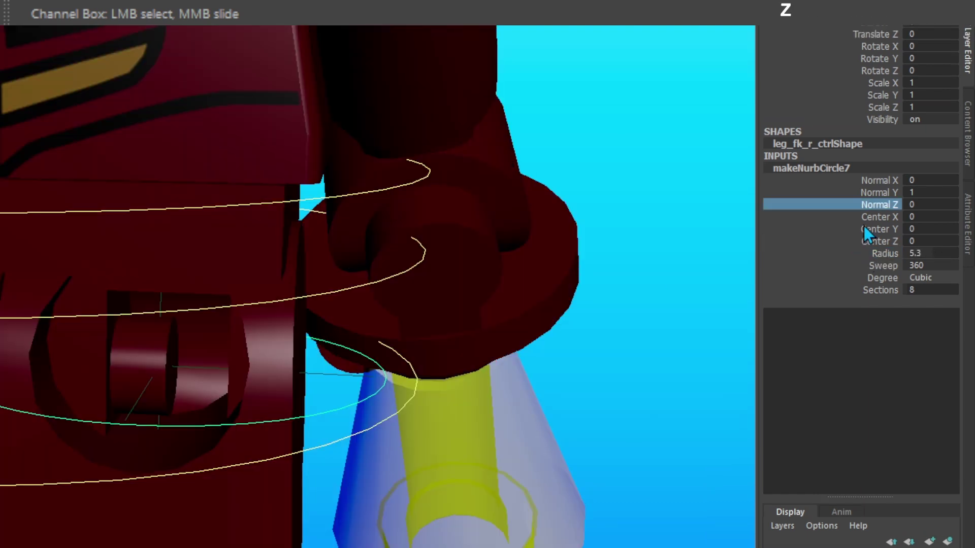
left_click(879, 222)
middle_click_drag(467, 318, 404, 317)
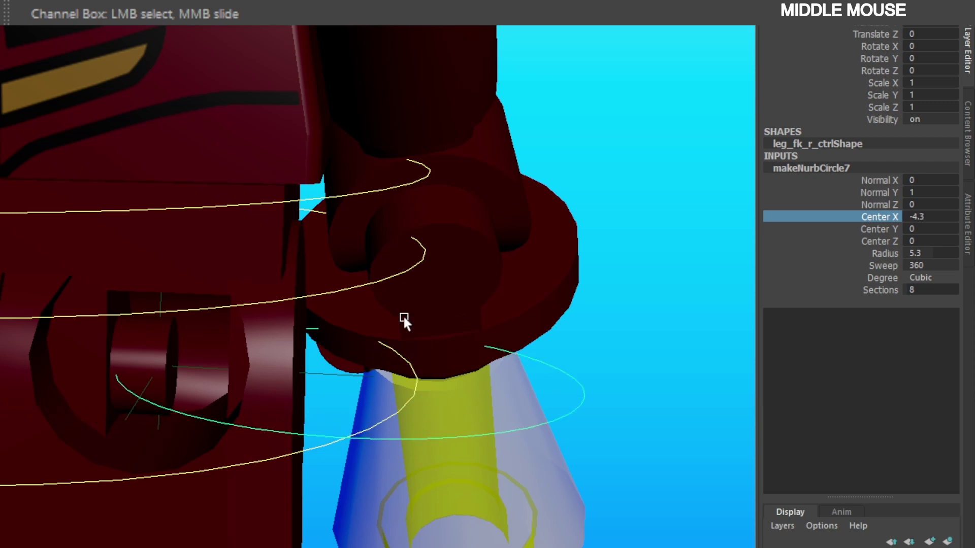
Turn the leg_fk_r_ctrl circle upright beside the leg by setting its Normal X to -34.3
left_click(885, 204)
middle_click_drag(519, 254, 500, 254)
key("z")
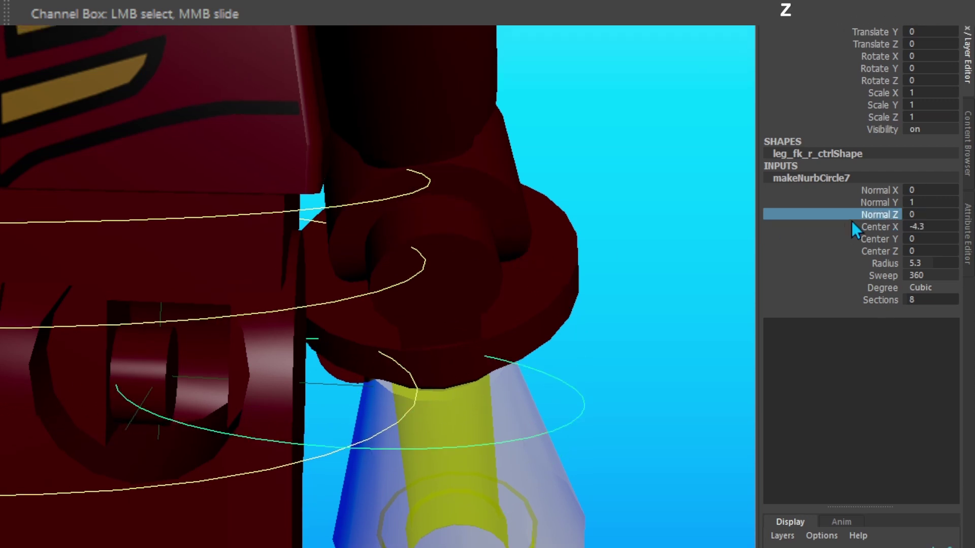
left_click(872, 180)
middle_click_drag(475, 334, 450, 337)
middle_click_drag(469, 367, 390, 377)
middle_click_drag(538, 394, 470, 394)
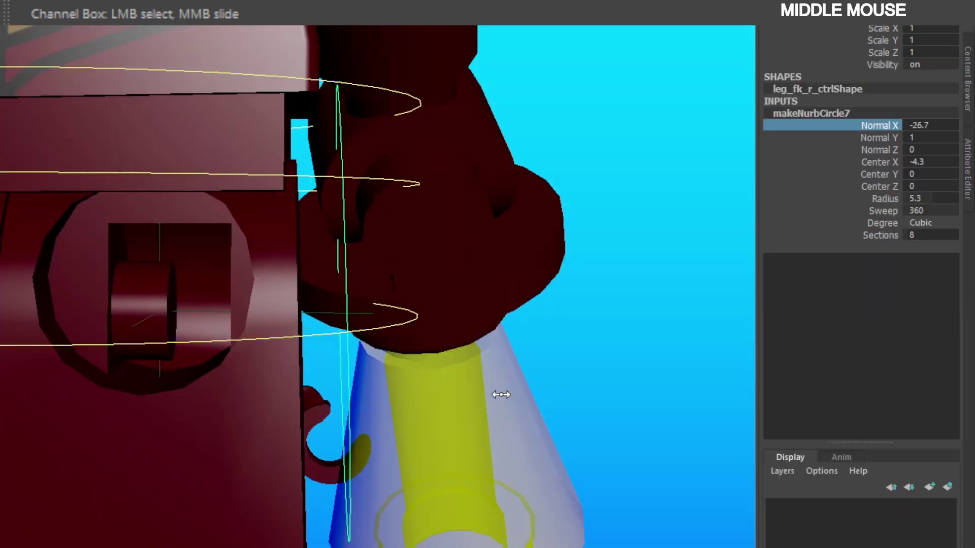
left_click_drag(534, 393, 547, 381, "alt")
mouse_move(558, 386)
middle_mouse_down()
mouse_move(532, 379)
mouse_move(556, 382)
middle_mouse_up()
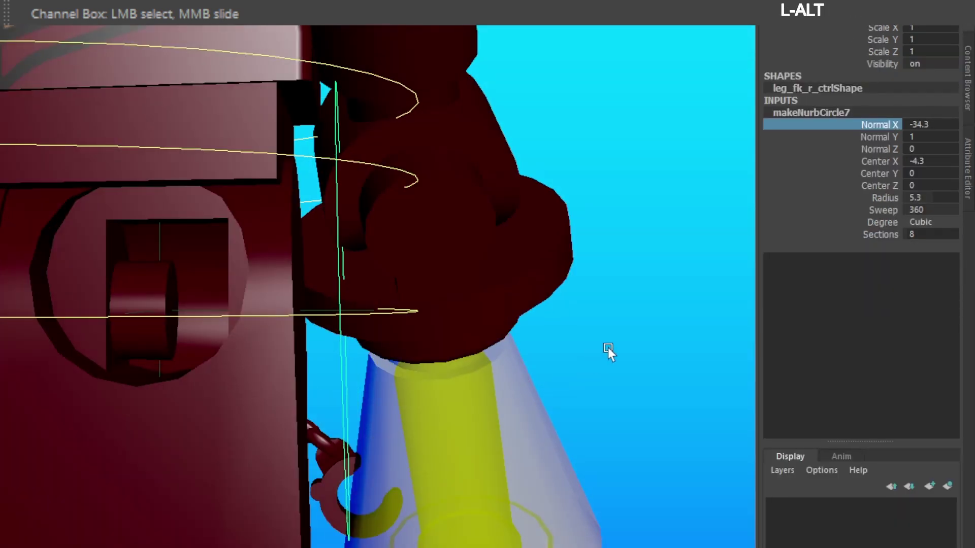
left_click_drag(608, 349, 580, 363, "alt")
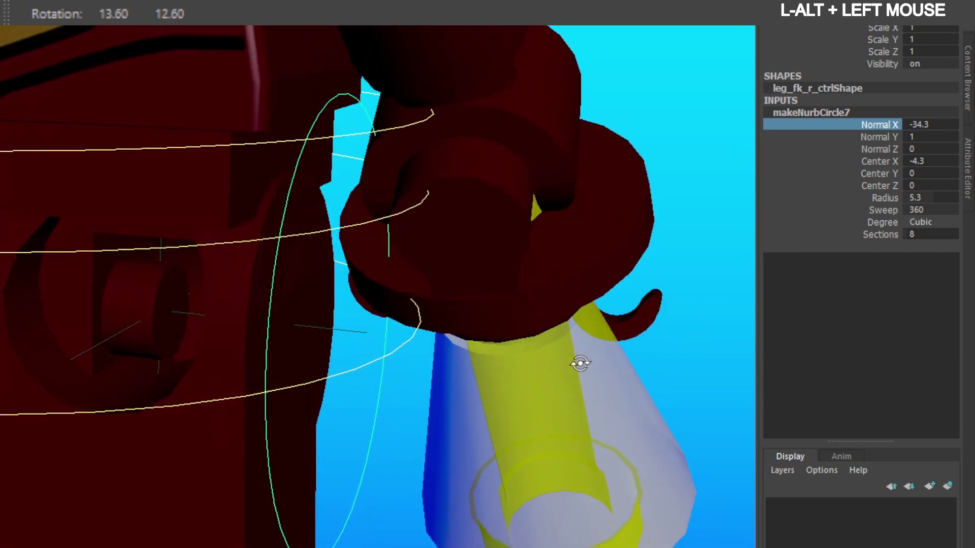
Set the radius of the leg_fk_r_ctrl circle to 5
left_click(914, 197)
key("BackSpace")
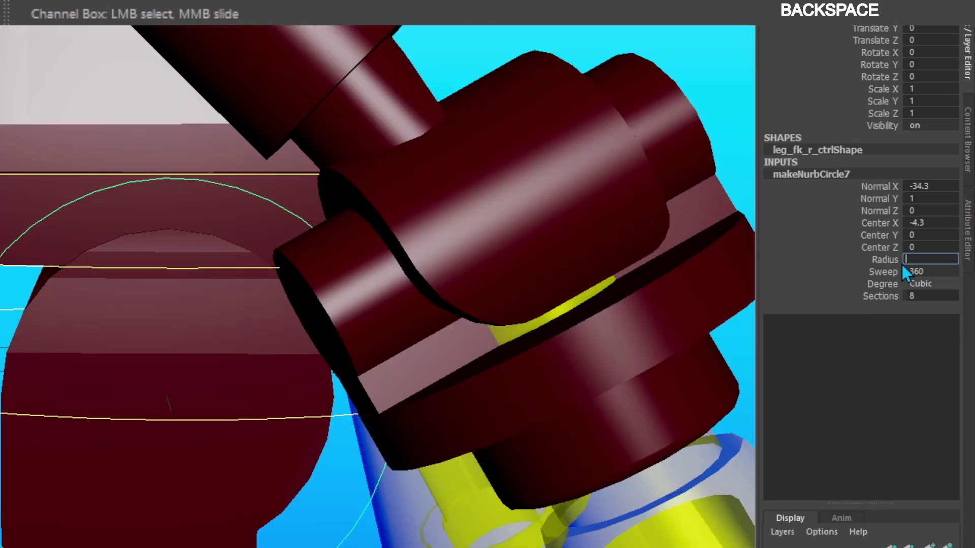
type("5")
key("Return")
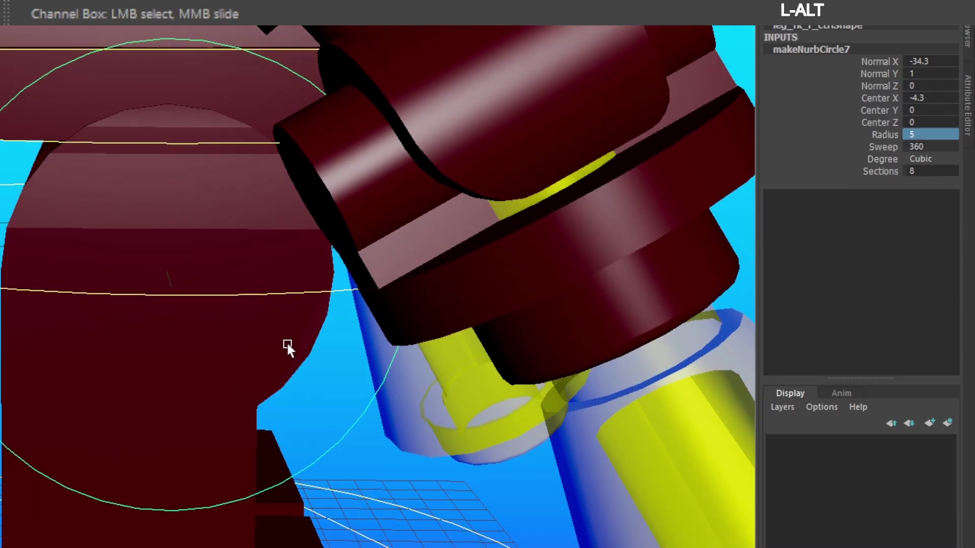
Enable drawing overrides on leg_fk_r_ctrlShape and set its index color to red
left_click_drag(288, 344, 423, 344, "alt")
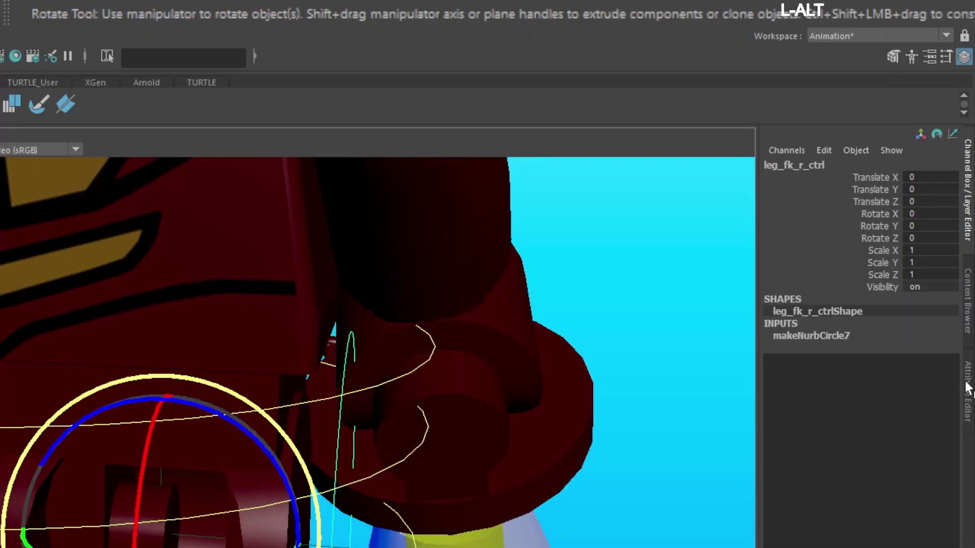
left_click(968, 389)
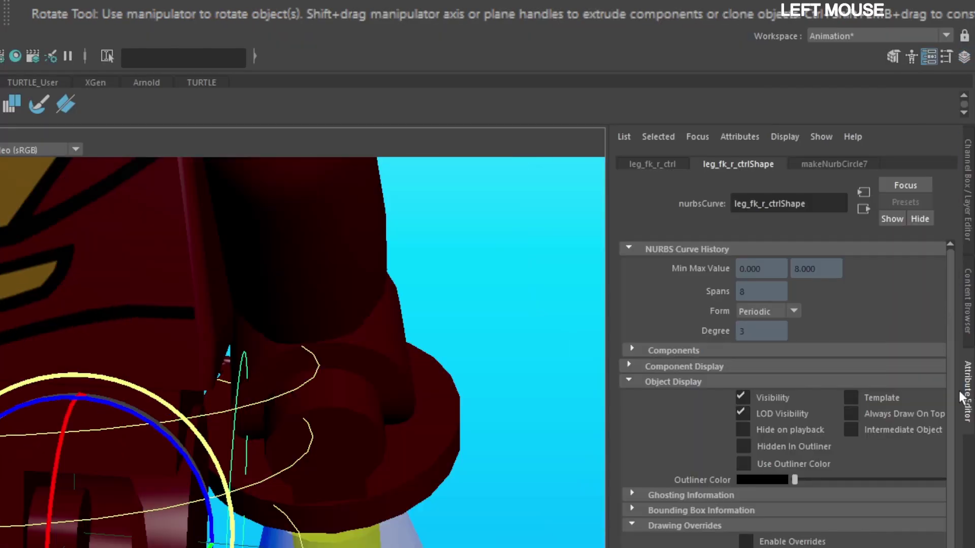
left_click(747, 379)
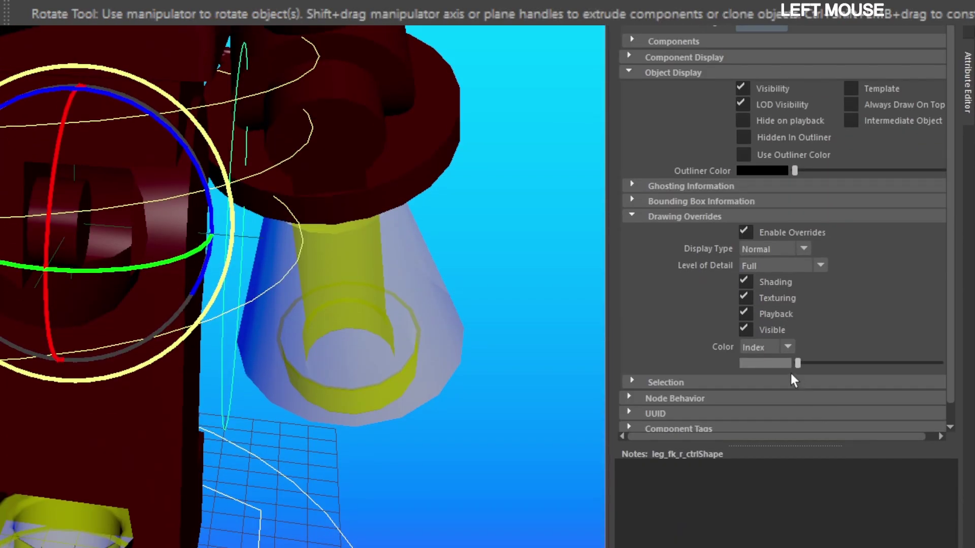
left_click_drag(861, 360, 857, 358)
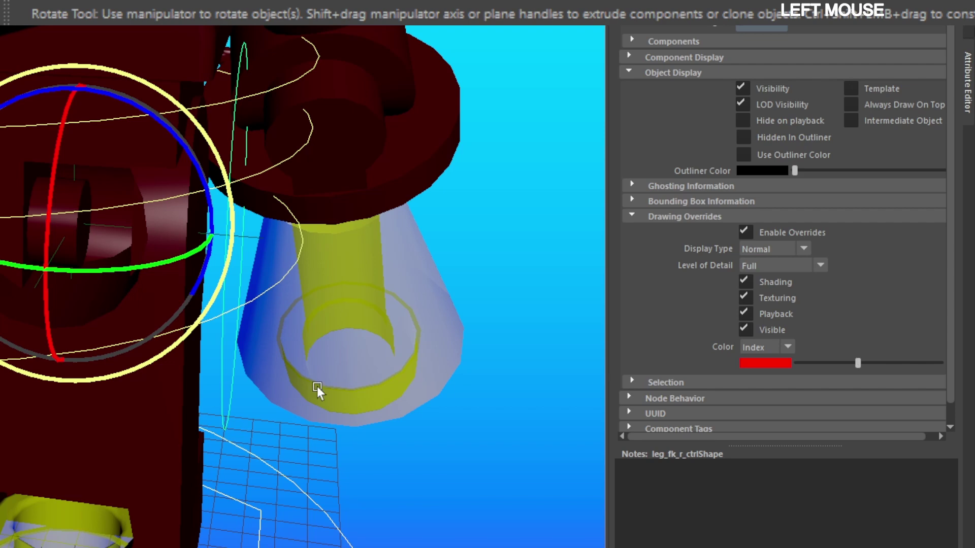
Duplicate the shoulder locator locAlign_partFBXASC046221 and turn on snapping to points
left_click_drag(556, 322, 606, 325, "alt")
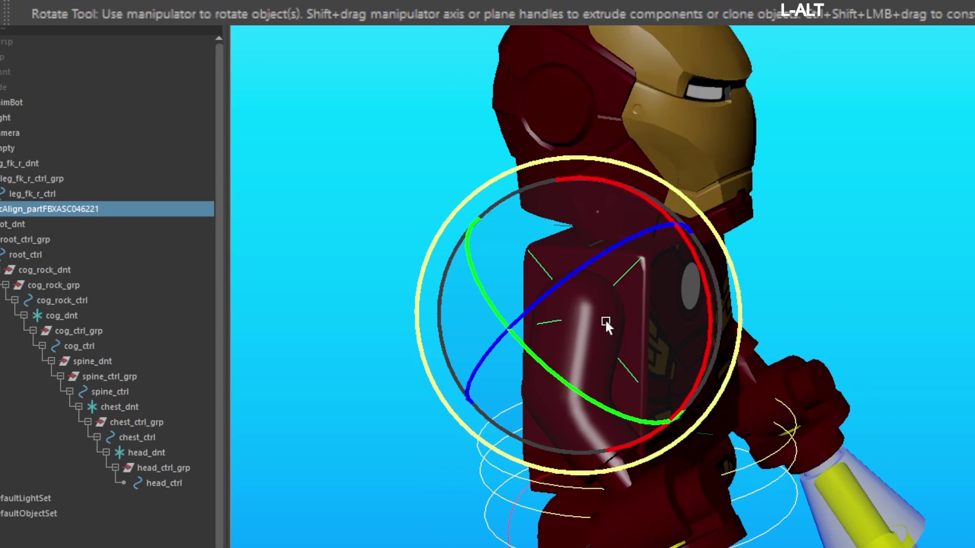
key("ctrl+d")
middle_click_drag(642, 354, 564, 397, "alt")
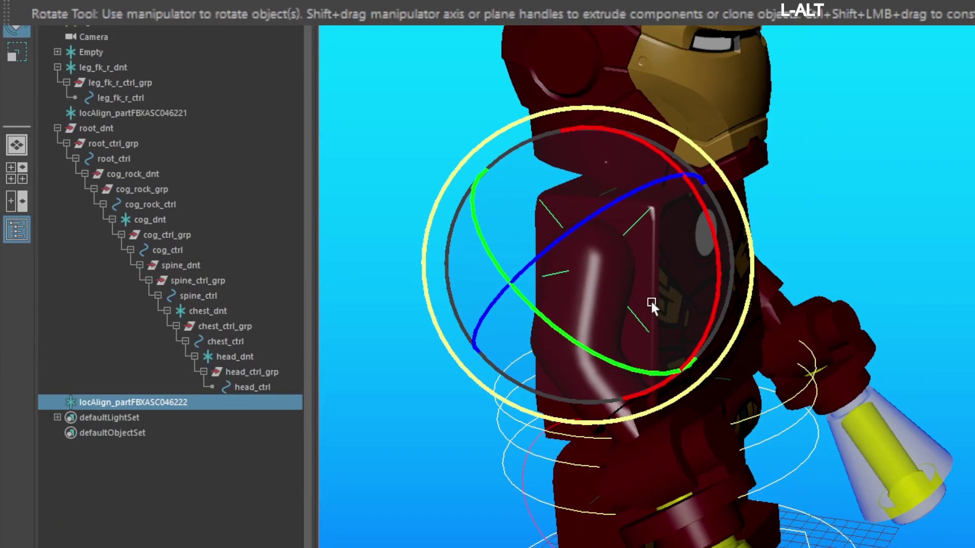
left_click(563, 57)
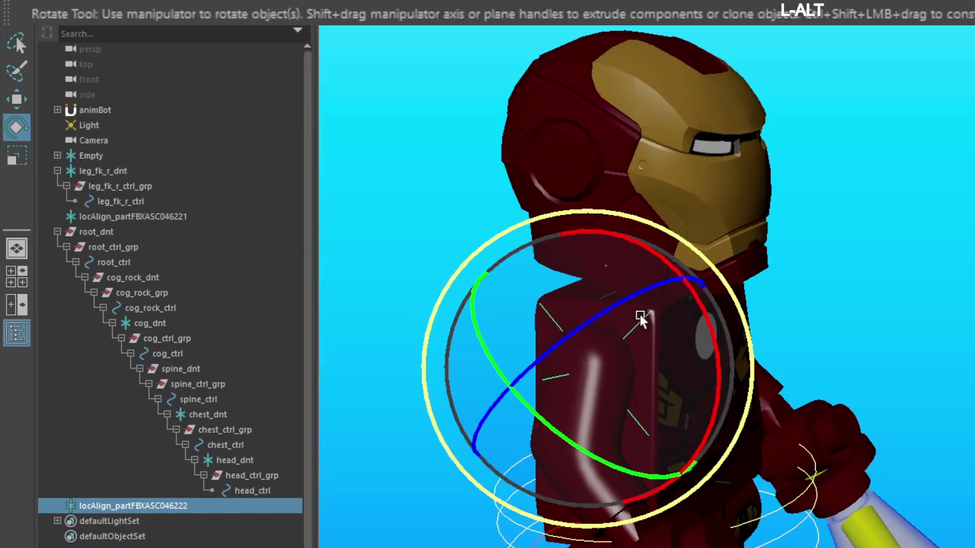
middle_click_drag(642, 454, 652, 392, "alt")
Isolate the duplicated locator and the right hand mesh in the viewport, with wireframe displayed over the shading
left_click(170, 507)
left_click(650, 373, "shift")
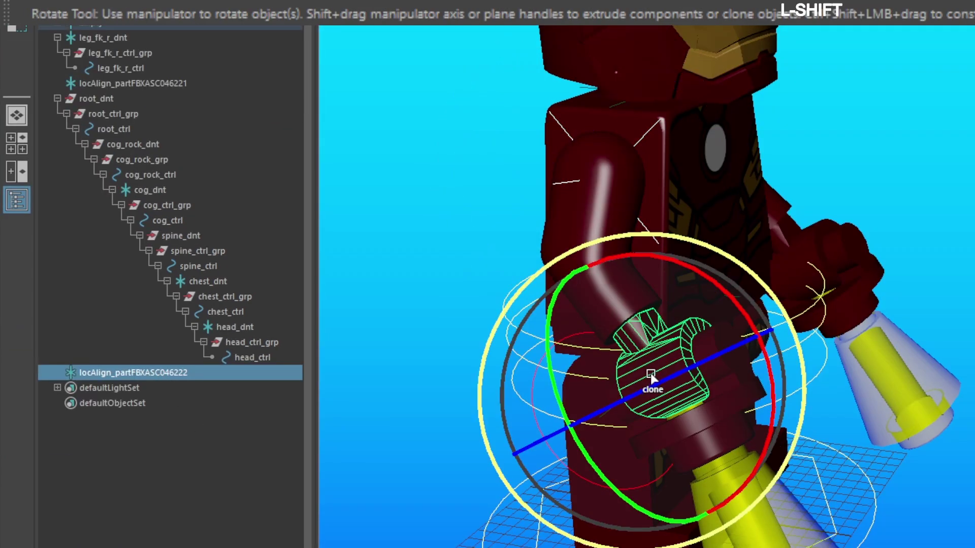
left_click(721, 147)
left_click_drag(627, 360, 667, 400)
left_click_drag(667, 400, 568, 249, "alt")
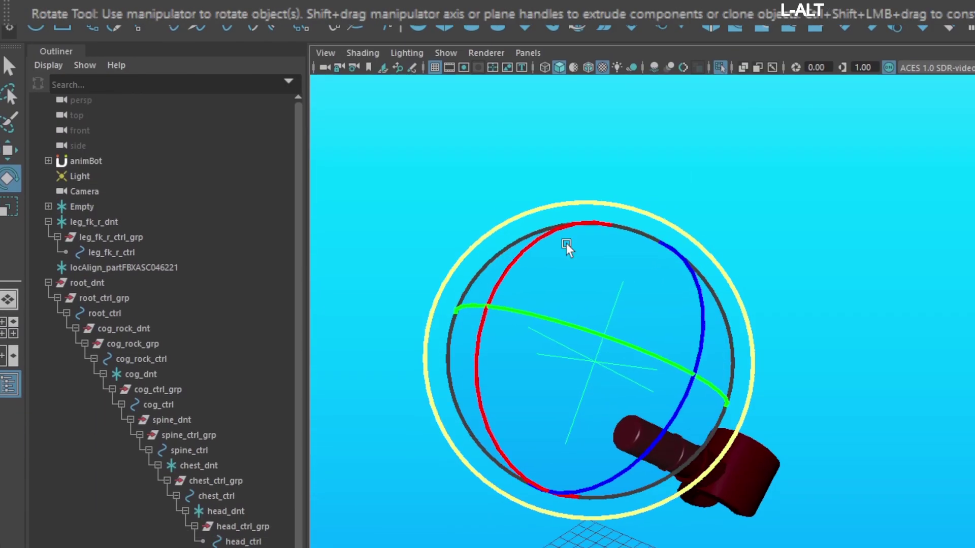
left_click(587, 126)
mouse_move(726, 330)
left_mouse_down("alt")
mouse_move(638, 380)
mouse_move(619, 281)
left_mouse_up("alt")
right_click_drag(619, 282, 653, 287, "alt")
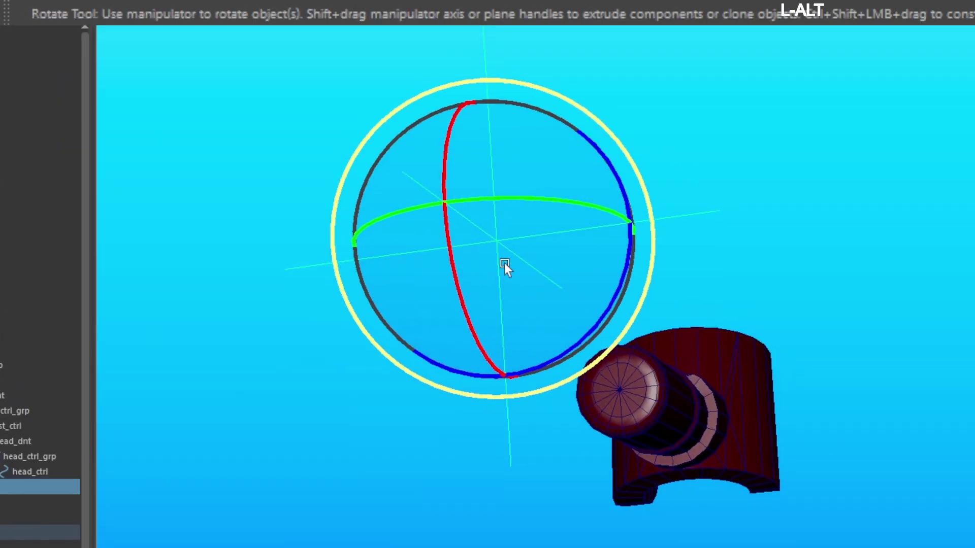
Move the duplicated locator to the center point of the hand's round wrist peg with point snapping
key("w")
left_click_drag(497, 239, 620, 390)
left_click_drag(619, 368, 547, 399, "alt")
Select the locator locAlign_partFBXASC046221 at the right arm, duplicate it, and activate point snapping
left_click(57, 212)
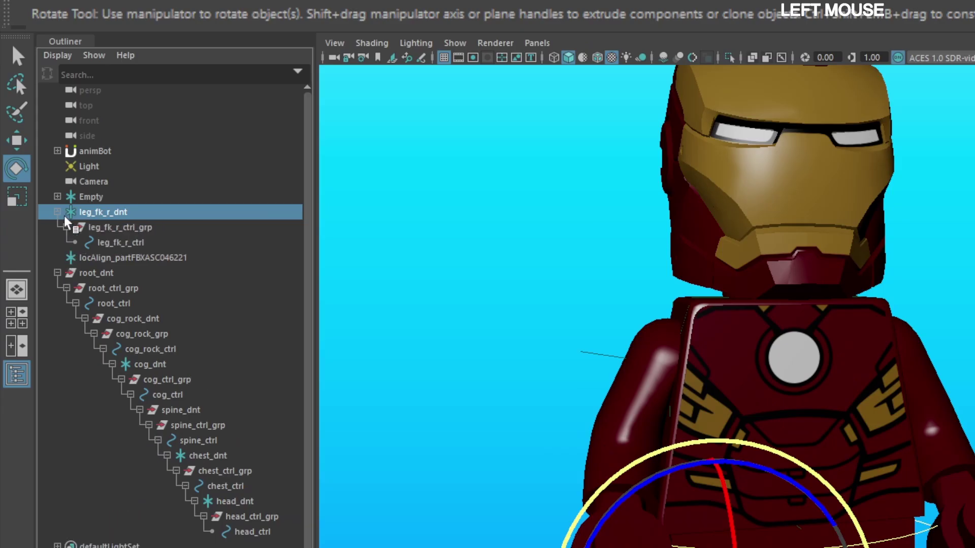
left_click(111, 257)
left_click_drag(909, 459, 694, 368, "alt")
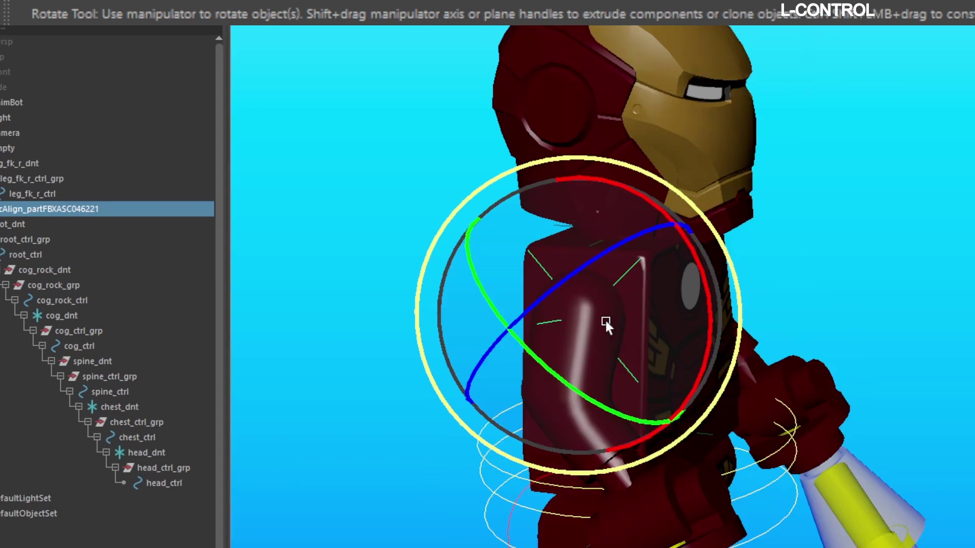
key("ctrl+d")
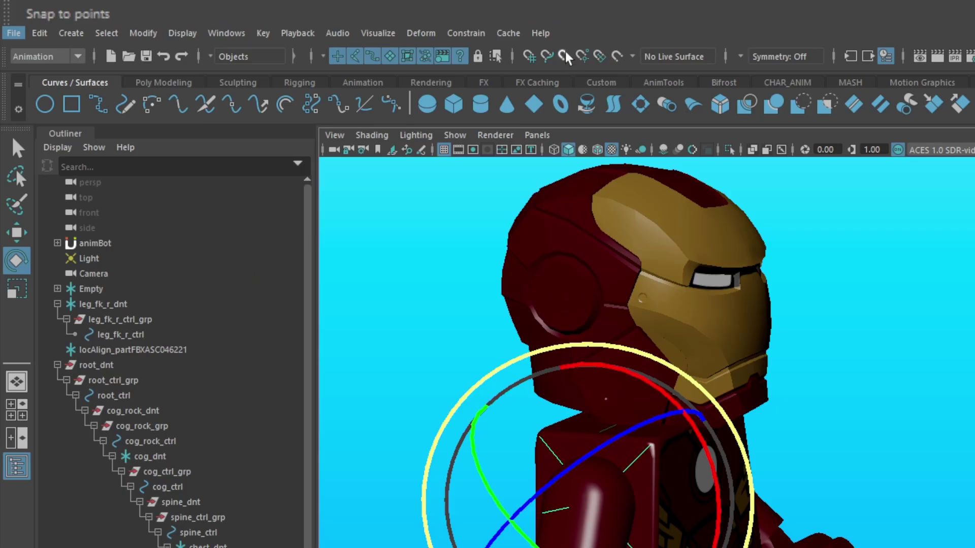
left_click(565, 54)
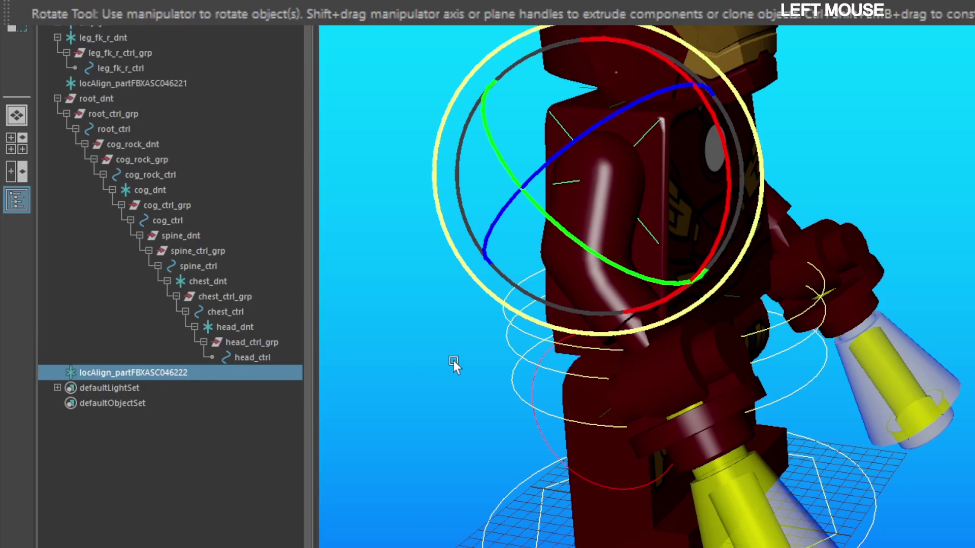
Isolate the duplicated locator together with the right hand mesh in the viewport and display the wireframe over the shading
left_click(651, 371, "shift")
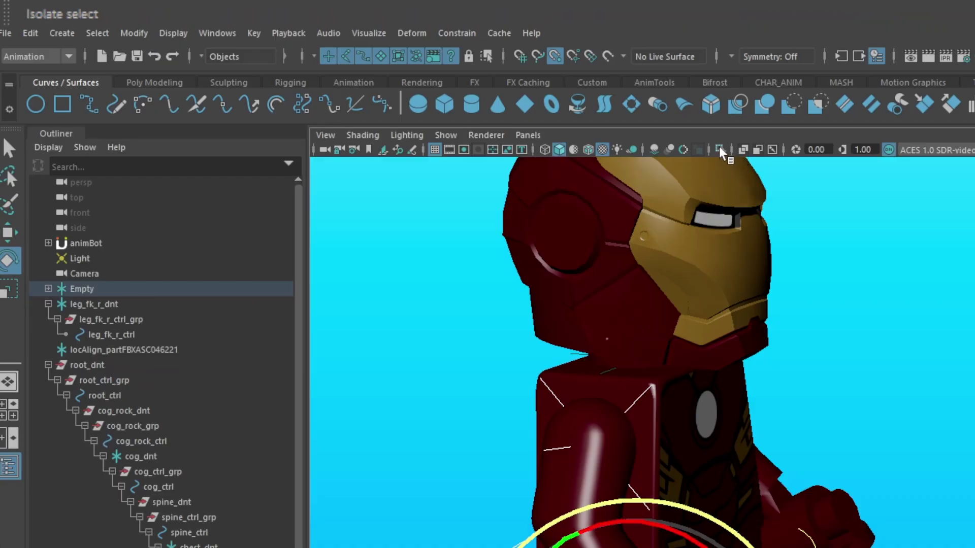
left_click(719, 147)
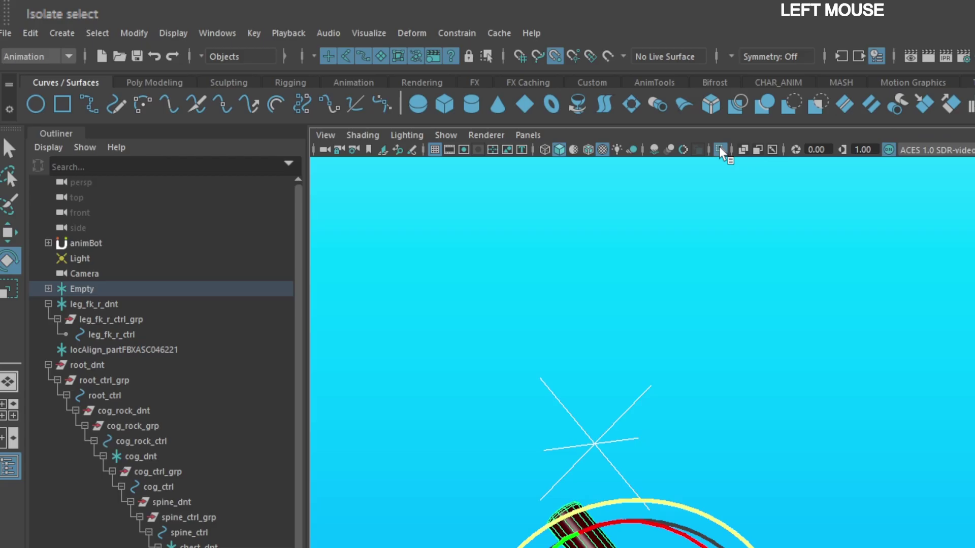
left_click_drag(627, 383, 666, 405)
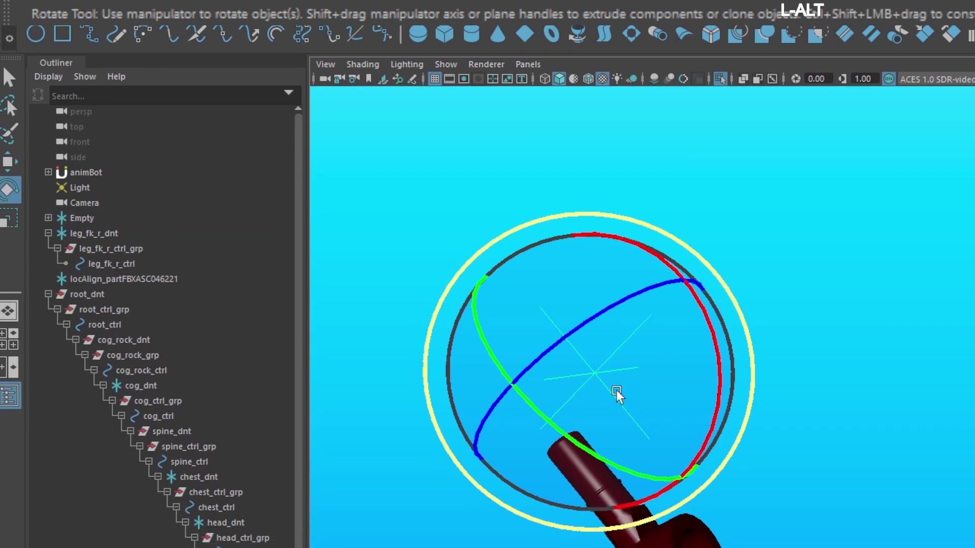
left_click_drag(617, 441, 711, 436, "alt")
left_click(587, 149)
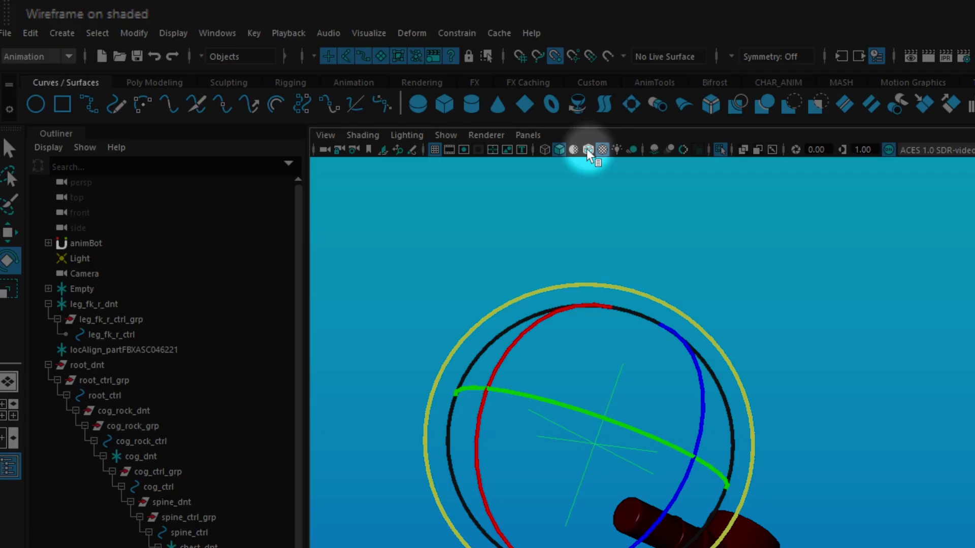
left_click(587, 149)
Snap the locator to the center of the wrist peg's end, slide it along the peg into the wrist, and exit isolation
mouse_move(599, 529)
left_mouse_down("alt")
mouse_move(627, 536)
mouse_move(718, 413)
left_mouse_up("alt")
scroll(717, 412, "up", 5)
key("w")
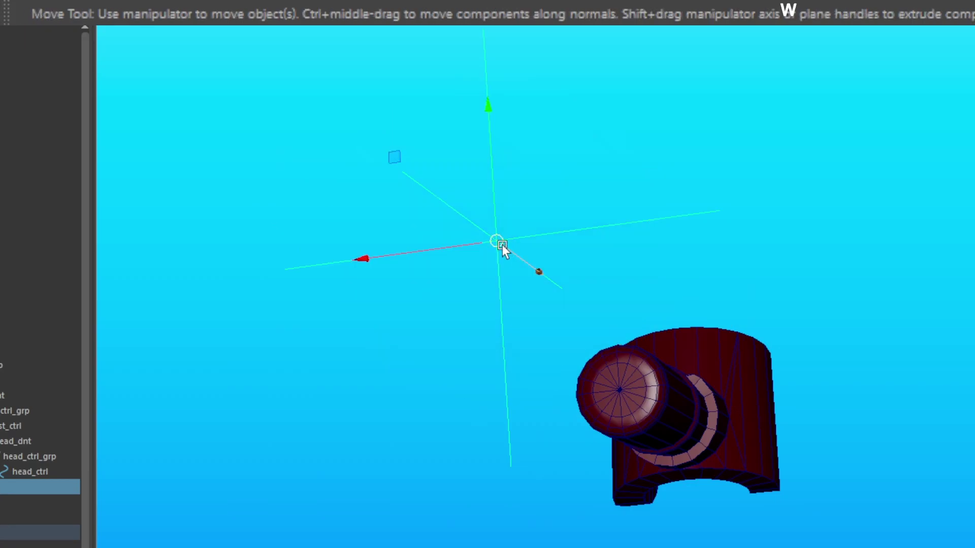
left_click_drag(501, 244, 677, 398)
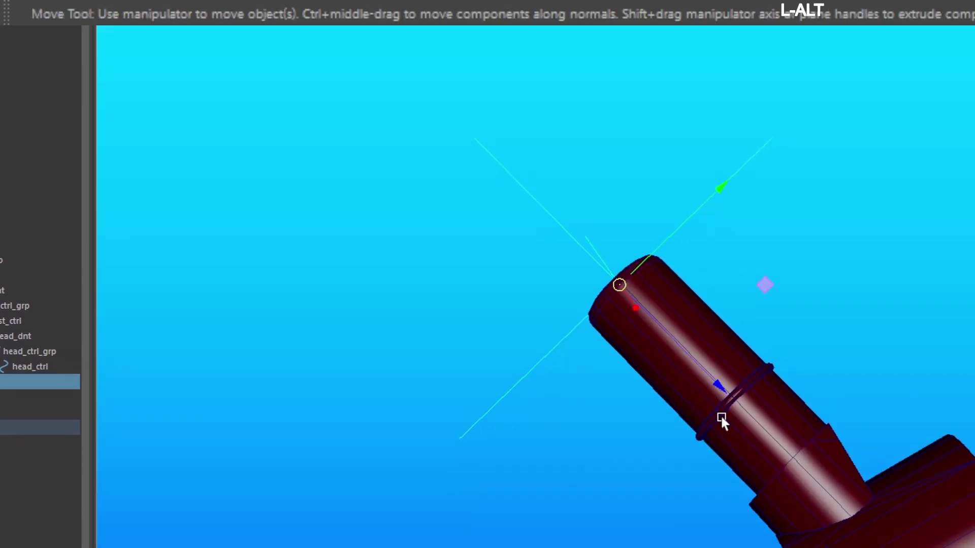
left_click_drag(721, 376, 800, 457)
left_click_drag(825, 370, 731, 282, "alt")
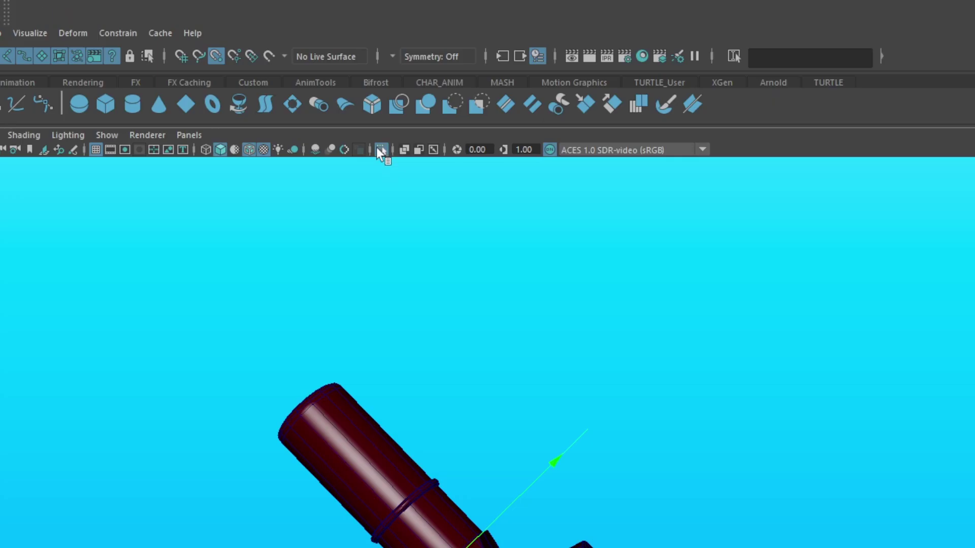
left_click(380, 149)
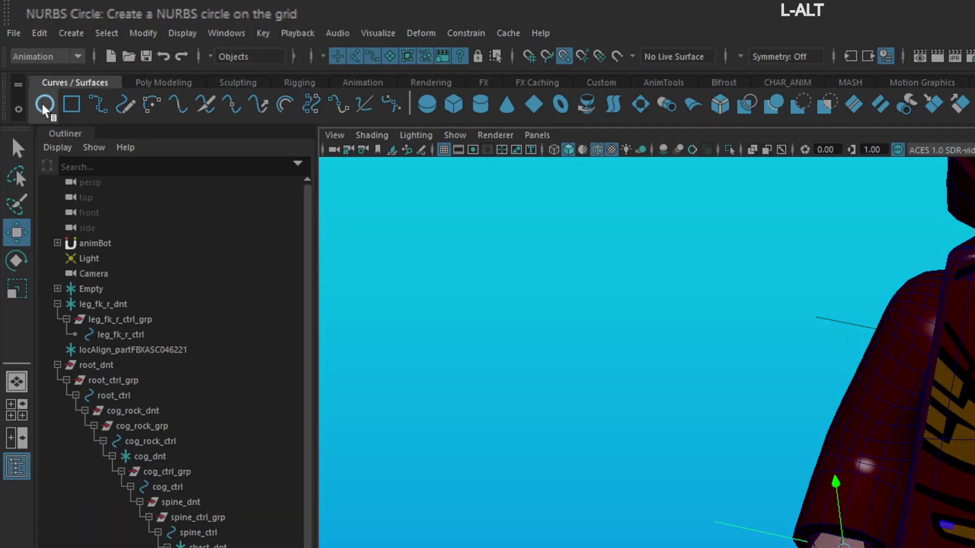
Create a NURBS circle and parent it under the shoulder locator locAlign_partFBXASC046221, with the other hierarchies collapsed
left_click(44, 107)
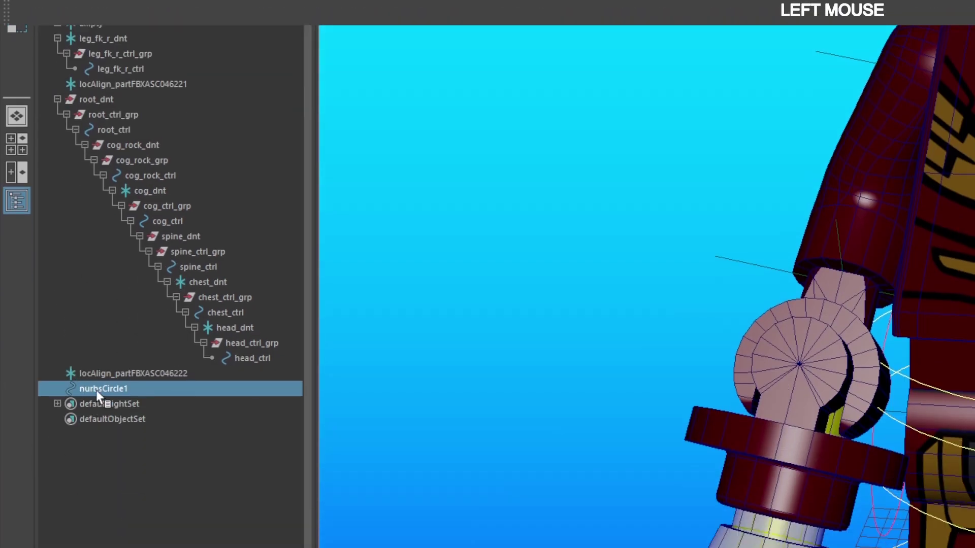
left_click(96, 391)
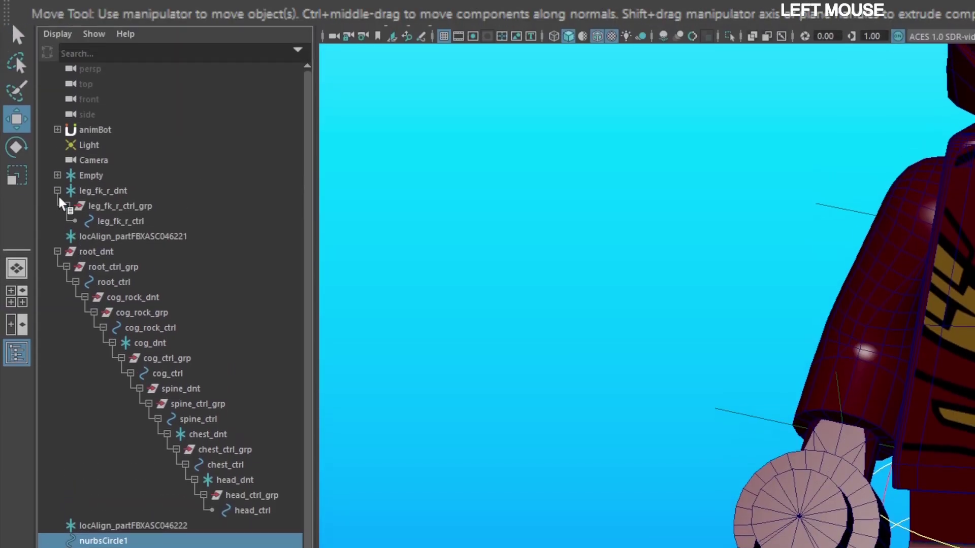
left_click(57, 161)
left_click(58, 232)
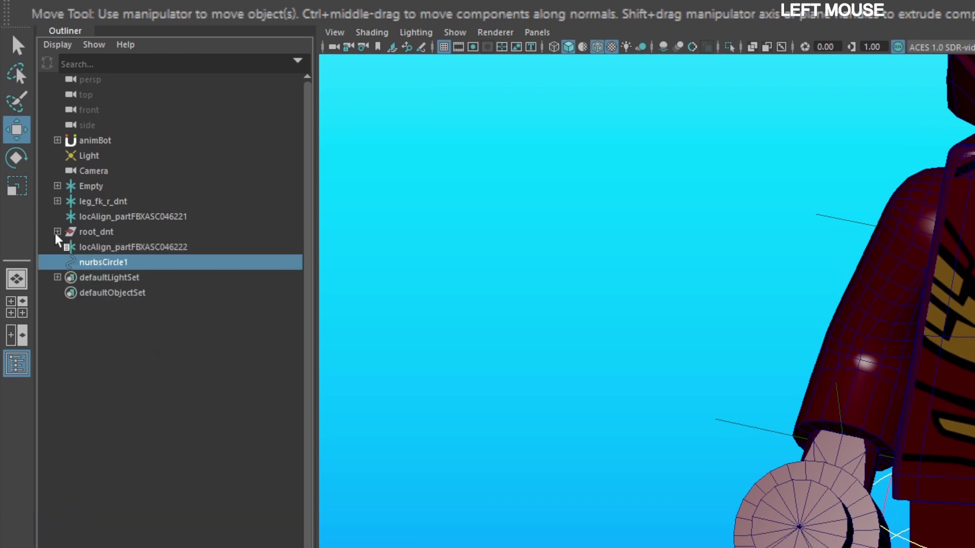
middle_click_drag(98, 276, 101, 218)
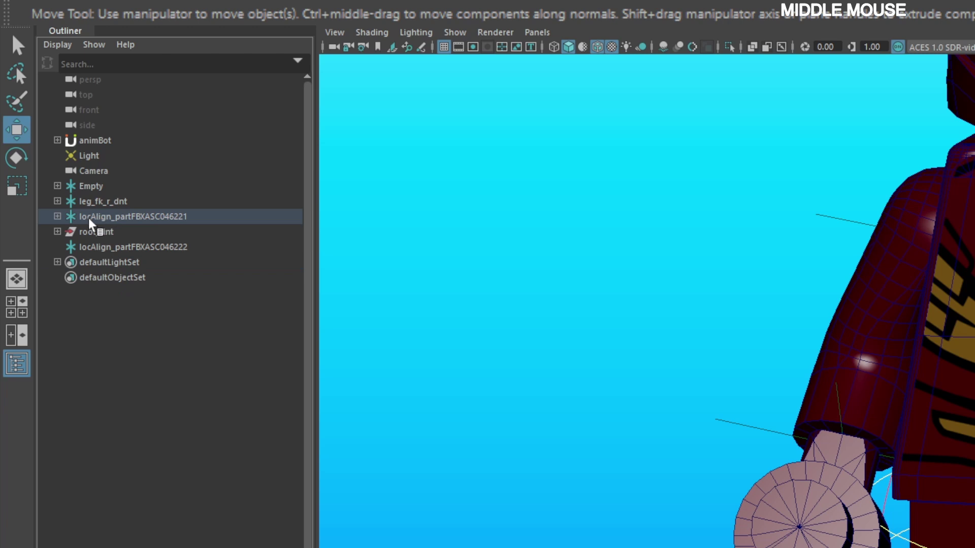
left_click(57, 216)
Rename the new circle arm_r_fk_ctrl and zero out its translation and rotation so it sits on the shoulder locator
double_click(108, 234)
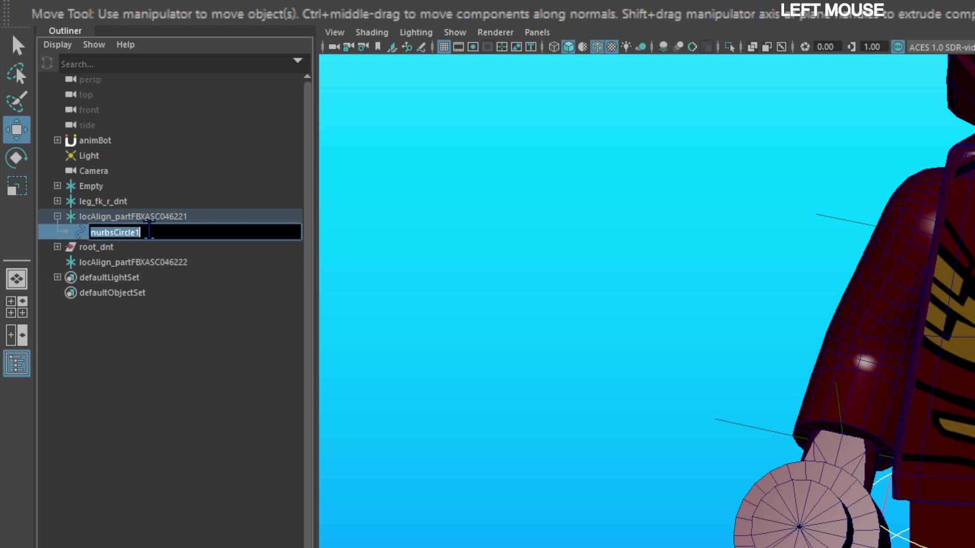
type("arm r fk")
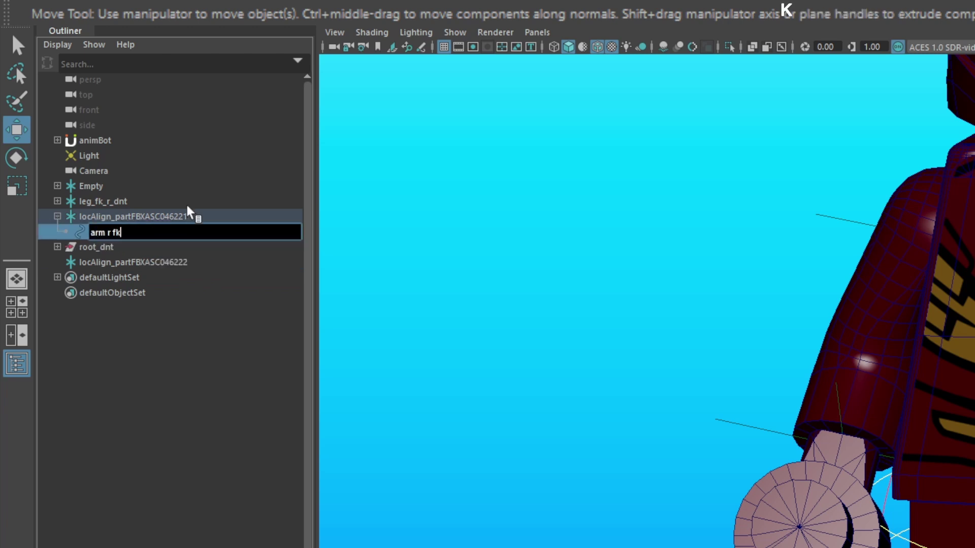
type(" ctrl")
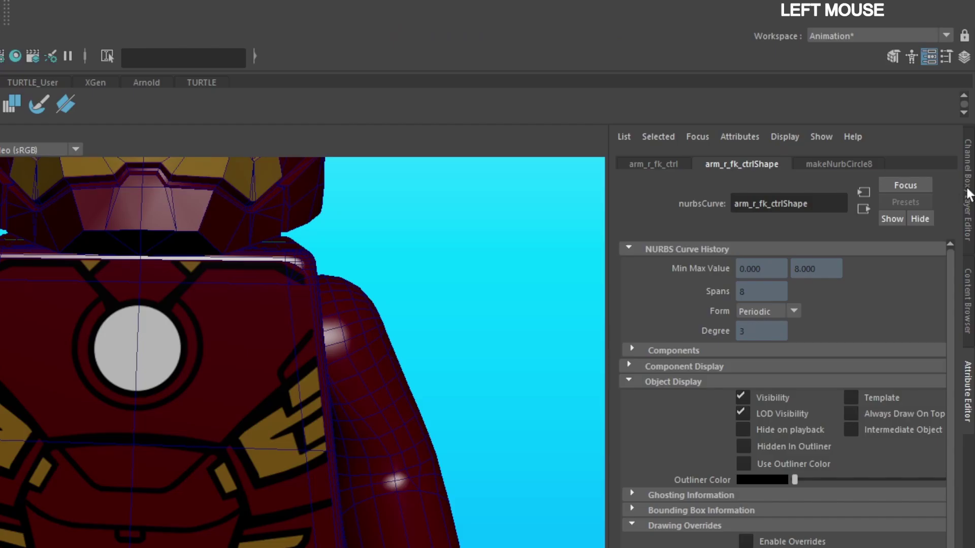
left_click(968, 194)
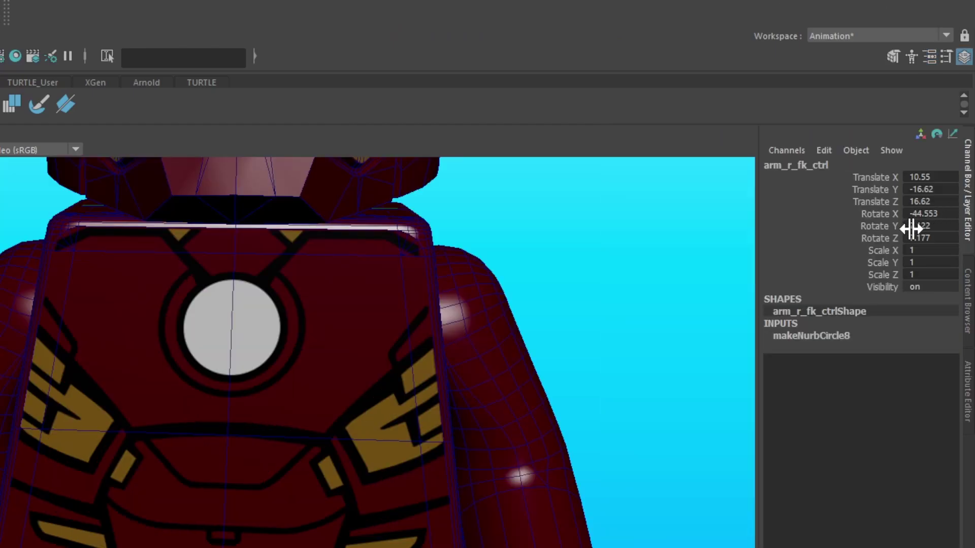
key("g")
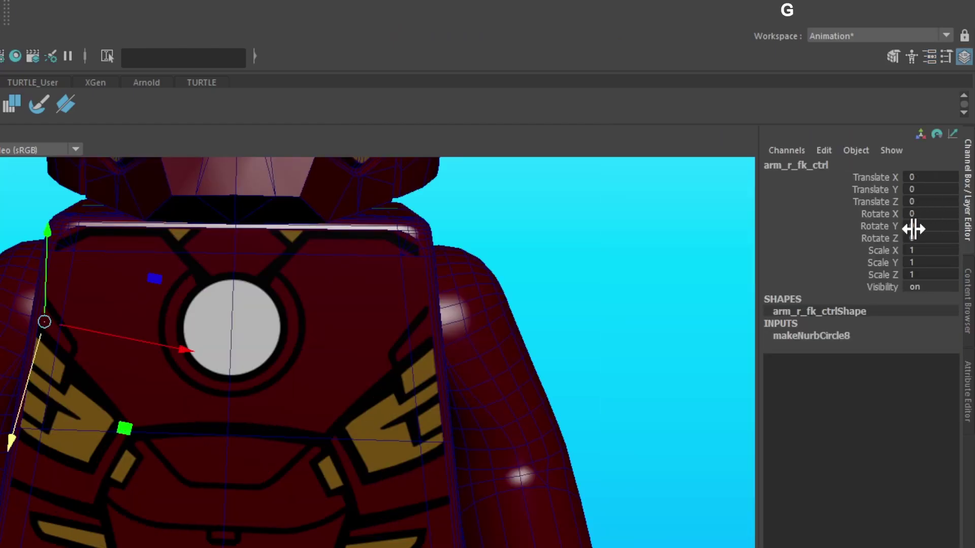
Set the arm control circle's radius to 4.4 and offset its Center X to -3.2, outside the shoulder
left_click(830, 336)
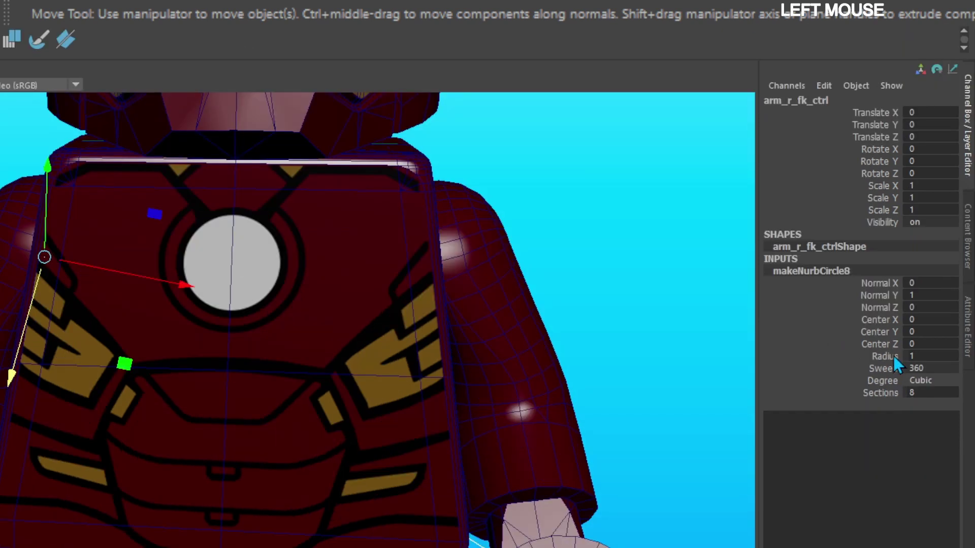
left_click(894, 356)
middle_click_drag(579, 339, 600, 348)
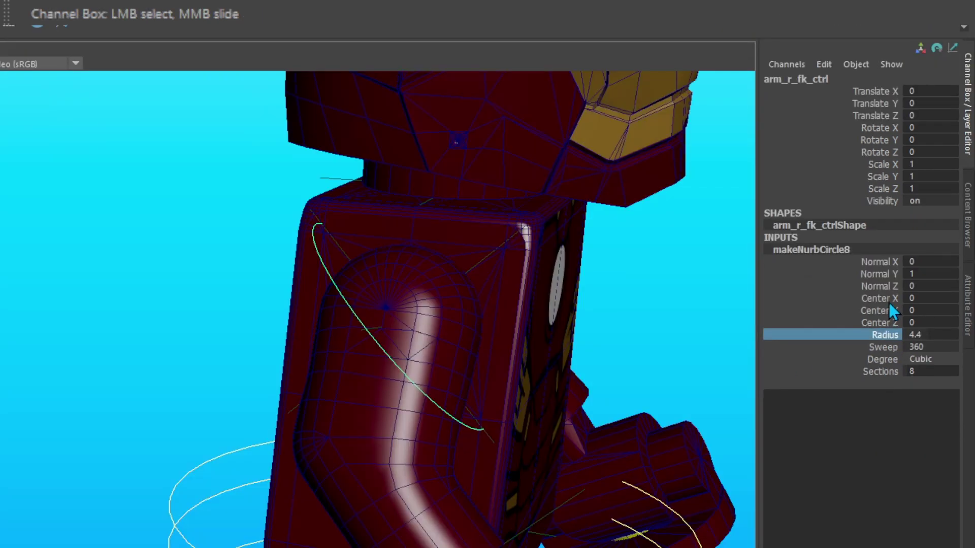
left_click(889, 300)
left_click_drag(584, 320, 458, 322, "alt")
mouse_move(459, 327)
middle_mouse_down()
mouse_move(481, 330)
mouse_move(435, 330)
mouse_move(448, 336)
middle_mouse_up()
Try turning the arm circle to face sideways with Normal Y at 0 and Normal X at -128.612
left_click(886, 263)
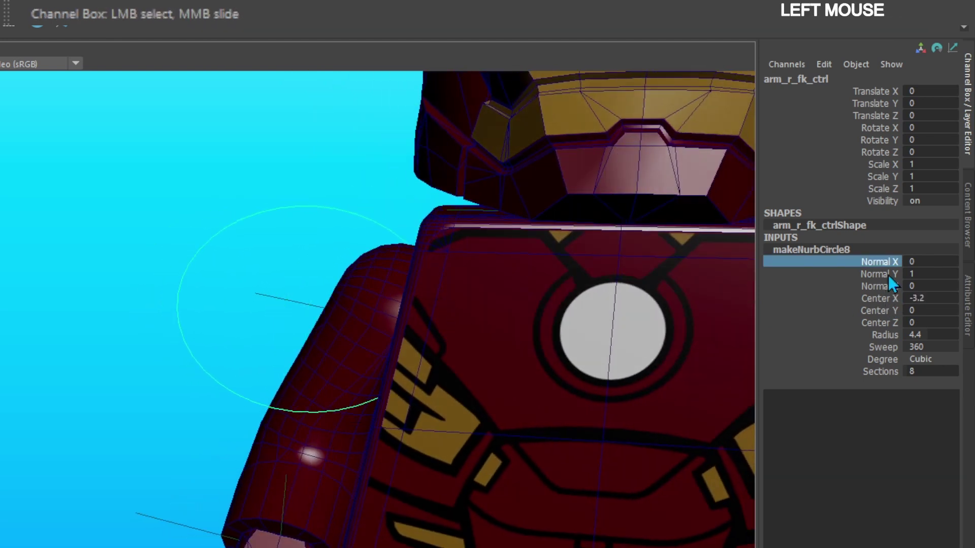
left_click(918, 273)
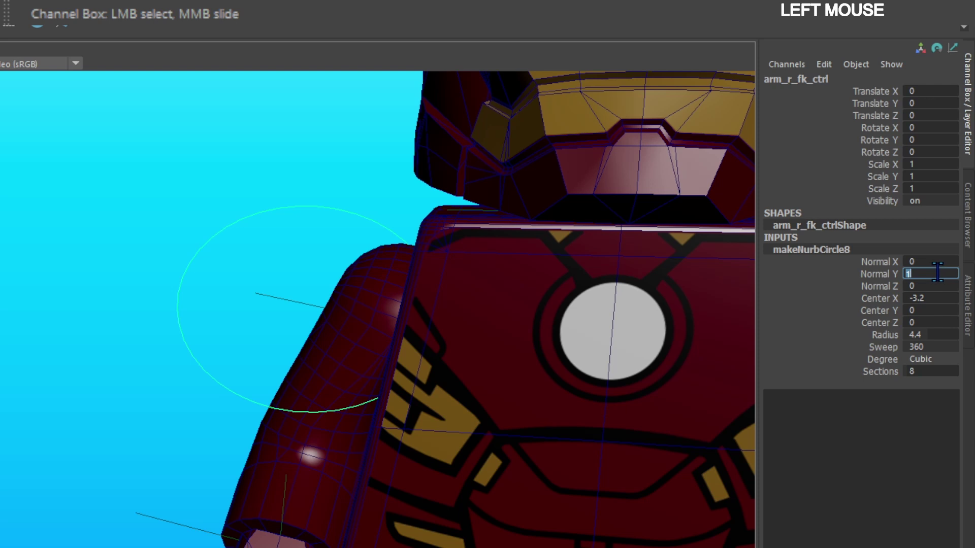
type("0")
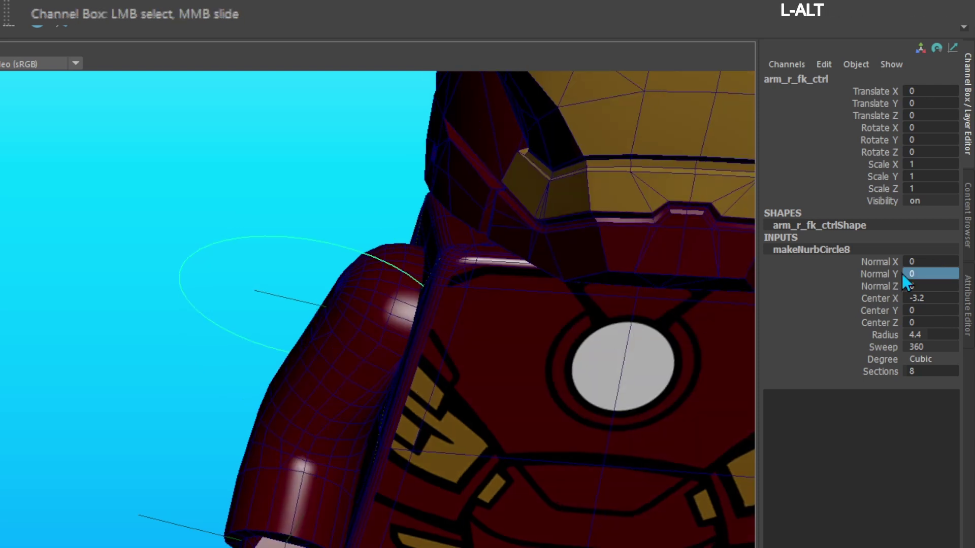
left_click(888, 260)
middle_click_drag(516, 328, 540, 333)
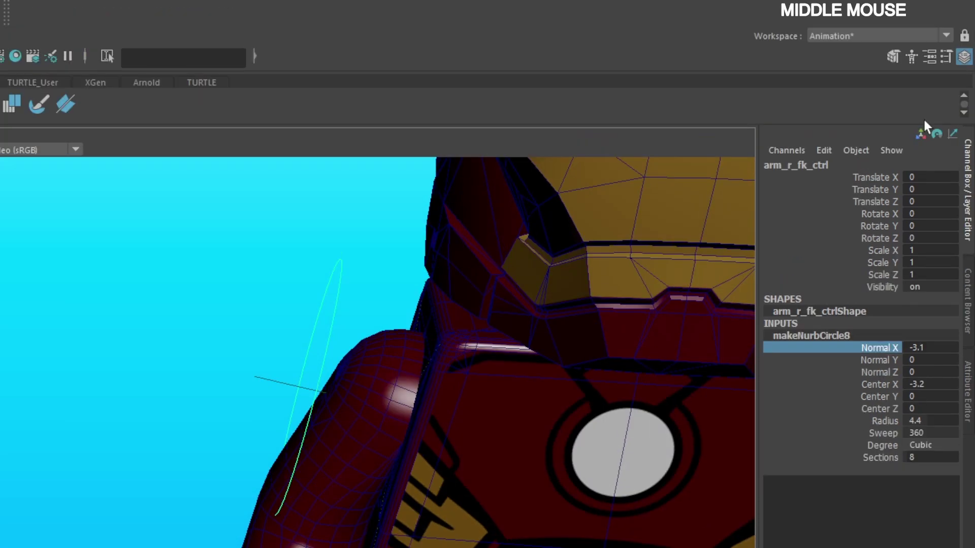
left_click(939, 50)
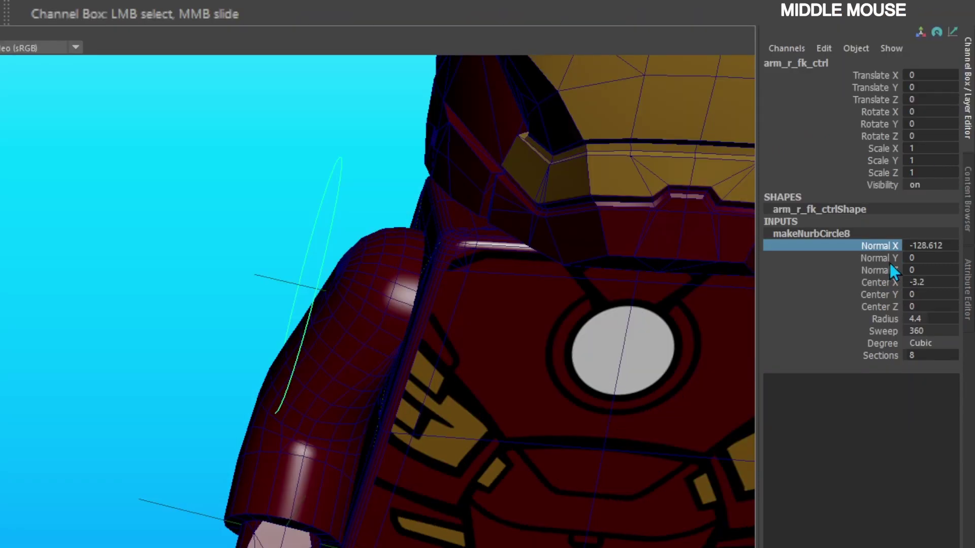
Try reorienting the arm circle with Normal Y at 32 and Normal X at 0
left_click(890, 263)
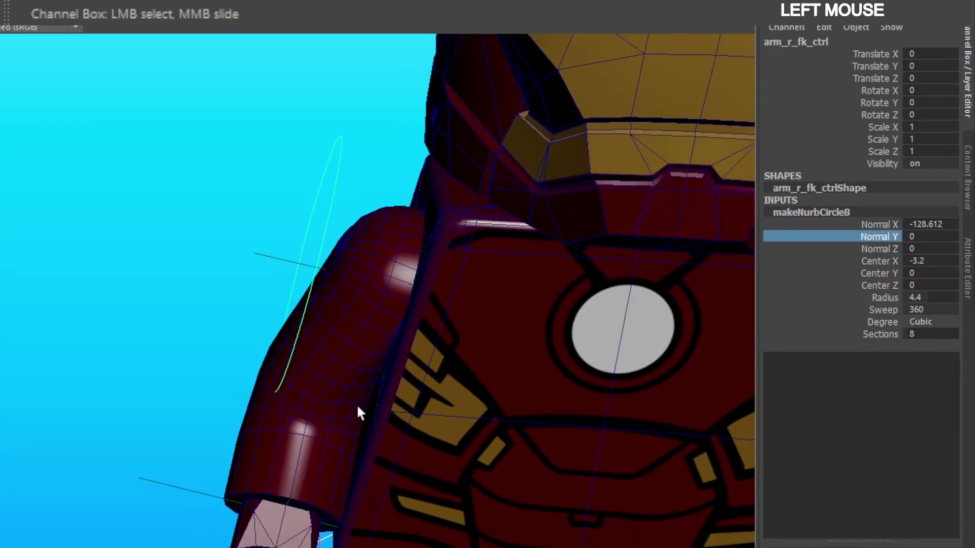
middle_click_drag(357, 403, 565, 400)
key("g")
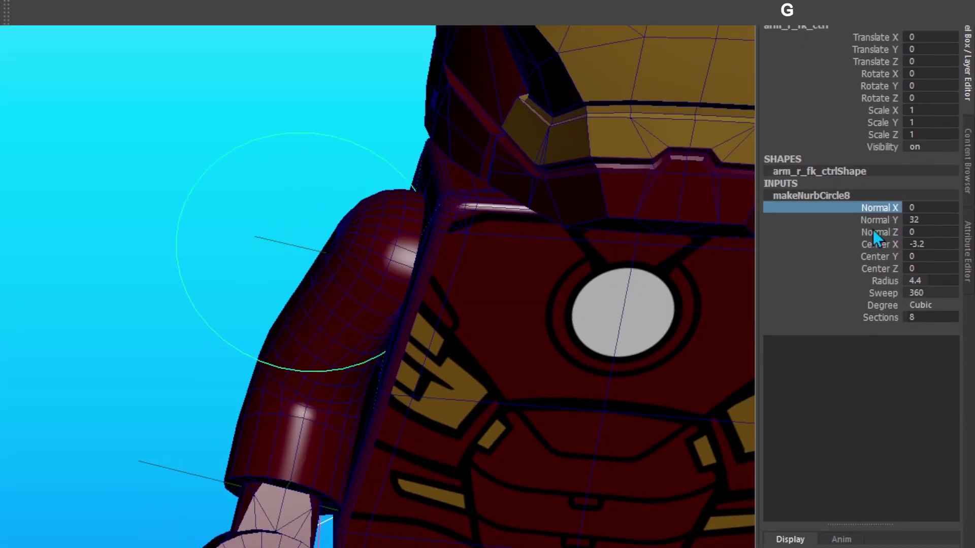
Tilt the arm circle to follow the shoulder's slope by adjusting its normals, with Normal Z at 1, and set its radius to 5
left_click(879, 216)
middle_click_drag(578, 332, 596, 332)
left_click_drag(596, 332, 714, 333, "alt")
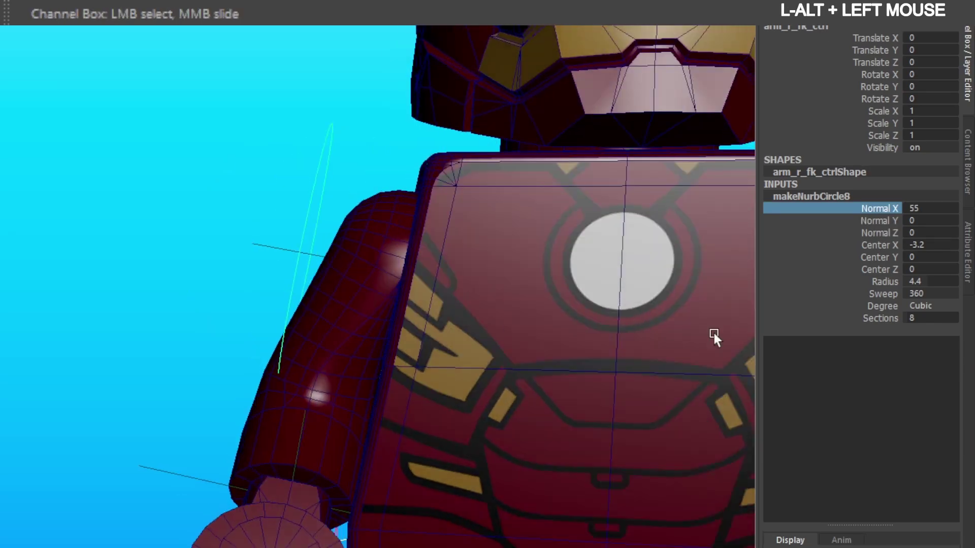
left_click(925, 281)
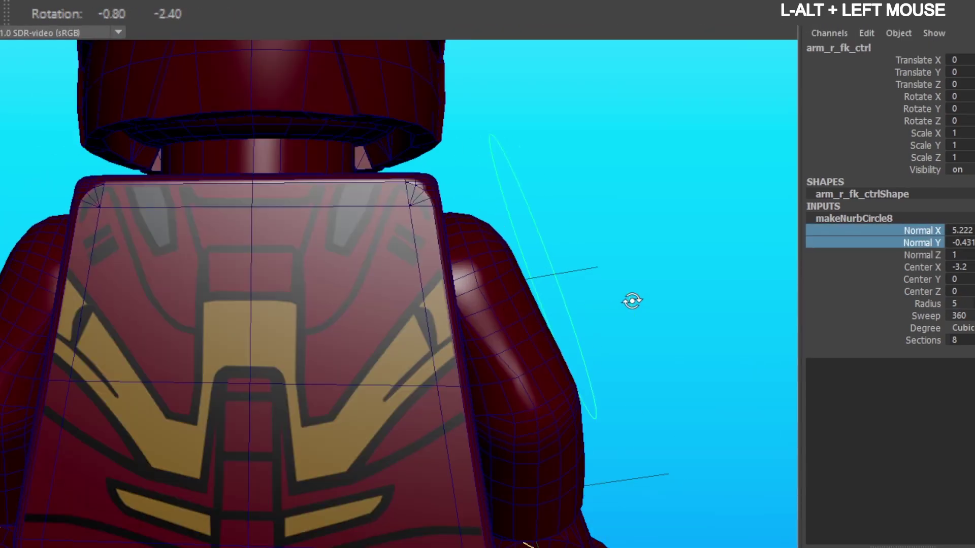
left_click_drag(632, 301, 508, 325, "alt")
middle_click_drag(508, 325, 426, 342)
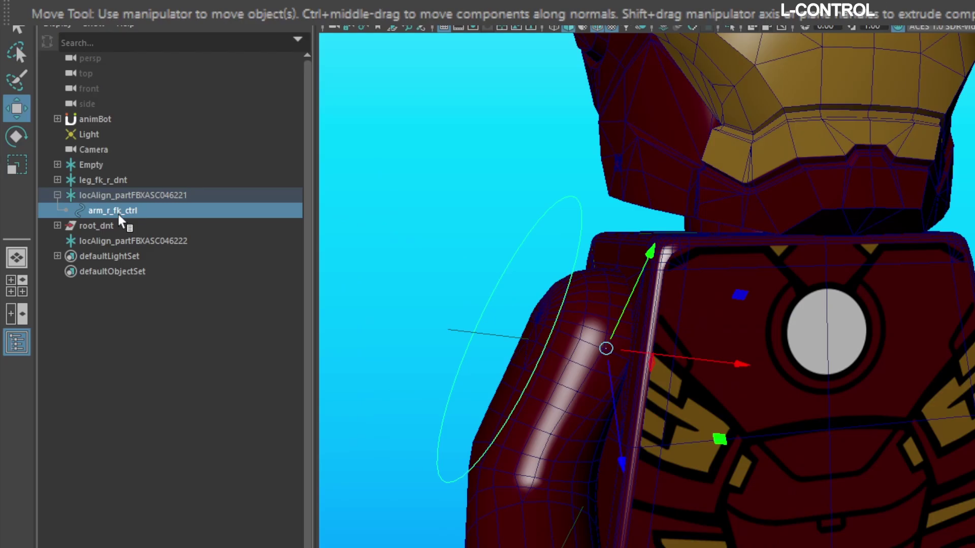
Group arm_r_fk_ctrl under the shoulder locator and name the group arm_r_fk_ctrl_grp
key("ctrl+g")
double_click(119, 226)
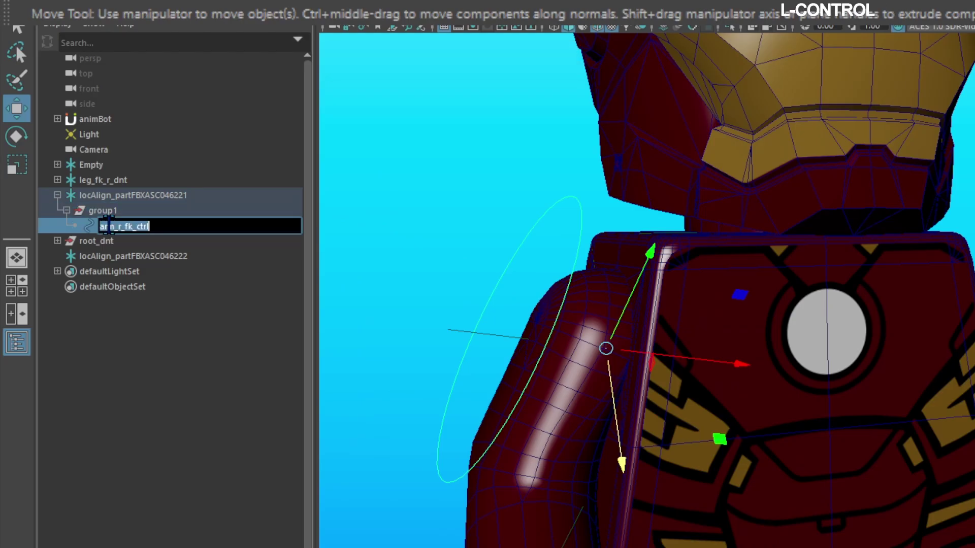
key("ctrl+c")
double_click(108, 213)
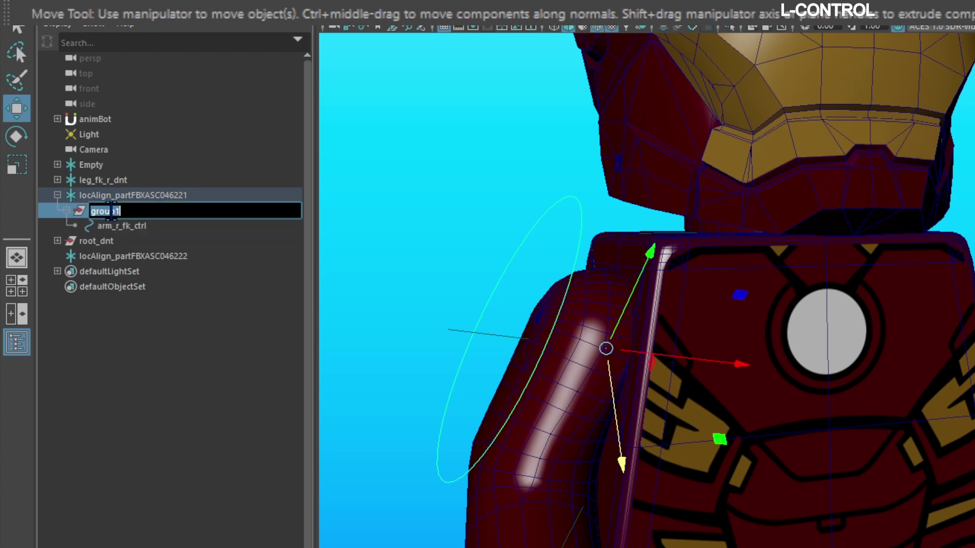
key("ctrl+v")
type("g")
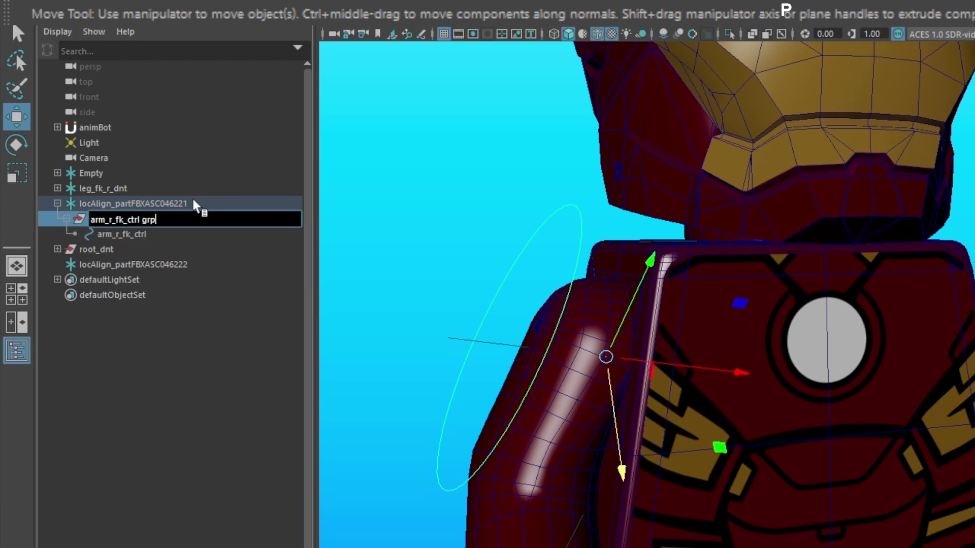
Rename the shoulder locator above the arm control group arm_r_fk_dnt, reusing the group's name as the base
key("ctrl+a")
key("ctrl+c")
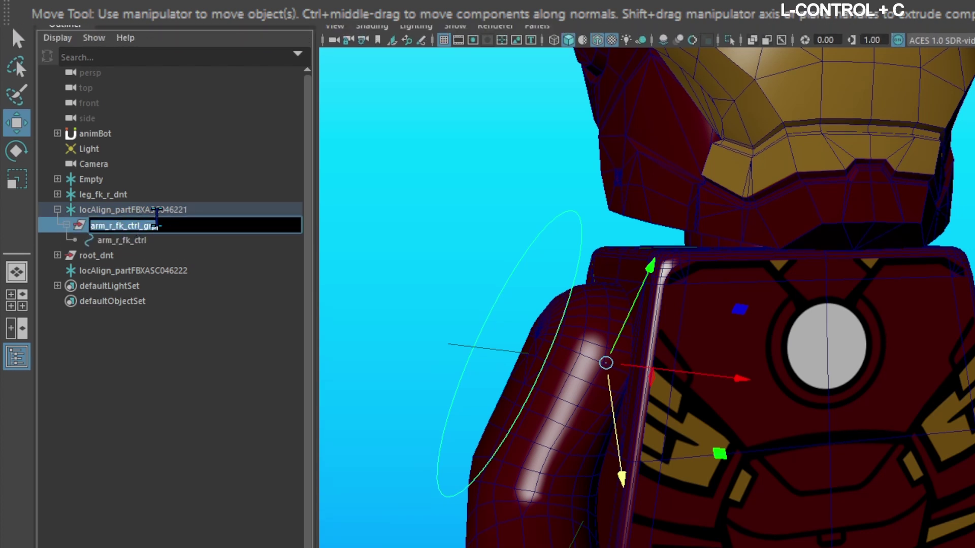
double_click(124, 210)
key("ctrl+v")
left_click_drag(207, 216, 121, 213)
key("BackSpace")
key("BackSpace")
type("d")
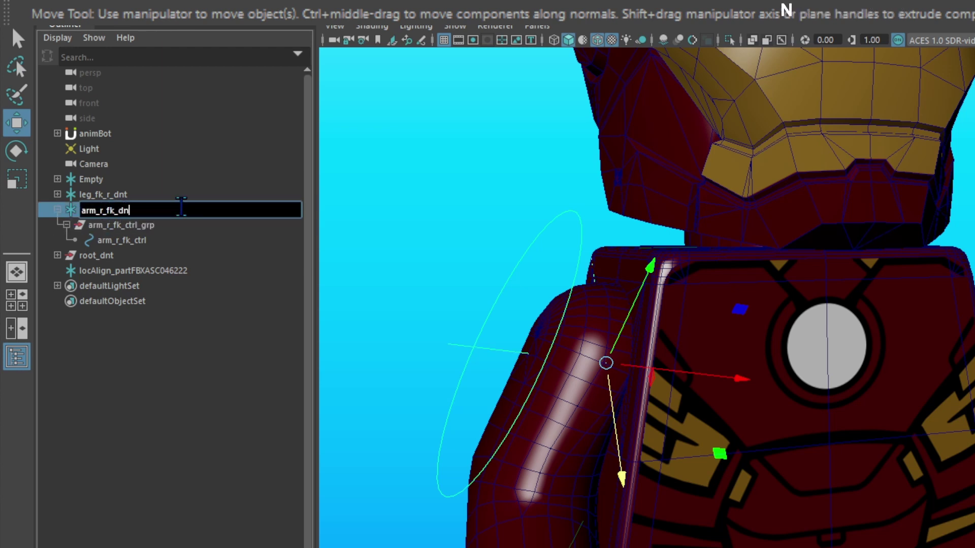
key("Return")
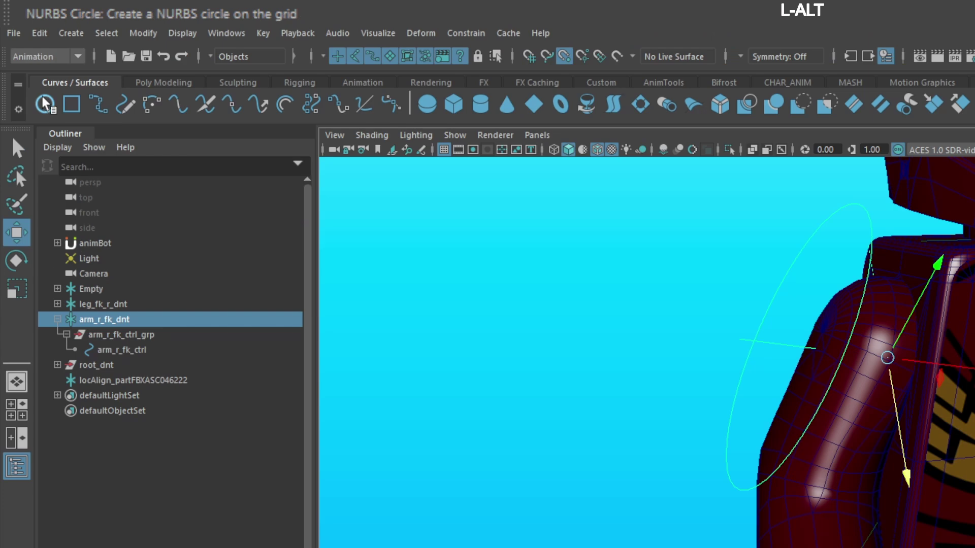
Create a NURBS circle and parent it under the hand locator locAlign_partFBXASC046222
left_click(45, 104)
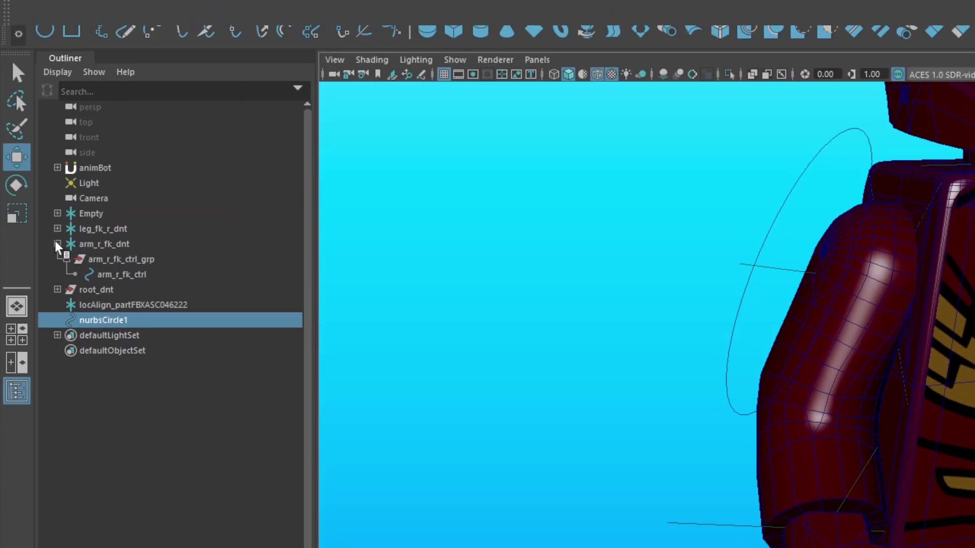
left_click(57, 319)
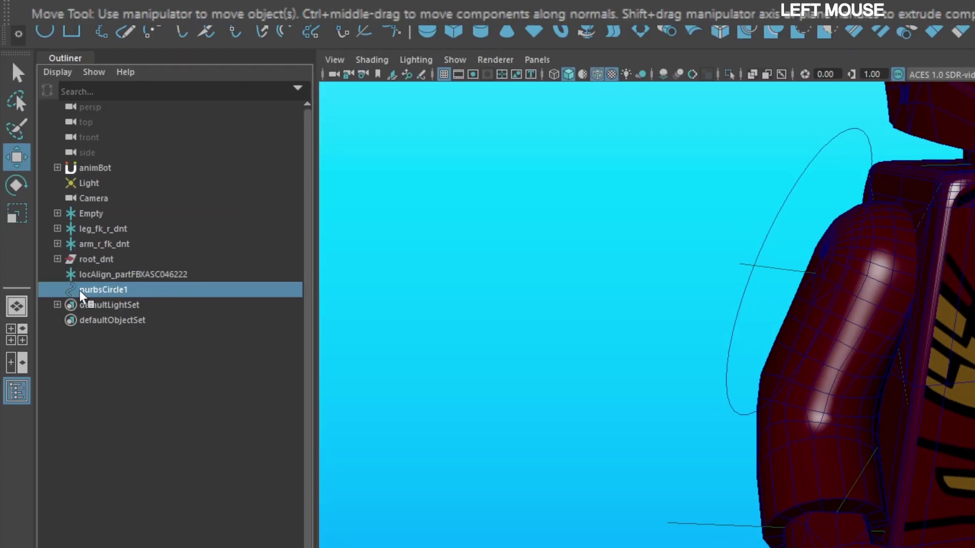
middle_click_drag(84, 293, 108, 280)
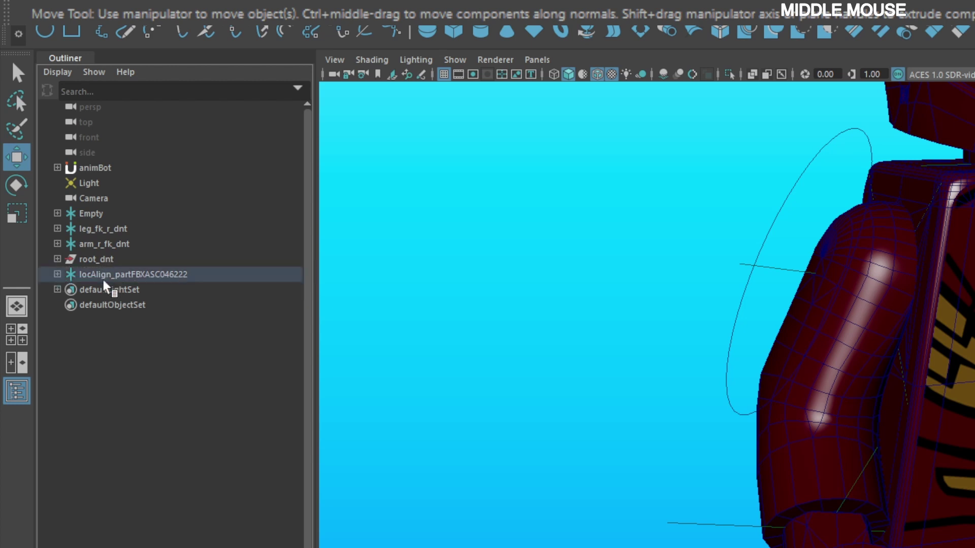
left_click(57, 275)
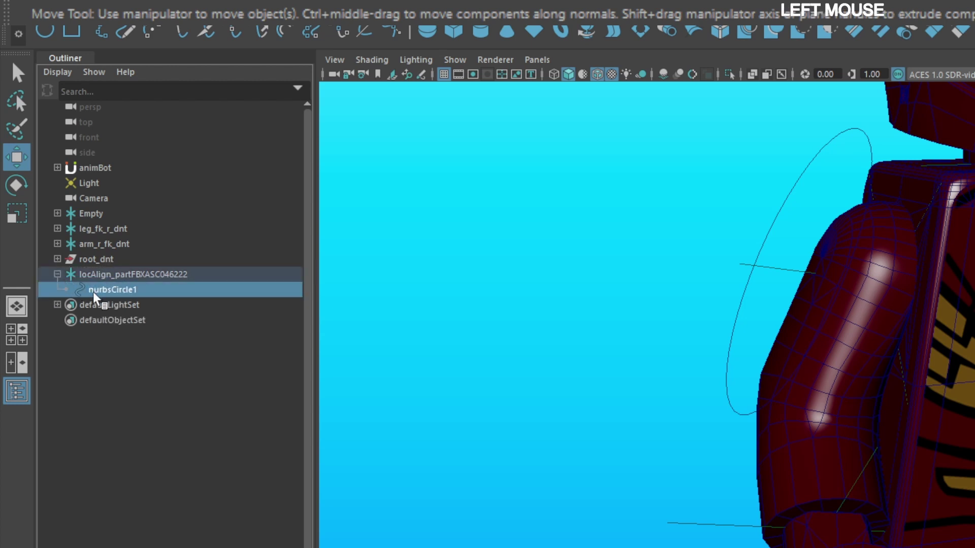
Rename the new circle under the hand locator hand_ik_r_ctrl
double_click(120, 291)
type("hand")
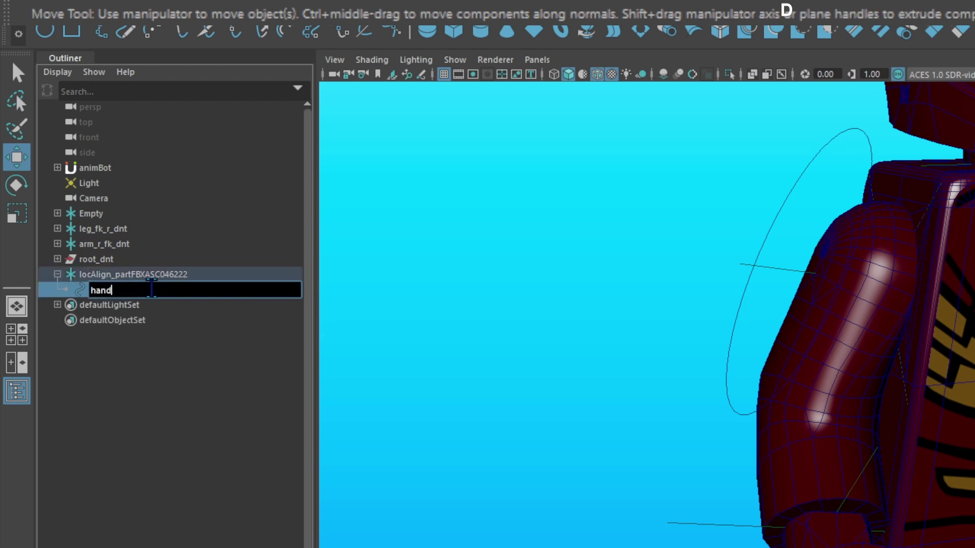
type(" ik r")
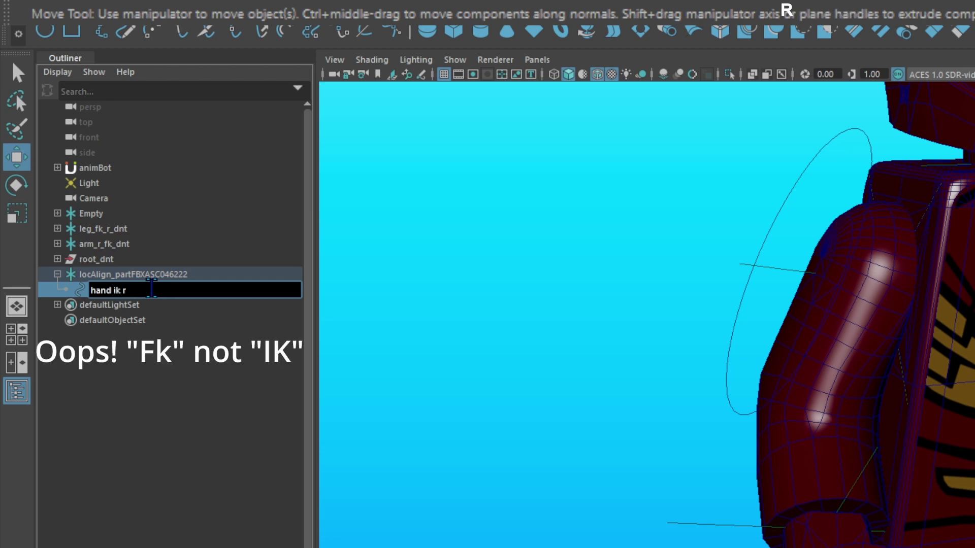
type(" ctrl")
Group hand_ik_r_ctrl under the hand locator and name the group hand_ik_r_ctrl_grp, reusing the control's name
double_click(128, 288)
key("ctrl+c")
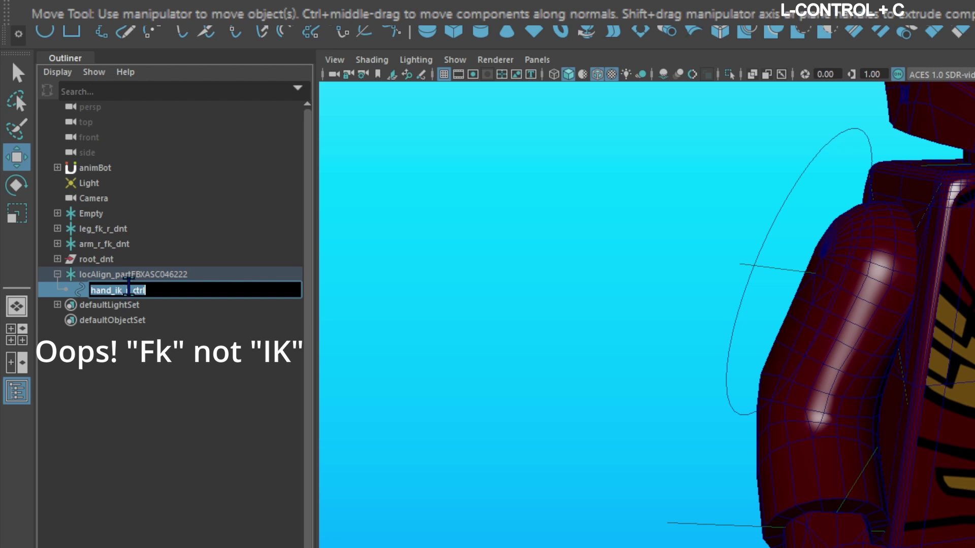
left_click(88, 294)
key("ctrl+g")
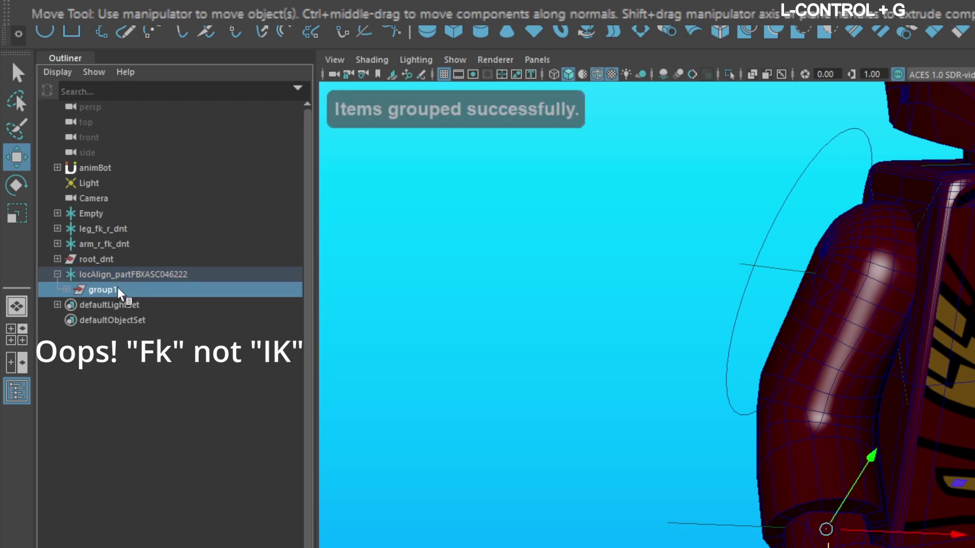
double_click(112, 291)
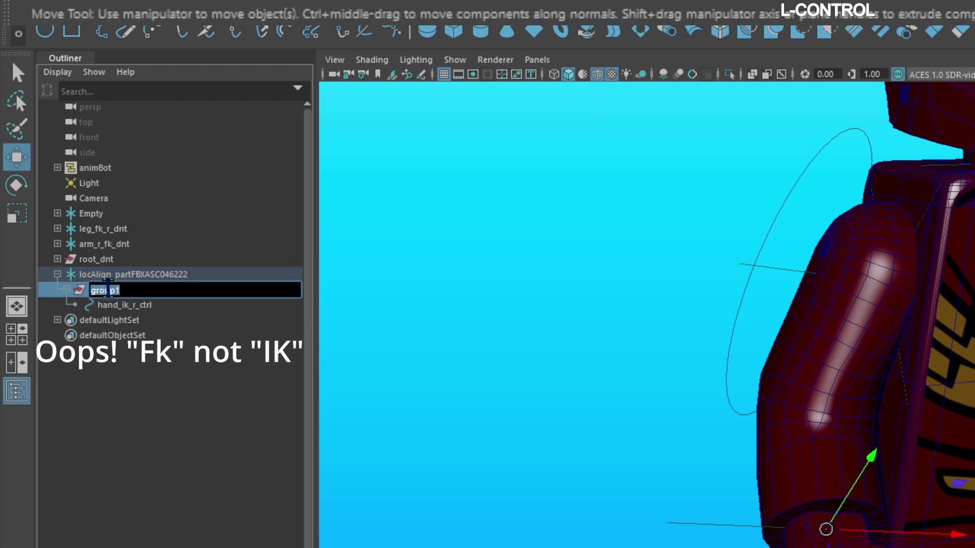
key("ctrl+v")
type("gr")
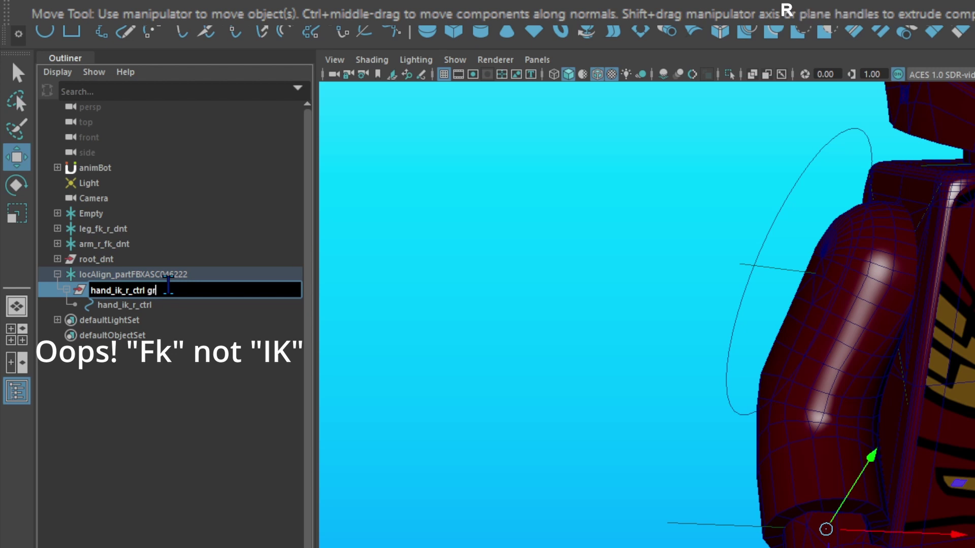
type("p")
key("Return")
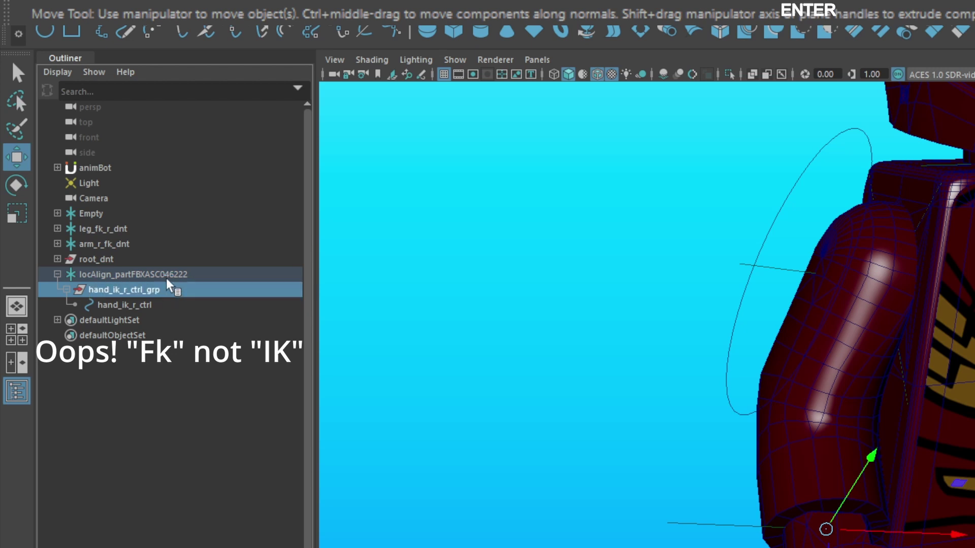
Rename the hand locator above the control group hand_ik_r_dnt, reusing the control's name as the base
double_click(166, 274)
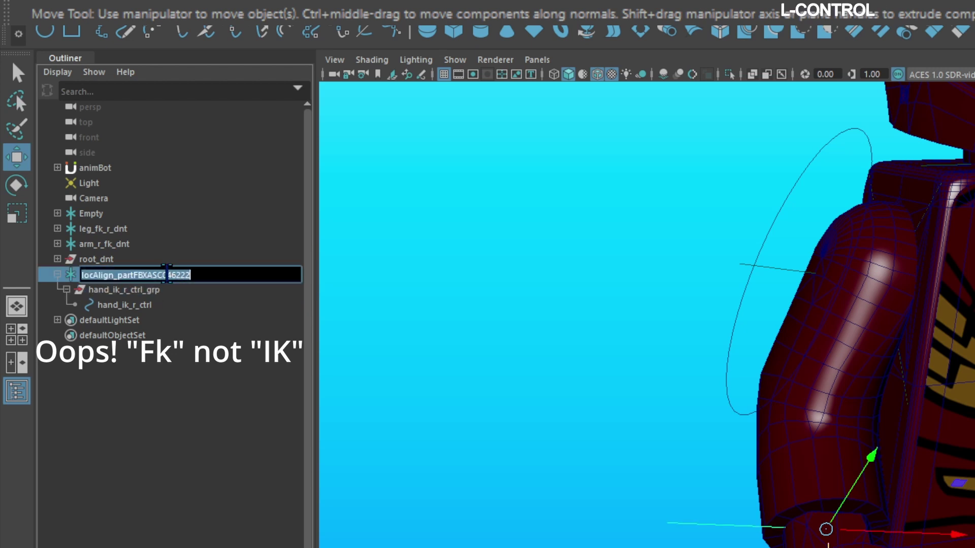
key("ctrl+v")
key("BackSpace")
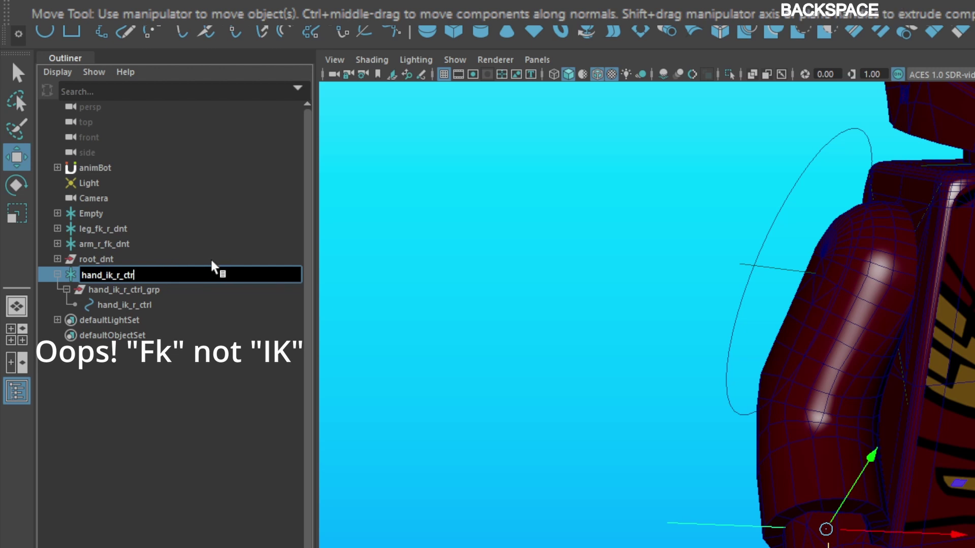
type("dnt")
Enlarge the hand_ik_r_ctrl circle to a radius of about 2.3 and set its Normal Y to 0
left_click(152, 294)
left_click(150, 309)
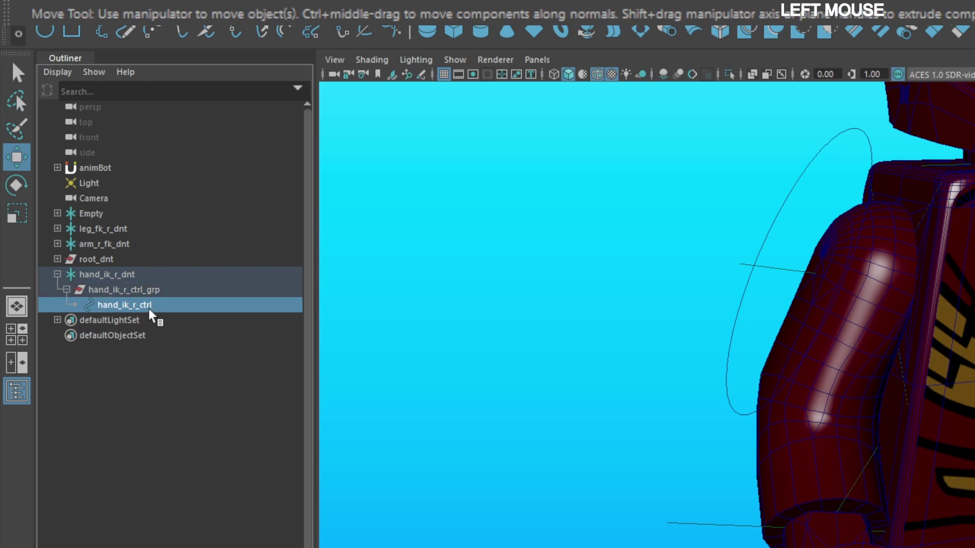
key("g")
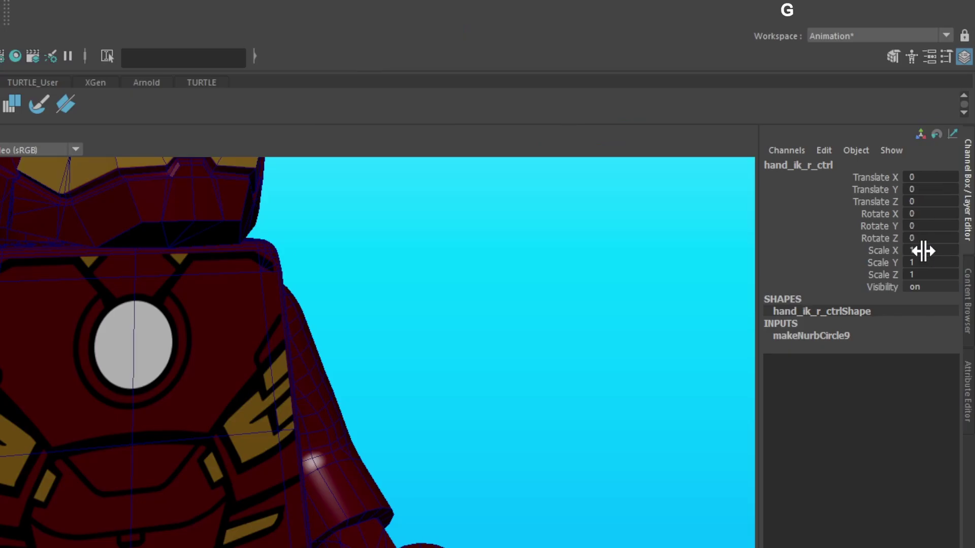
left_click(966, 173)
left_click(815, 335)
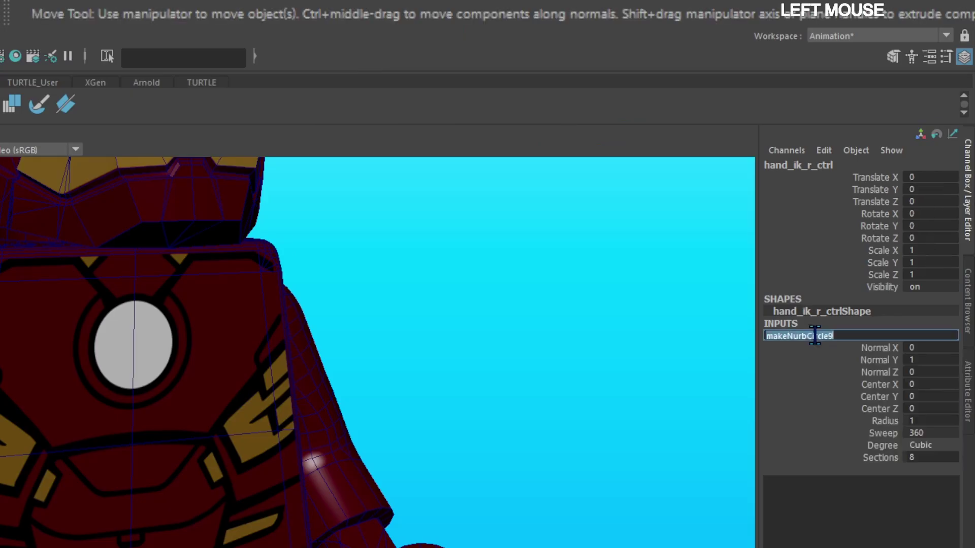
left_click(880, 329)
middle_click_drag(881, 329, 933, 281)
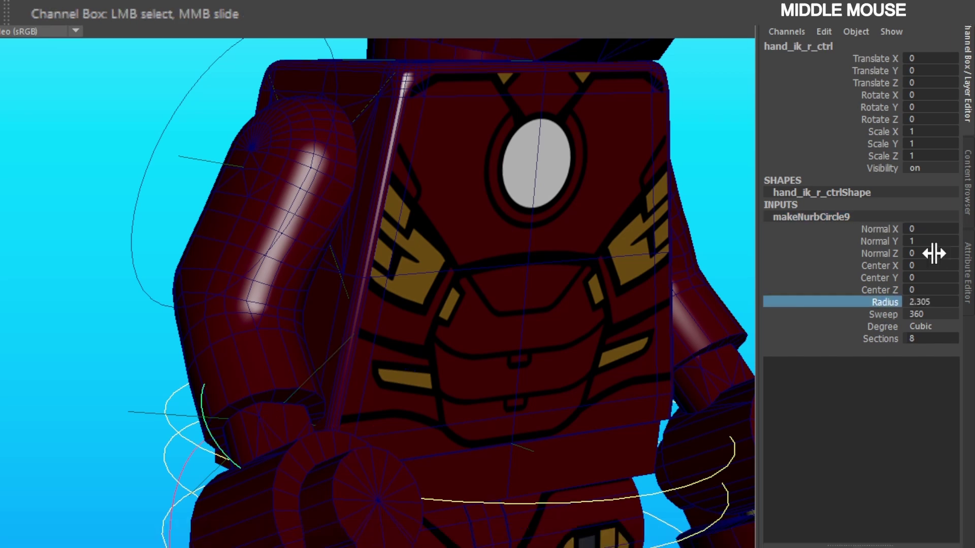
left_click(931, 268)
type("0")
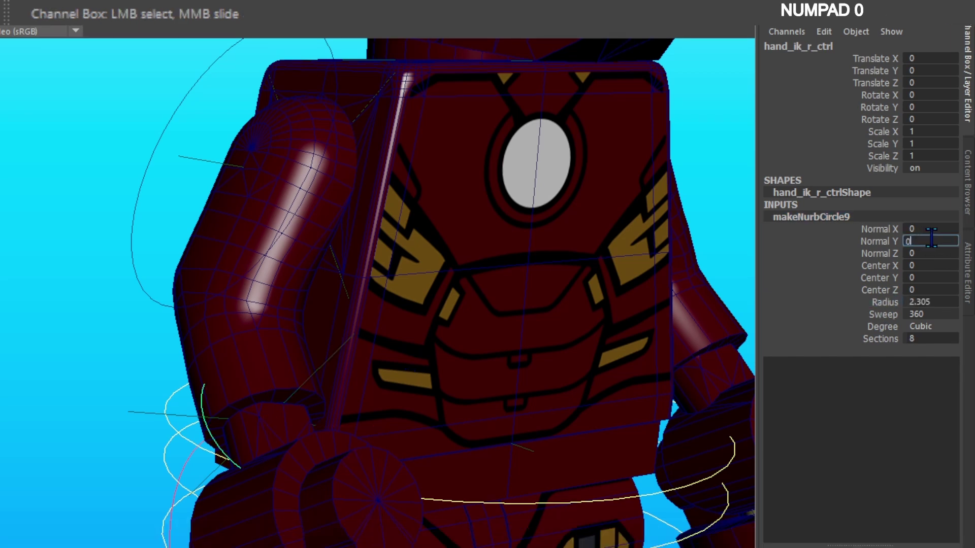
key("Return")
Enlarge the hand_ik_r_ctrl circle further and set its radius to exactly 3
left_click(884, 302)
middle_click_drag(500, 375, 698, 378)
left_click(930, 302)
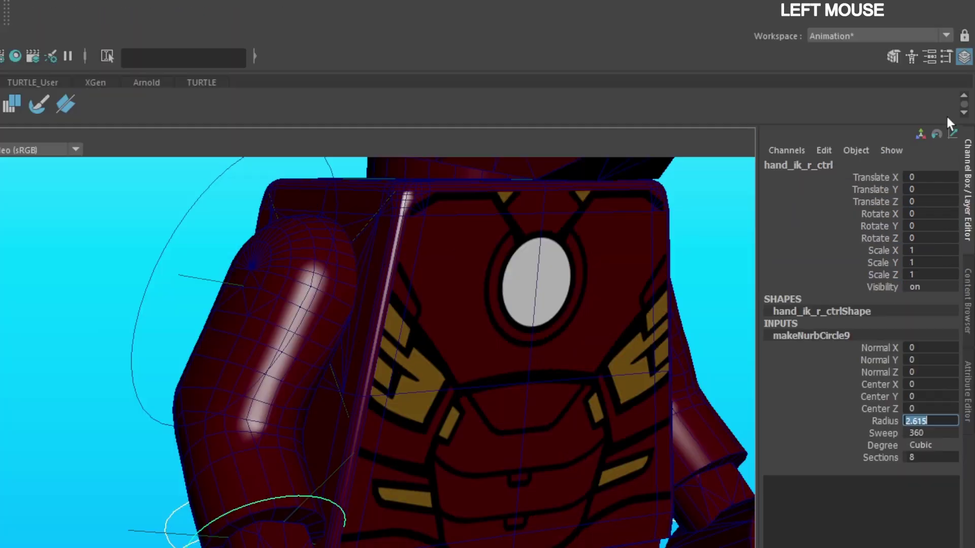
type("3")
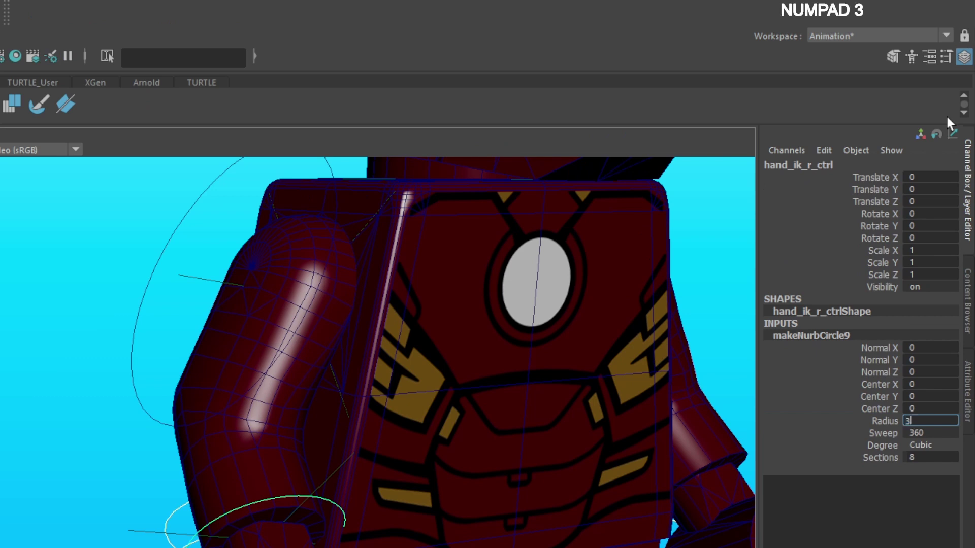
key("Return")
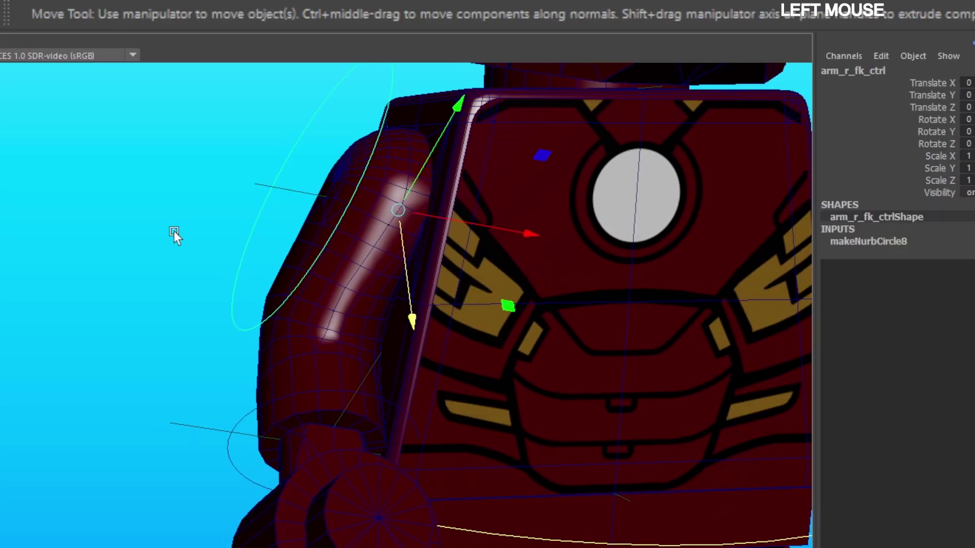
Color the arm_r_fk_ctrl circle around the shoulder red
left_click(242, 289)
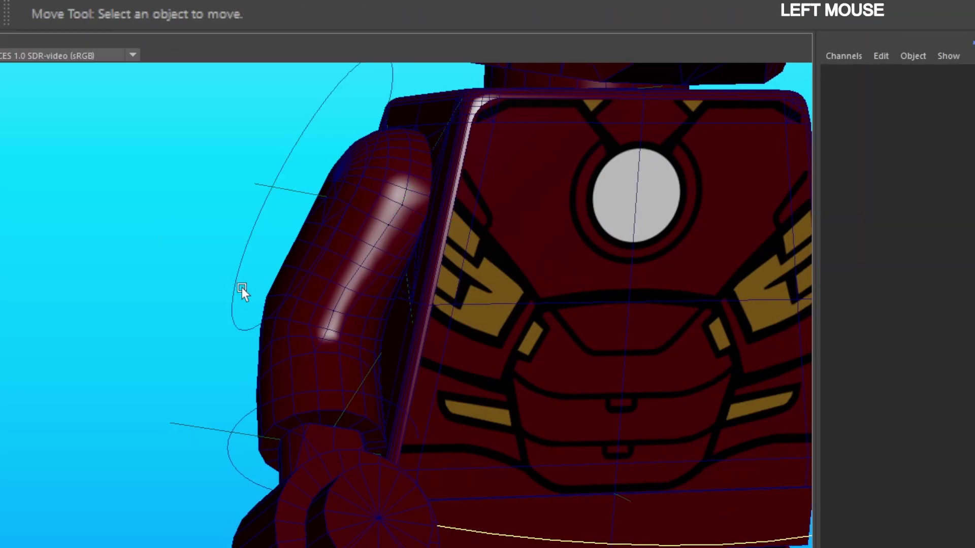
left_click(275, 280)
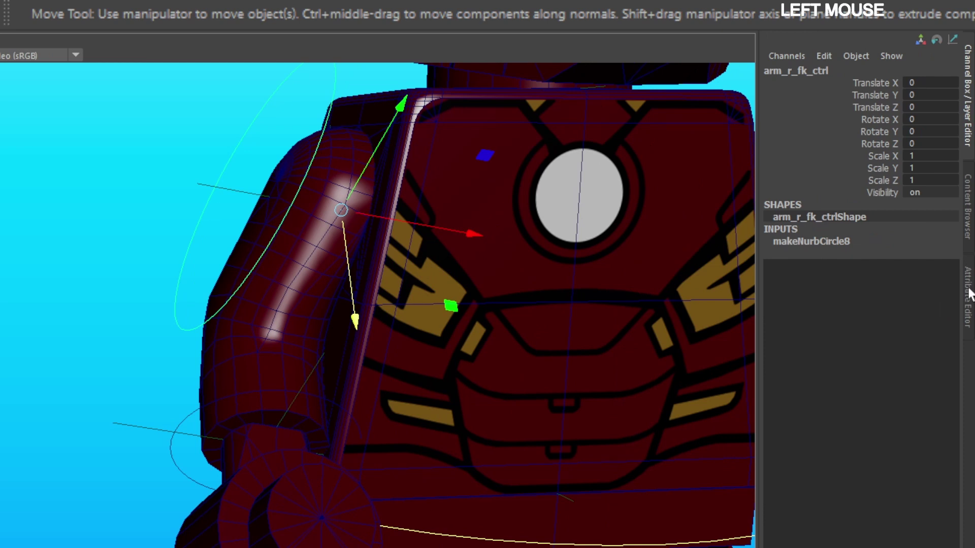
left_click(969, 295)
left_click(746, 446)
left_click_drag(797, 396, 857, 395)
left_click(87, 174)
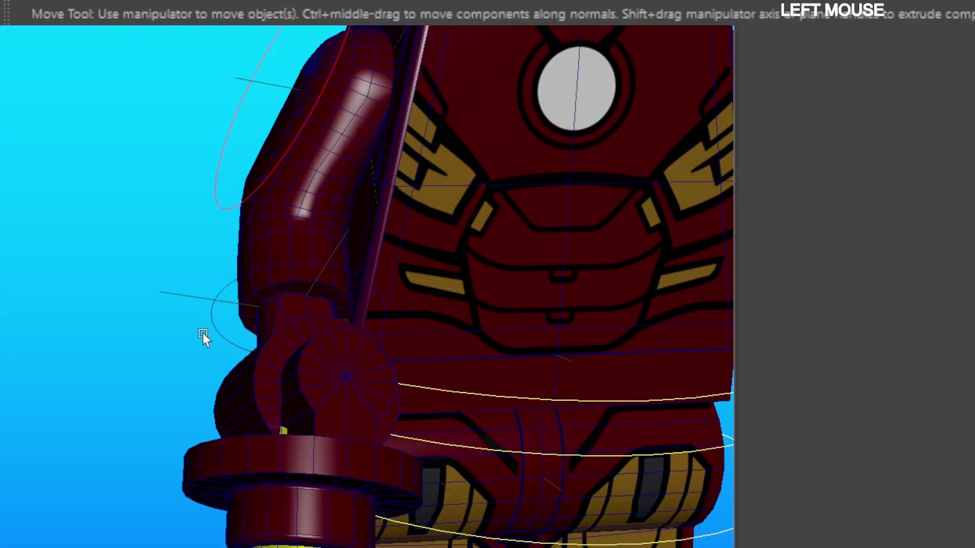
Color the hand_ik_r_ctrl circle red and turn off wireframe on shaded in the viewport
left_click(212, 329)
left_click_drag(804, 401, 855, 391)
left_click(156, 174)
left_click(186, 149)
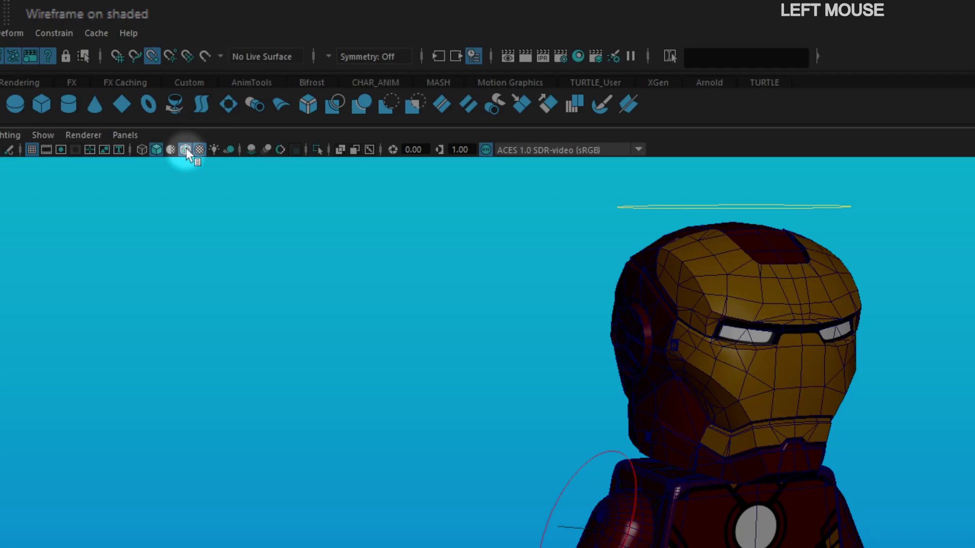
left_click(186, 149)
Parent hand_ik_r_dnt under arm_r_fk_ctrl and expand the arm hierarchy
left_click(137, 211)
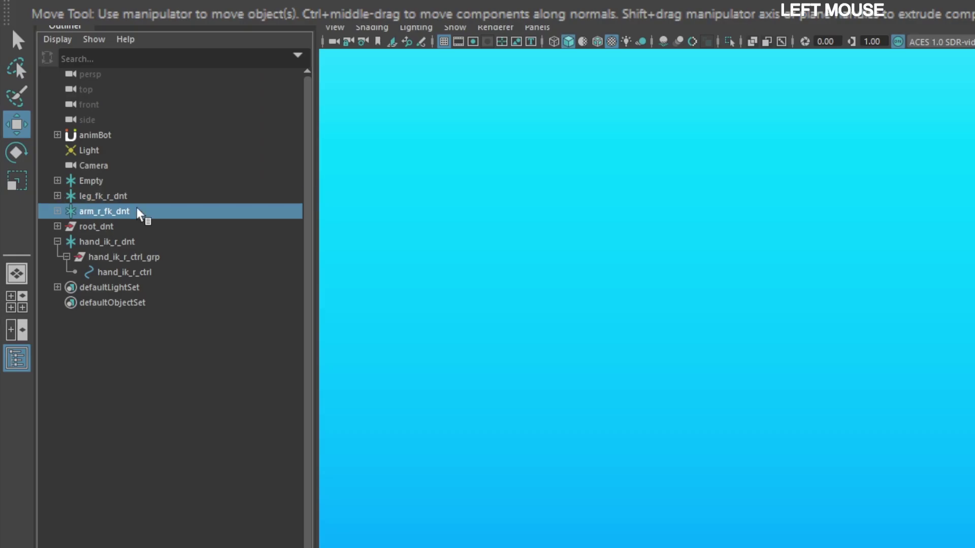
left_click(118, 243)
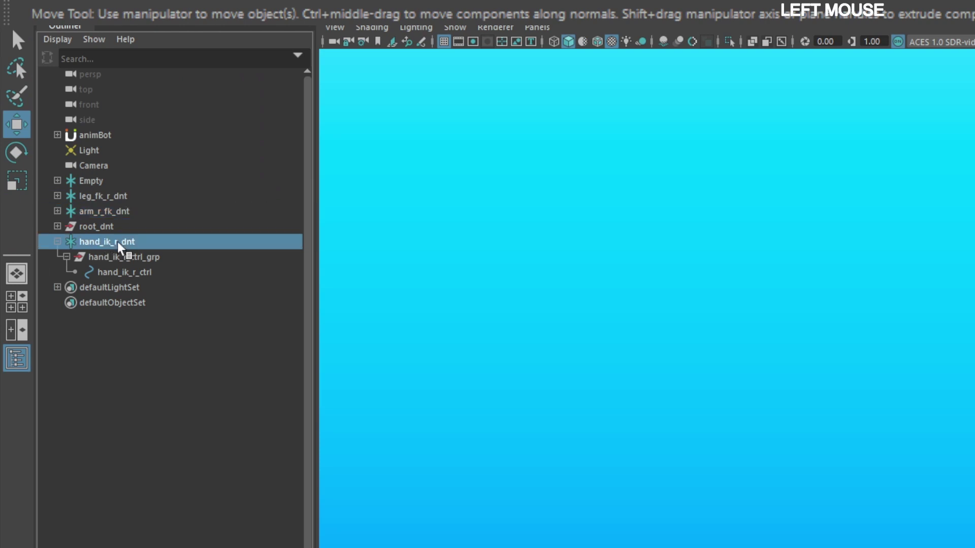
left_click(58, 211)
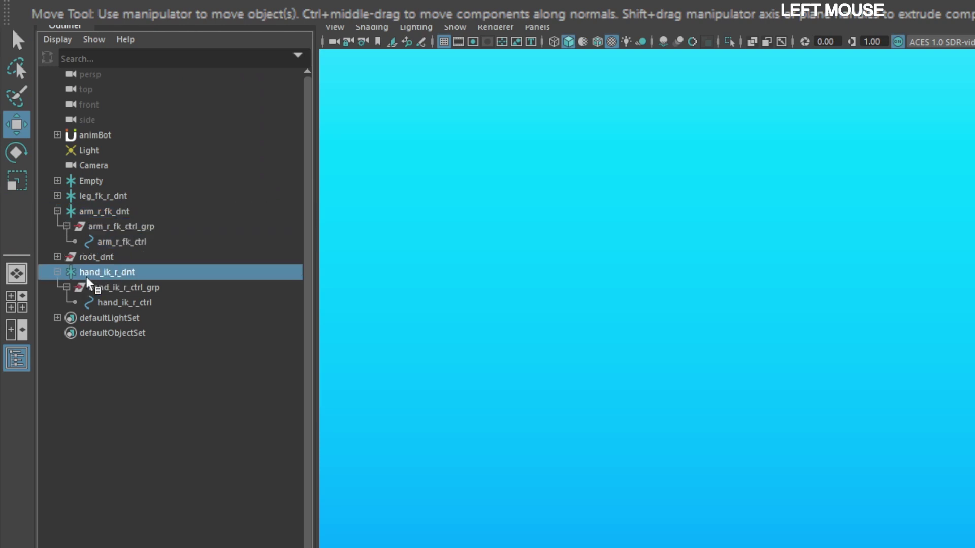
left_click(116, 242, "ctrl")
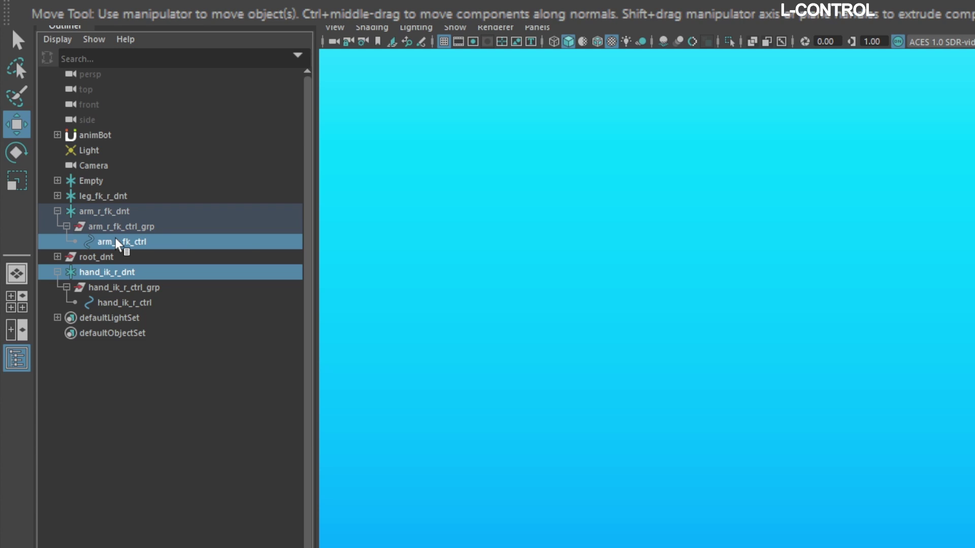
key("p")
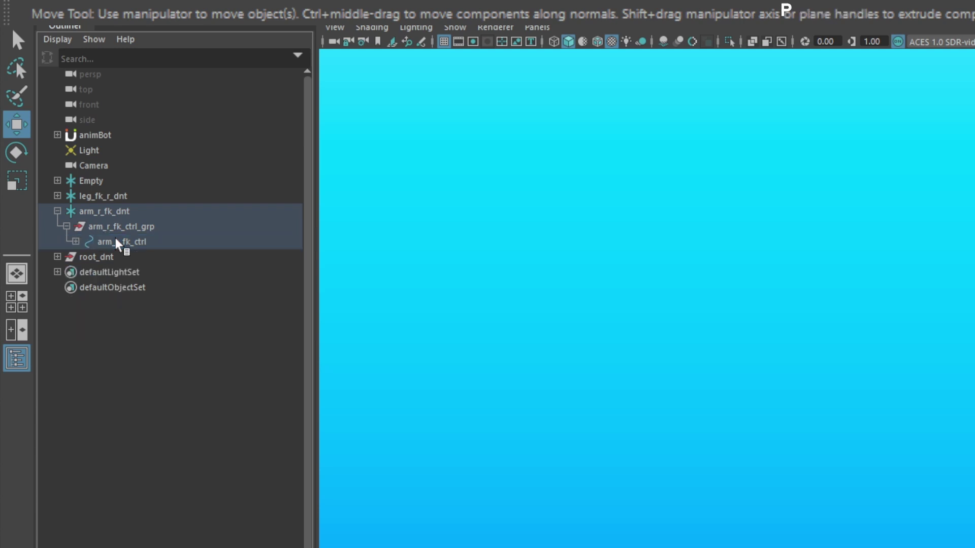
left_click(76, 241, "shift")
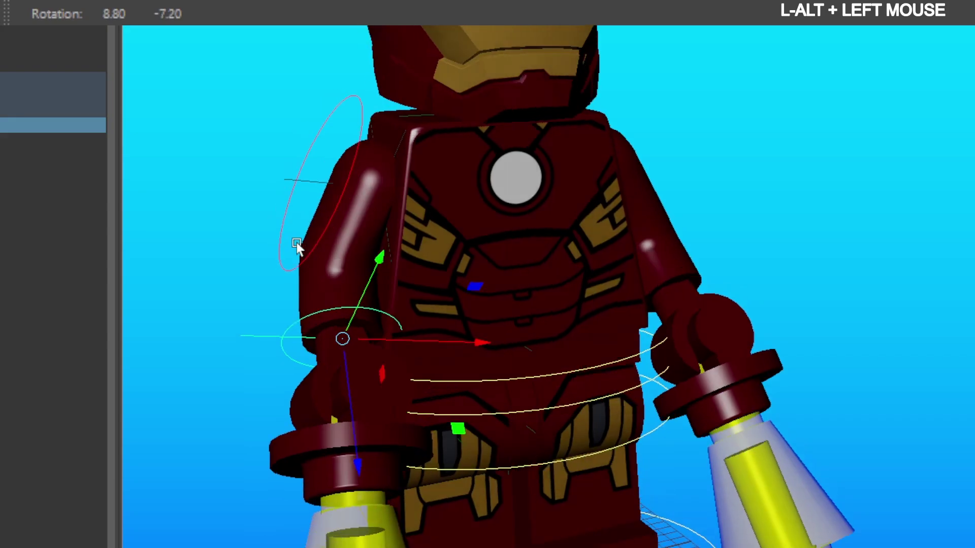
Rotate arm_r_fk_ctrl to test whether the hand control follows the arm
left_click_drag(296, 243, 294, 222, "alt")
left_click(311, 253)
key("e")
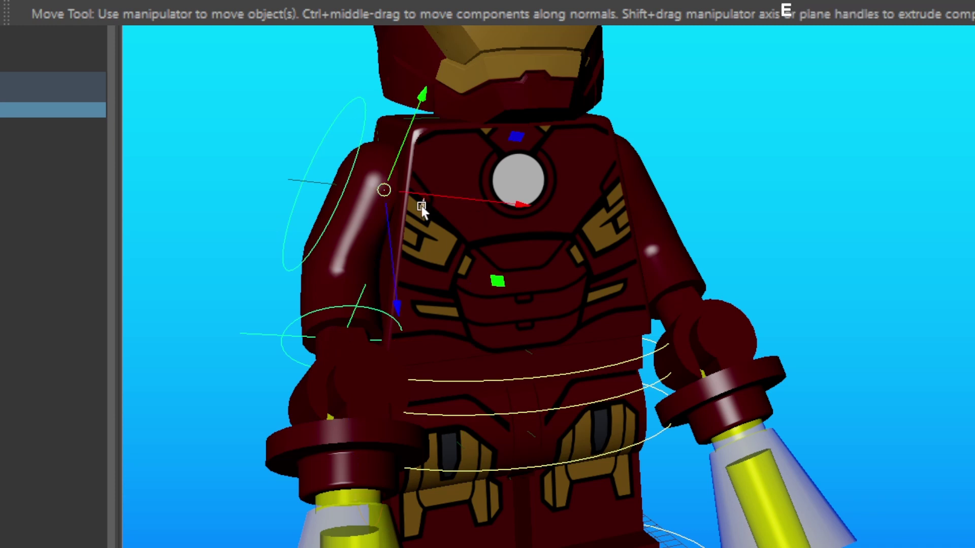
left_click_drag(421, 197, 423, 189)
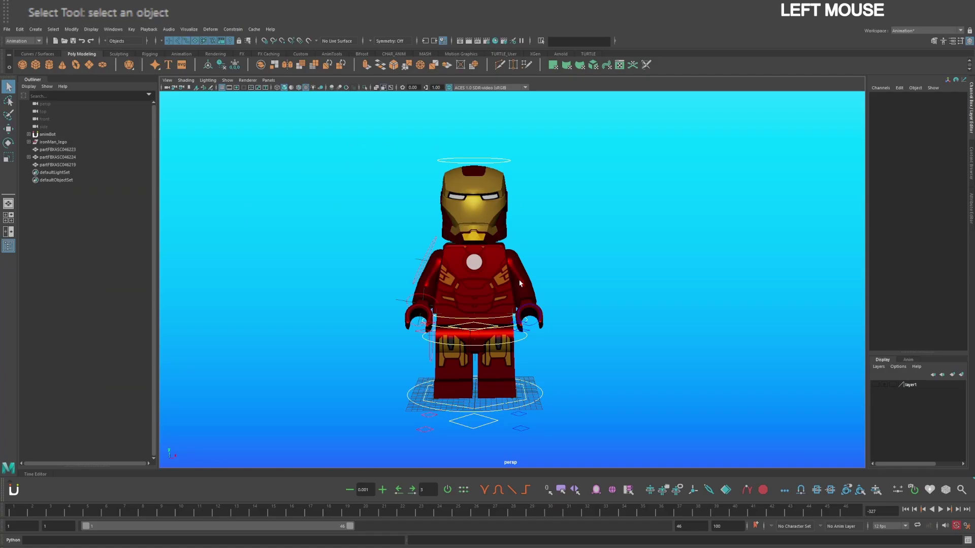
Select the left arm and left leg meshes and open the options for a parent constraint
left_click(523, 274)
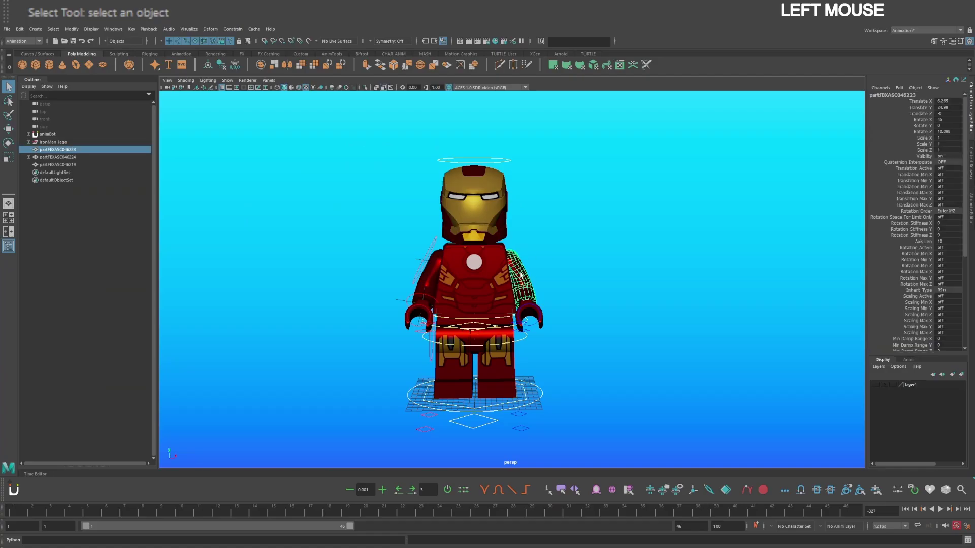
left_click(497, 364, "shift")
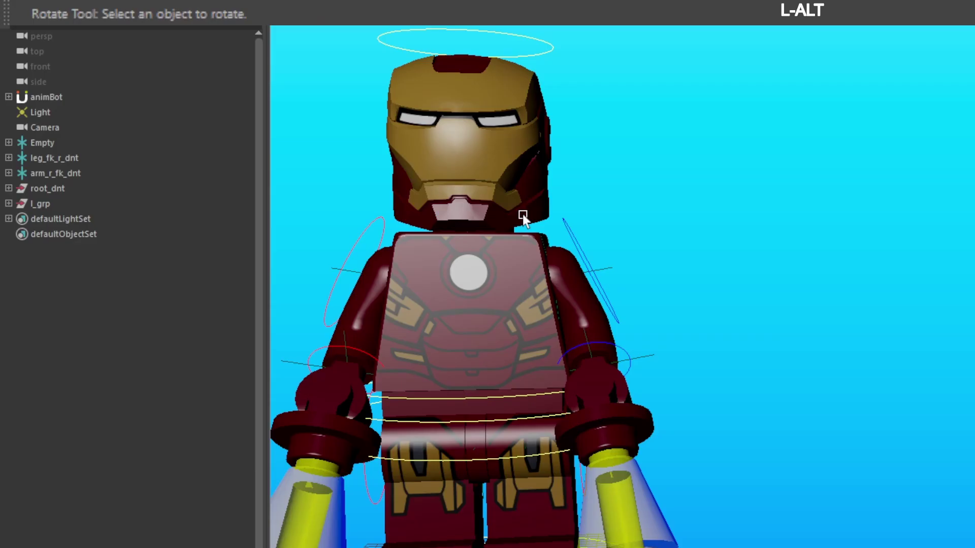
left_click(232, 29)
left_click(568, 72)
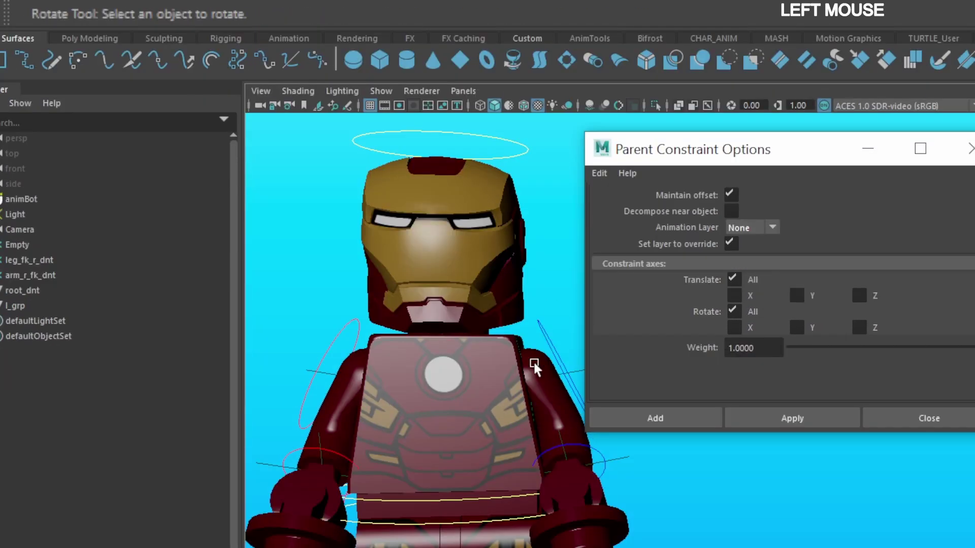
Parent-constrain the left arm mesh to the blue shoulder control, undo the constraint and add it again
left_click(546, 407)
key("w")
left_click_drag(551, 323, 538, 337, "shift")
left_click(552, 408, "shift")
left_click(551, 408)
left_click(557, 273)
left_click_drag(538, 287, 539, 288, "shift")
left_click(545, 340, "shift")
left_click(645, 366)
key("ctrl+z")
left_click(645, 365)
left_click(551, 272)
key("e")
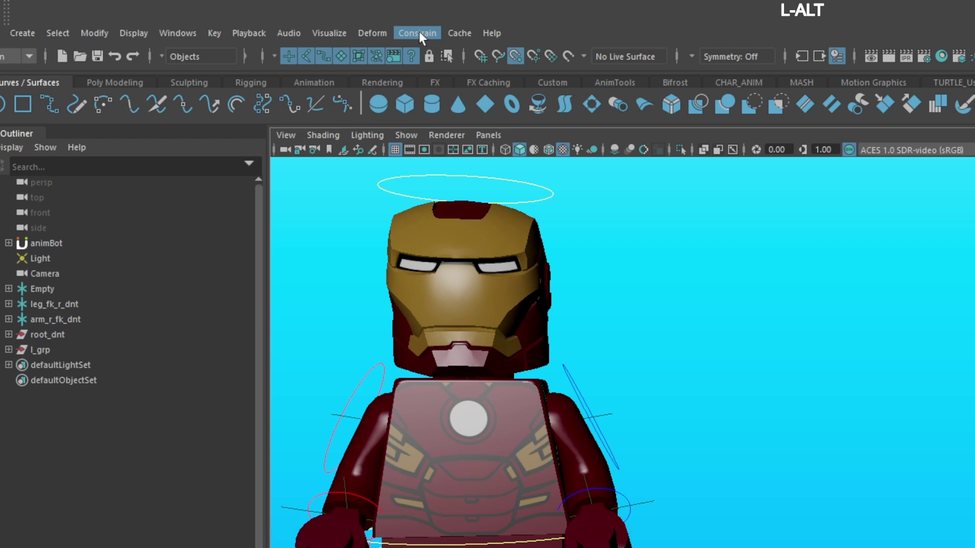
Reopen the Parent Constraint options and turn on Maintain offset
left_click(420, 32)
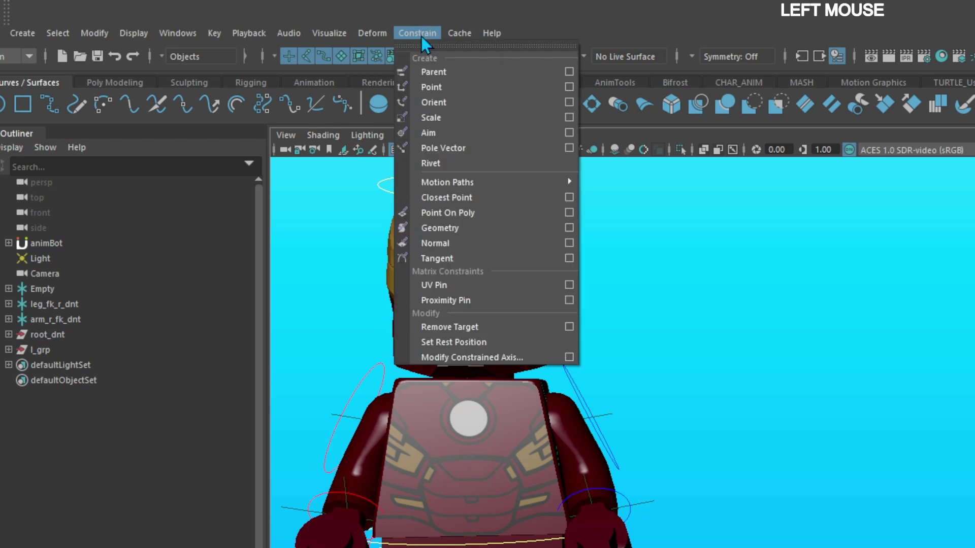
left_click(568, 72)
left_click_drag(261, 544, 799, 243)
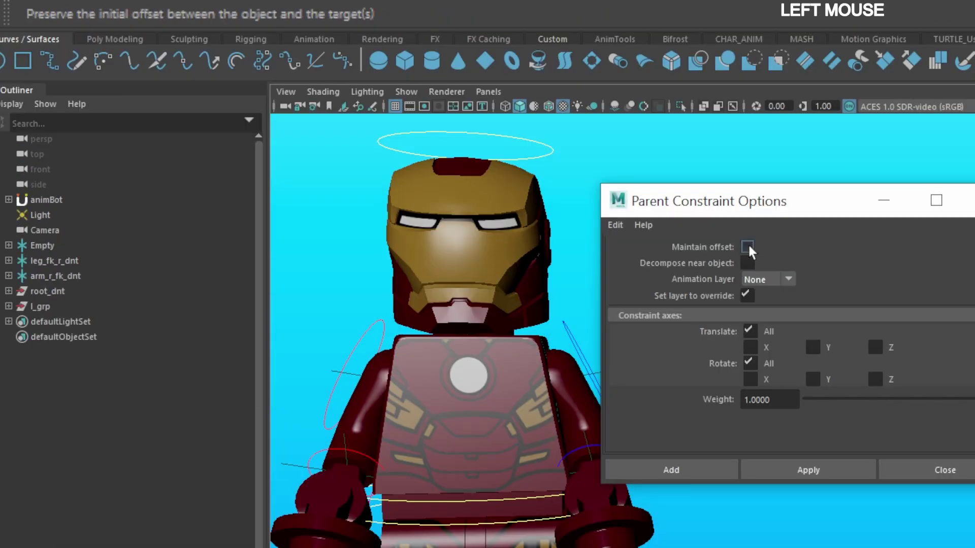
left_click(746, 248)
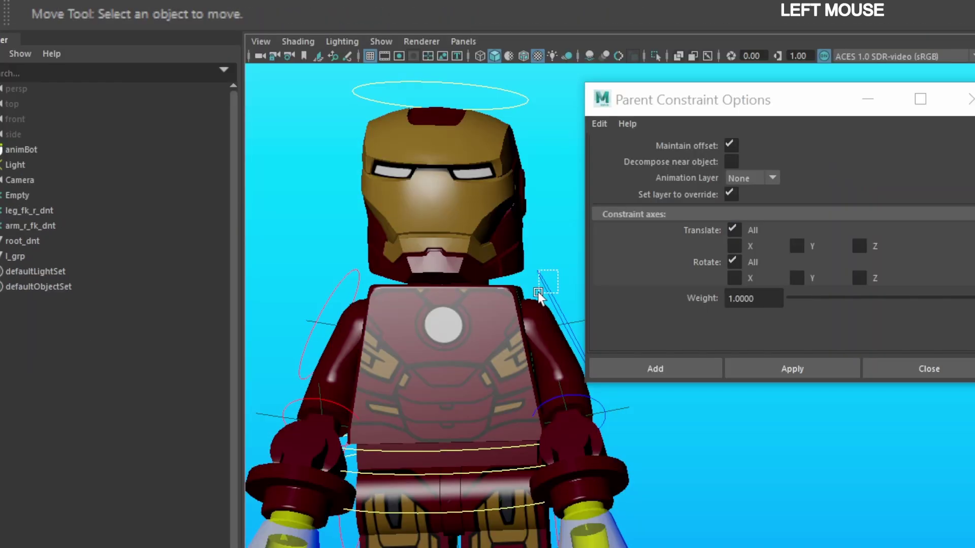
Apply the offset-preserving parent constraint from the left shoulder control to the left arm mesh and rotate the control to test it
left_click(554, 392)
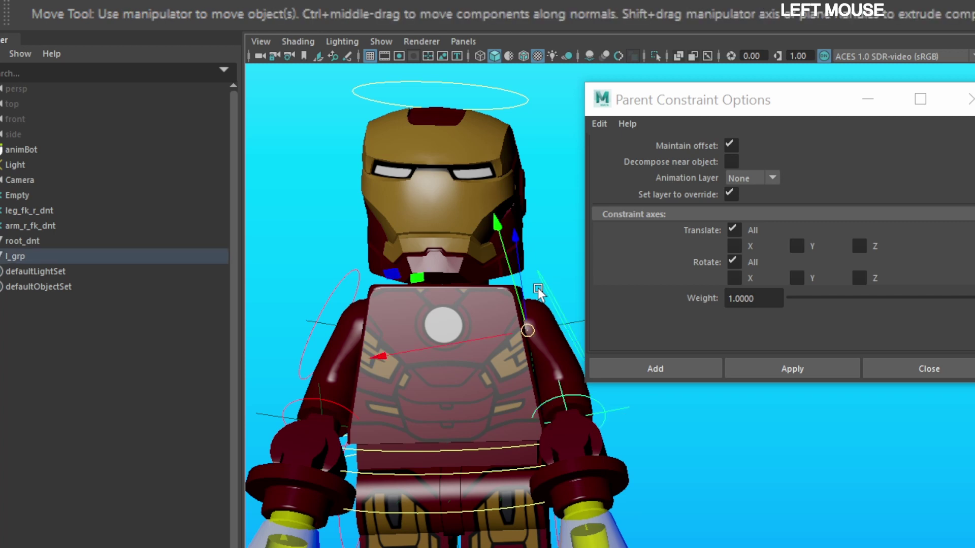
left_click(552, 343, "shift")
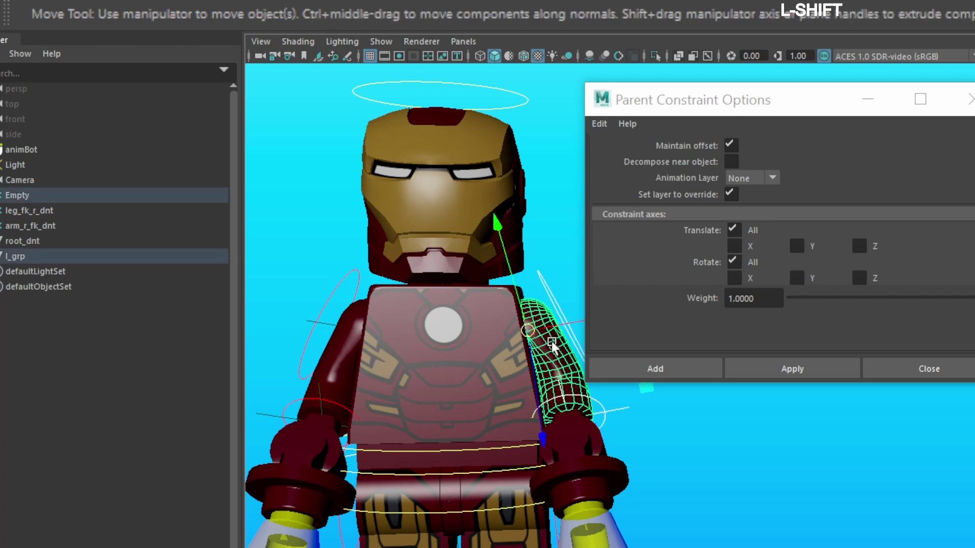
left_click(760, 373)
left_click(561, 235)
key("e")
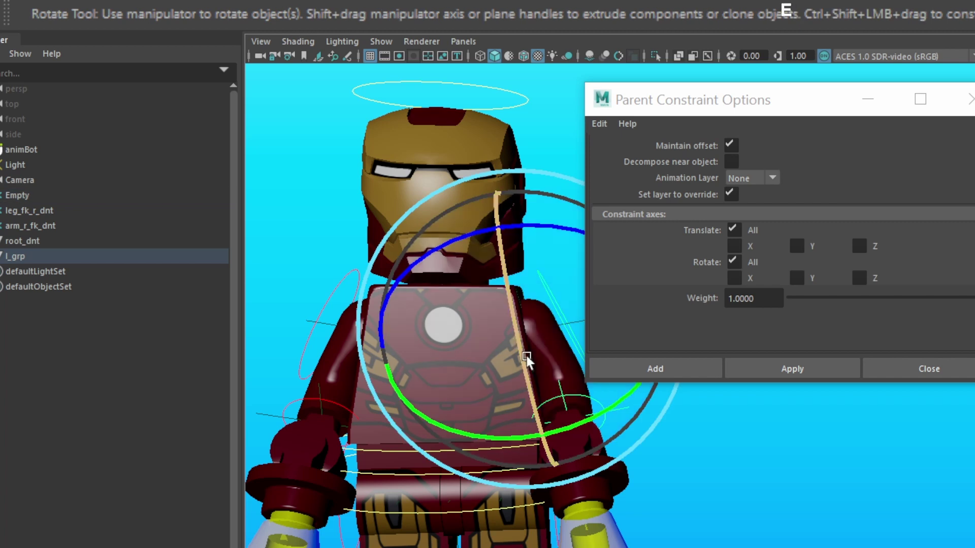
left_click_drag(519, 357, 511, 293)
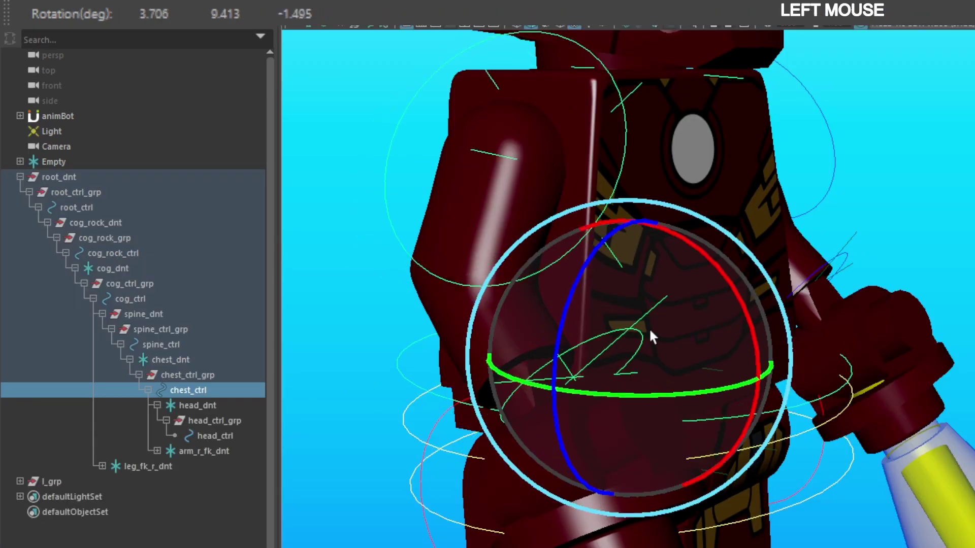
Parent arm_r_fk_dnt under chest_ctrl and rotate chest_ctrl to test whether the right arm controls follow
mouse_move(649, 327)
left_mouse_down()
mouse_move(620, 327)
mouse_move(630, 328)
left_mouse_up()
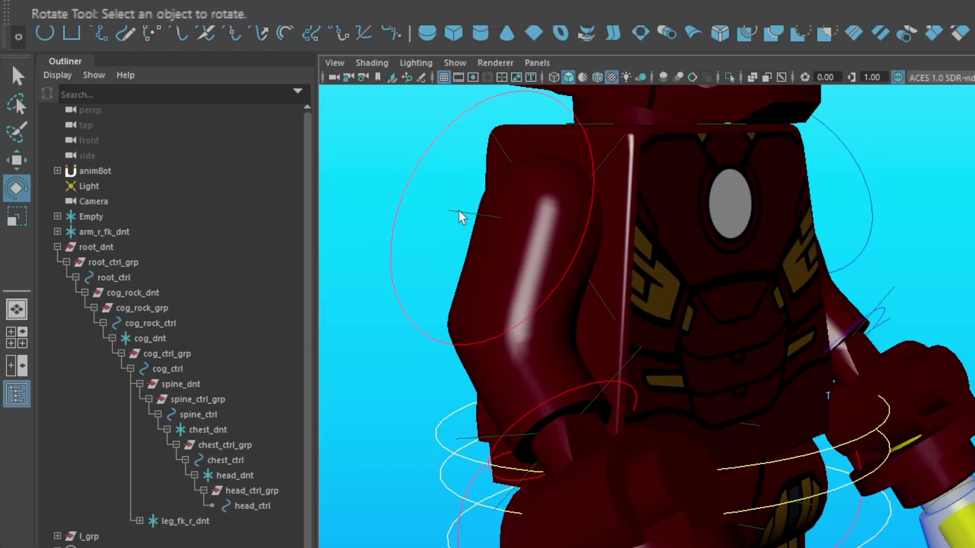
left_click(461, 218)
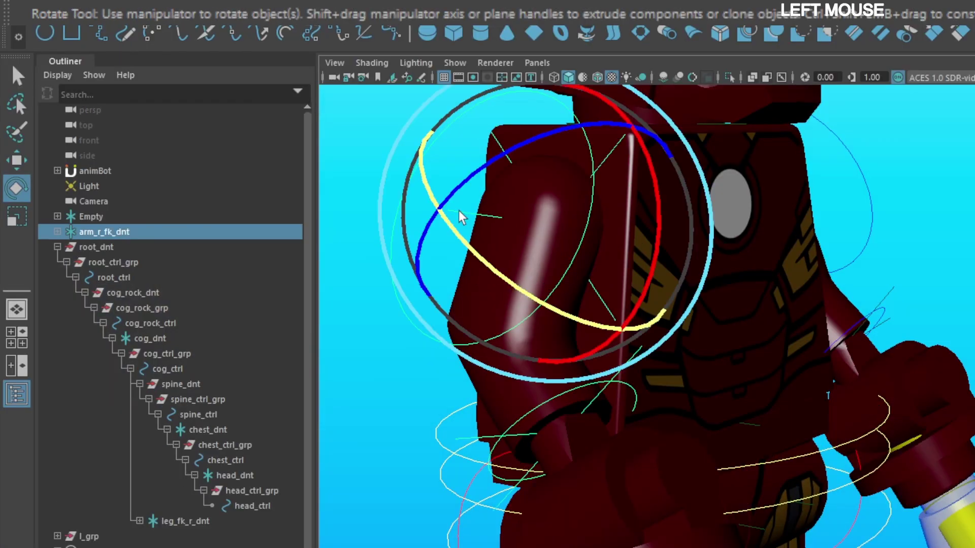
left_click_drag(460, 217, 700, 300)
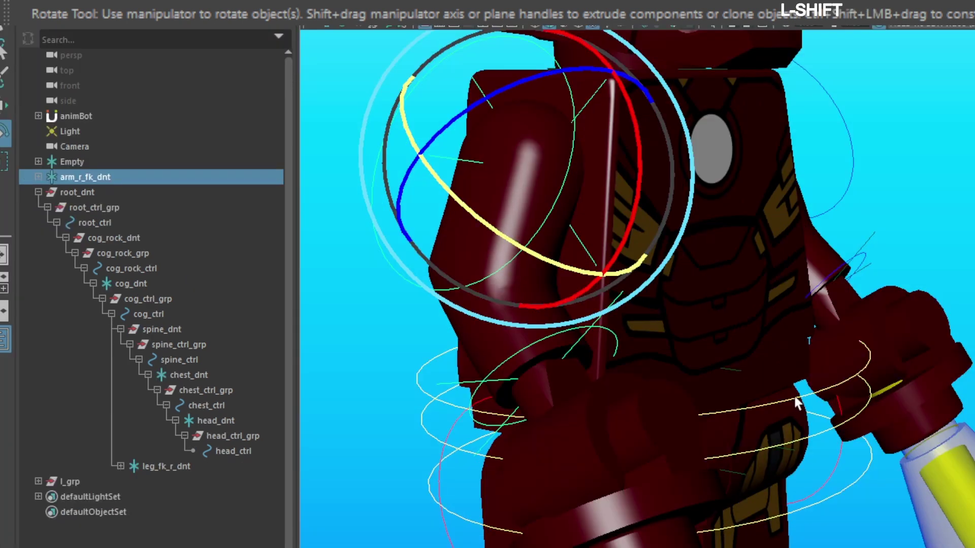
left_click(815, 458, "shift")
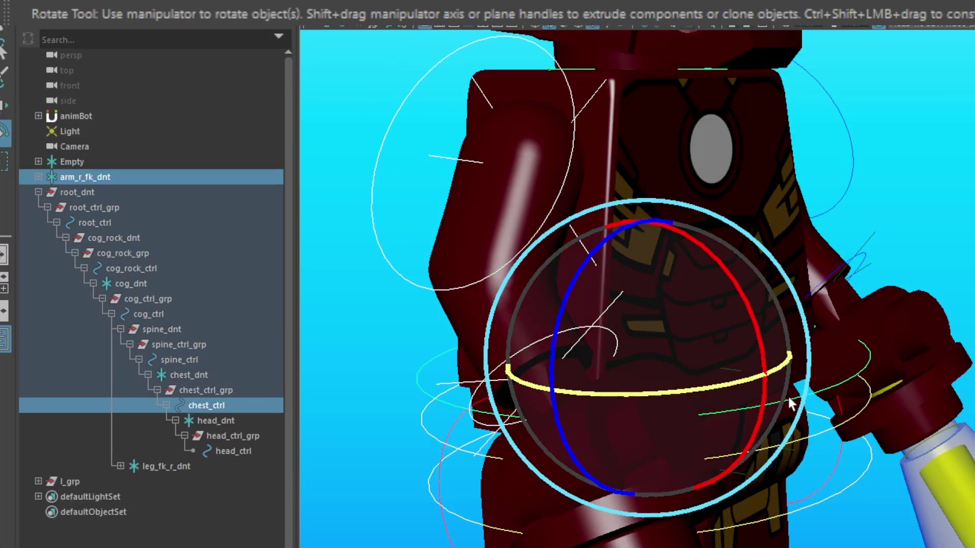
key("p")
left_click(787, 399)
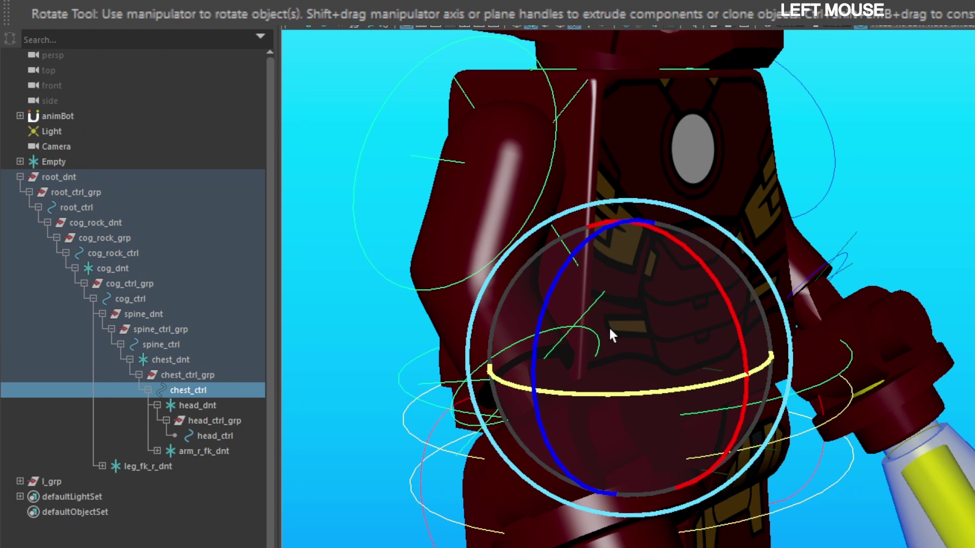
left_click_drag(610, 330, 649, 328)
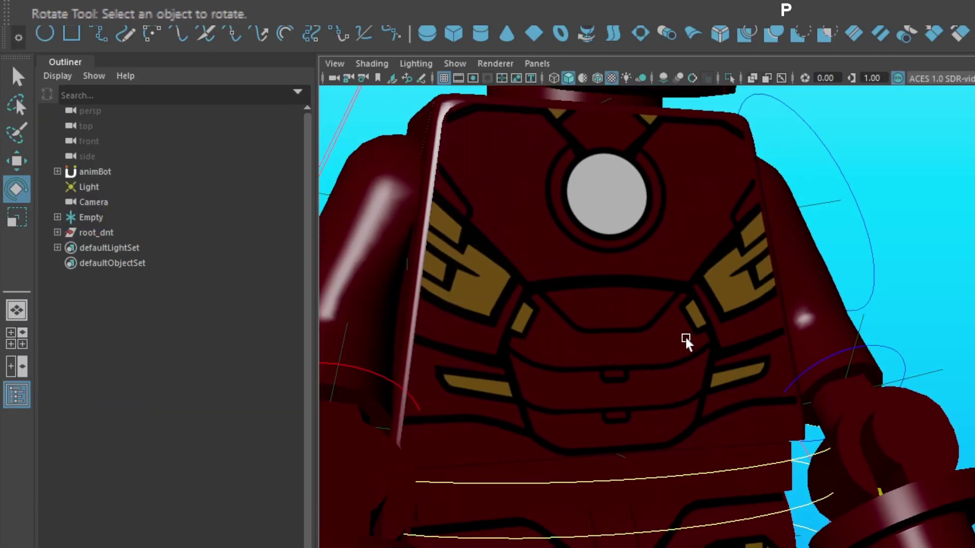
Parent the torso mesh under the chest control and rotate the control to test the torso
left_click(679, 284)
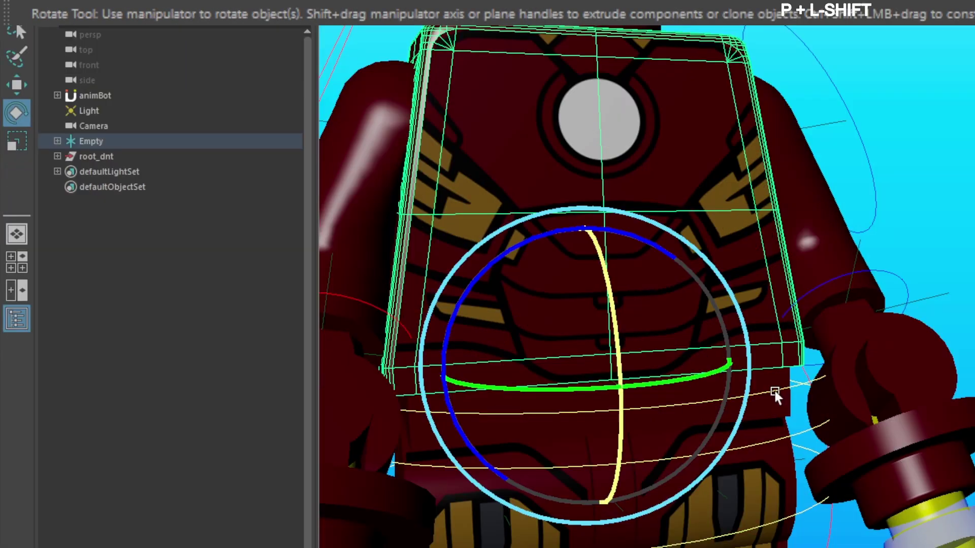
left_click(775, 391, "shift")
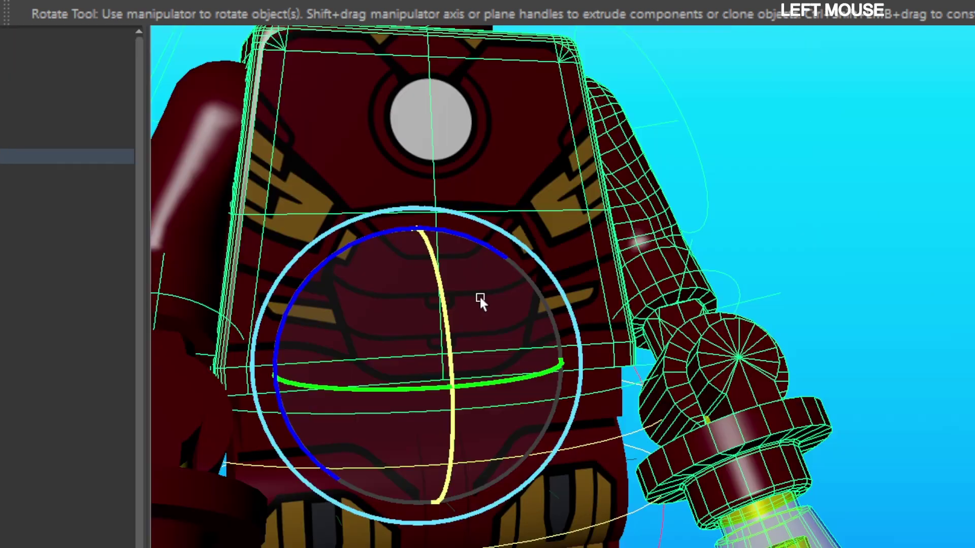
left_click_drag(480, 298, 473, 327)
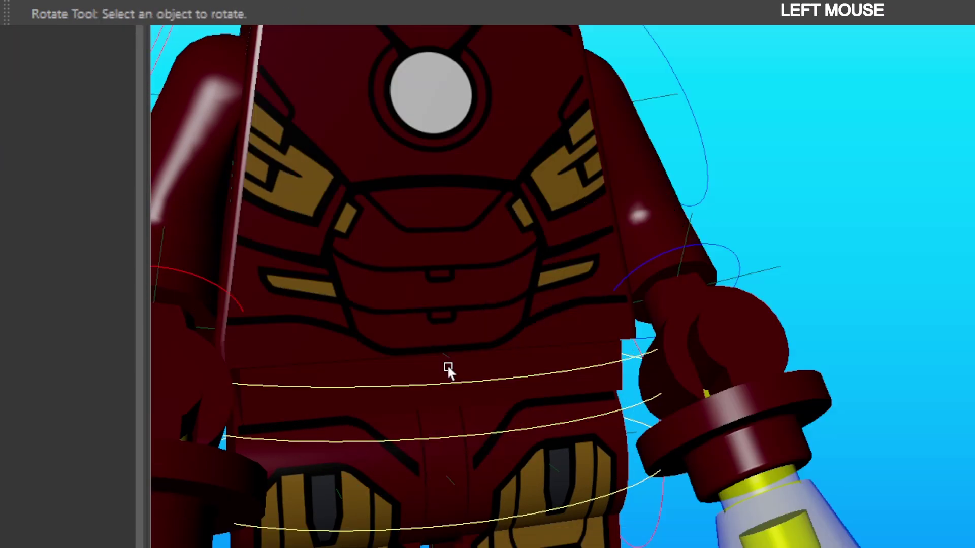
Parent the hip mesh under the middle waist control circle and rotate that control to test it
left_click(448, 367)
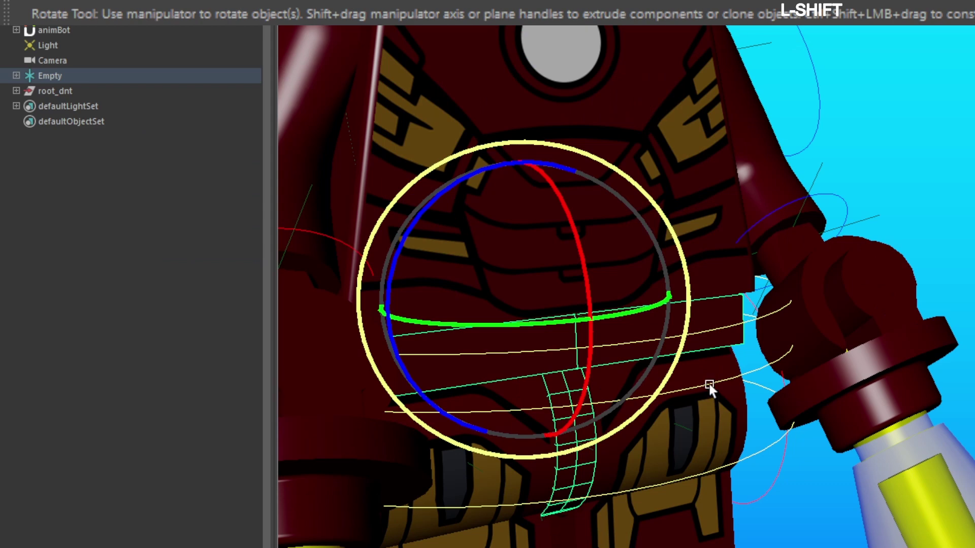
left_click(708, 384, "shift")
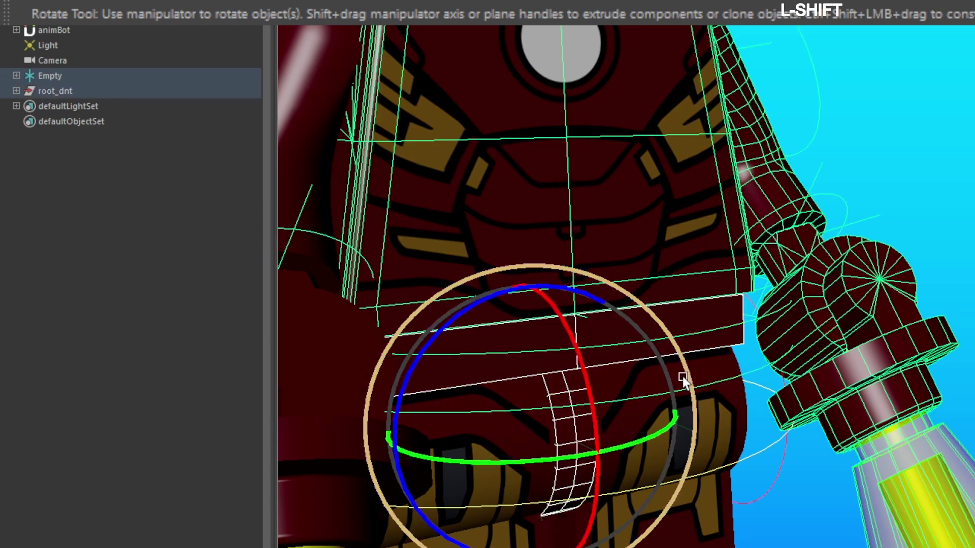
key("p")
left_click_drag(584, 354, 628, 367)
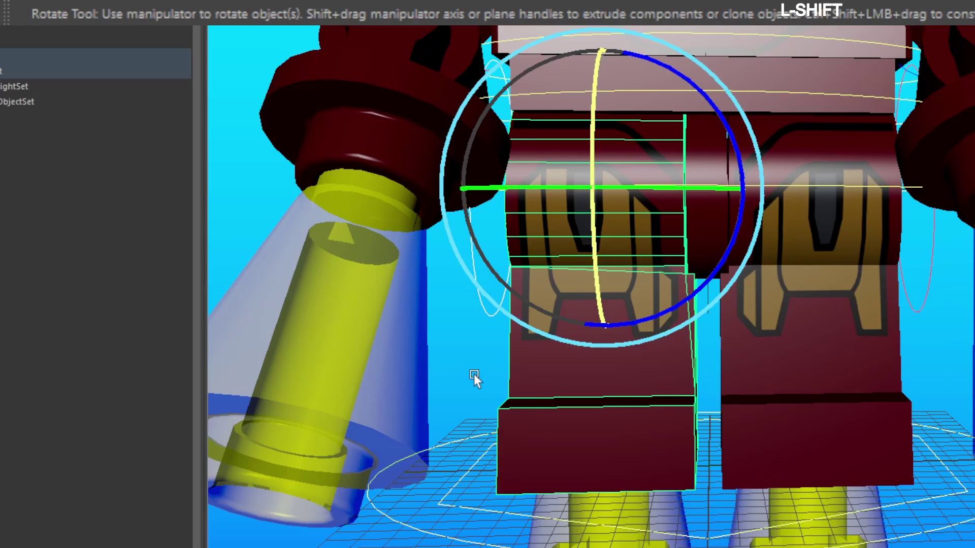
Parent the right leg mesh under the right leg control circle
left_click(568, 385)
left_click(501, 335)
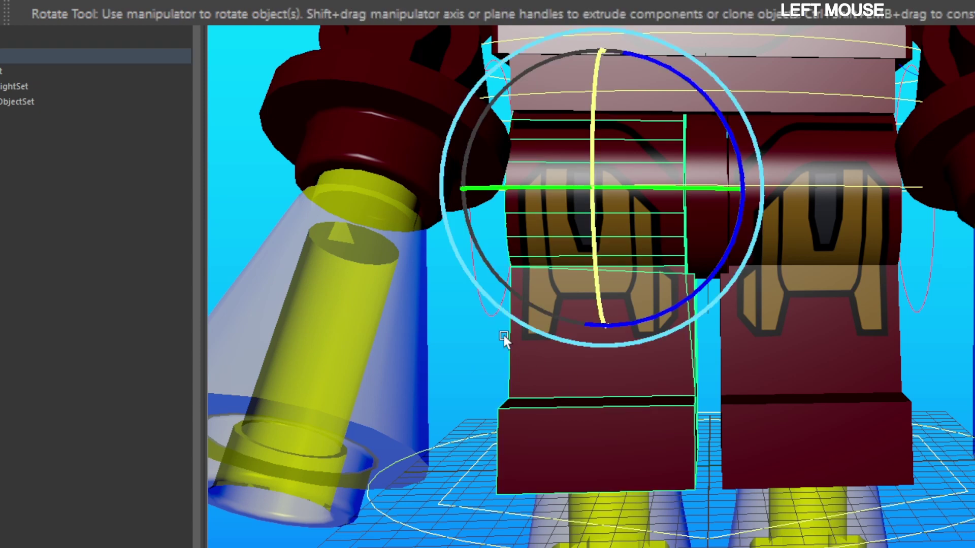
left_click_drag(471, 335, 486, 295, "shift")
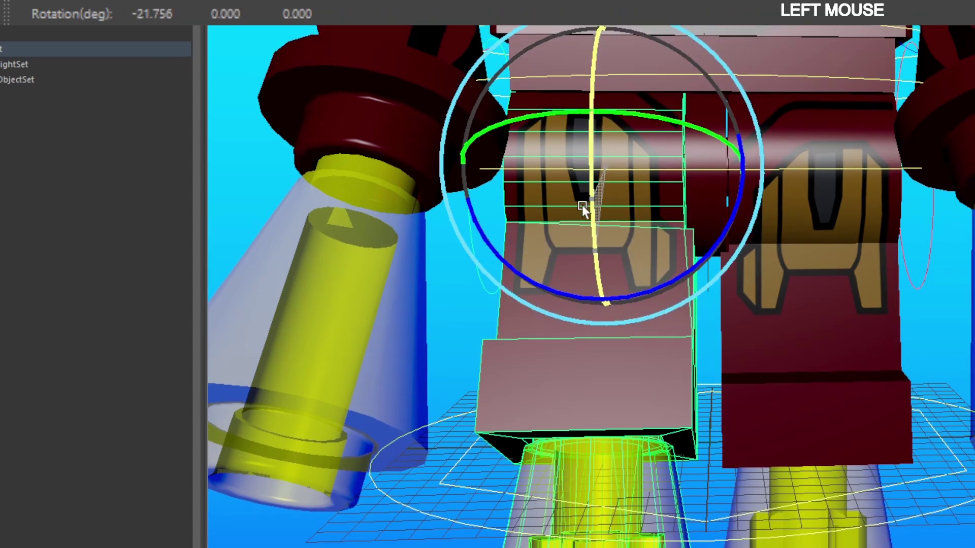
Rotate the right leg, right arm and head controls to test whether their parented meshes follow
left_click_drag(582, 205, 581, 218)
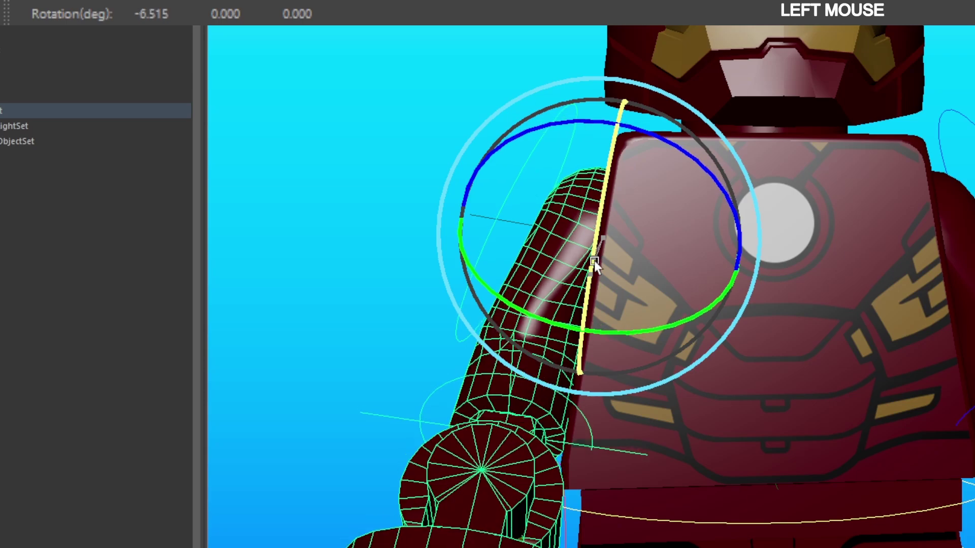
left_click_drag(594, 261, 590, 249)
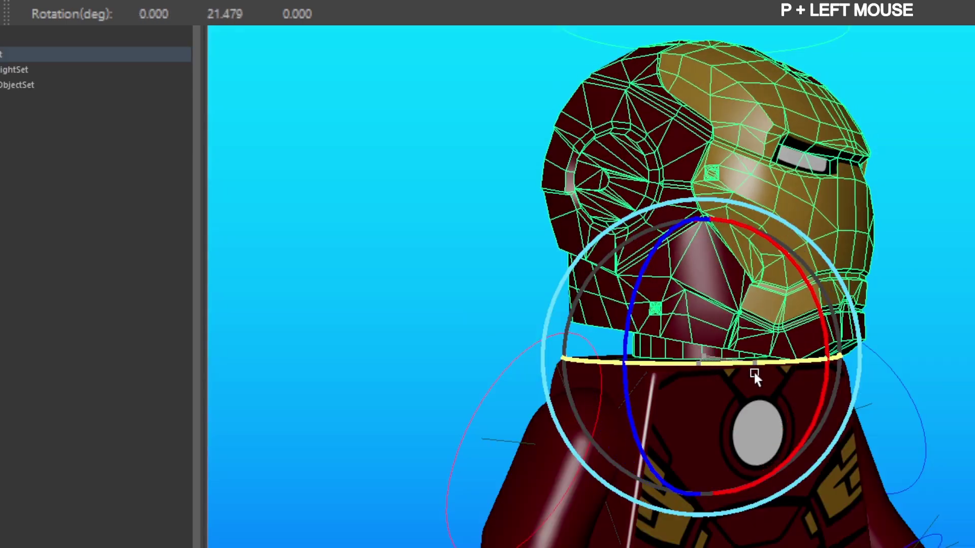
left_click_drag(754, 372, 722, 376)
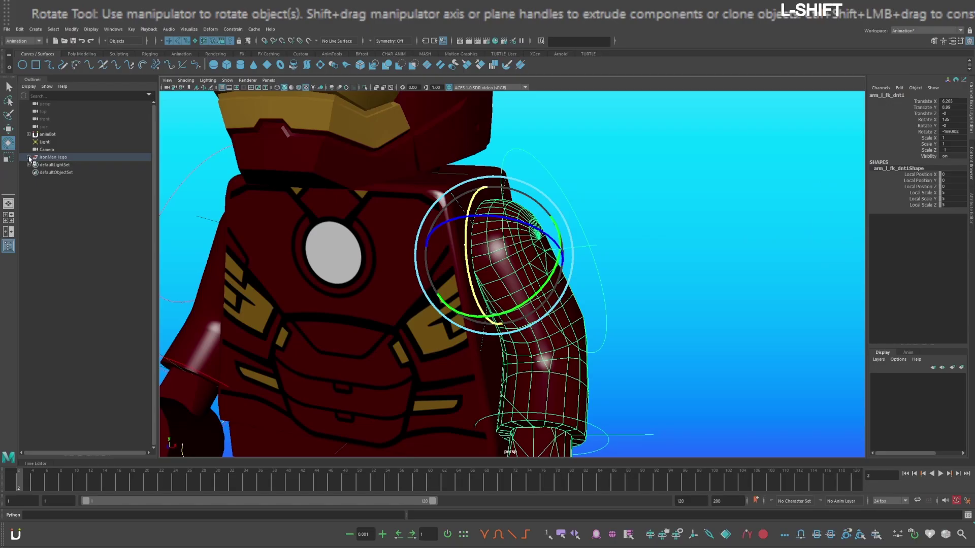
Expand the full ironMan_lego hierarchy and select by name, with a wildcard, all objects containing dnt
left_click(29, 158, "shift")
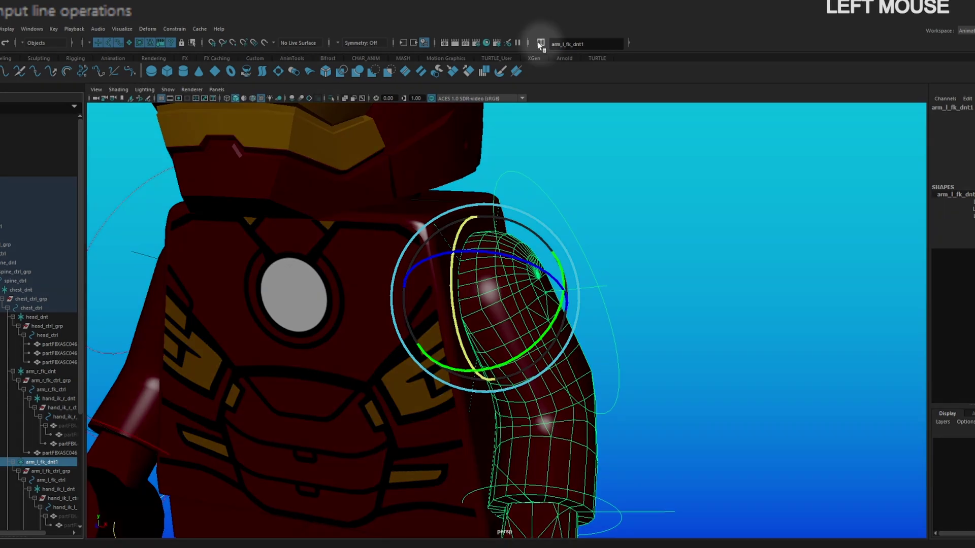
left_click(541, 44)
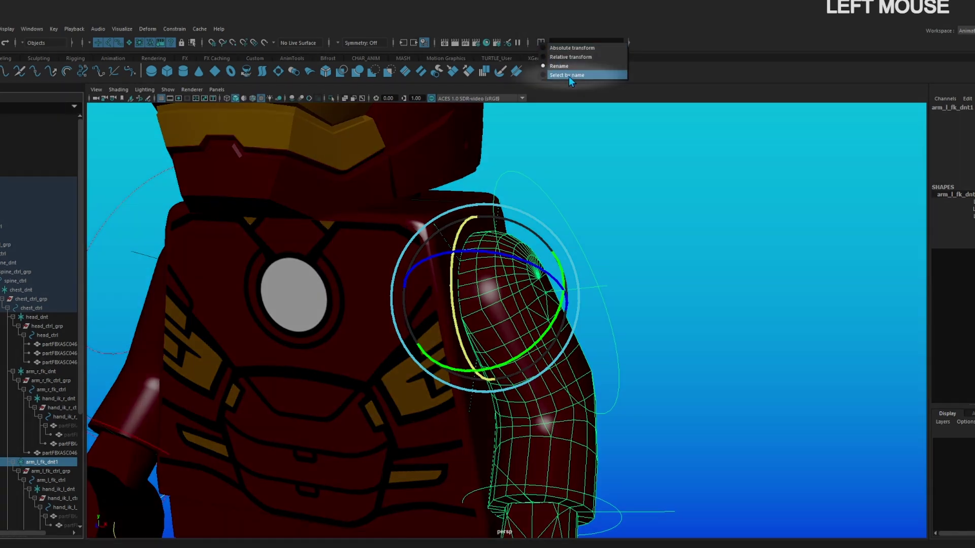
left_click(569, 75)
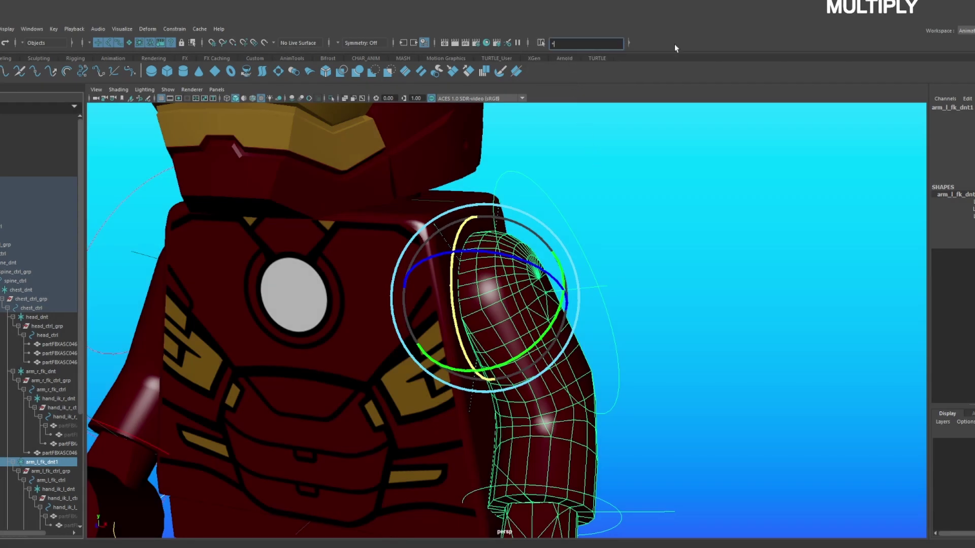
type("*d")
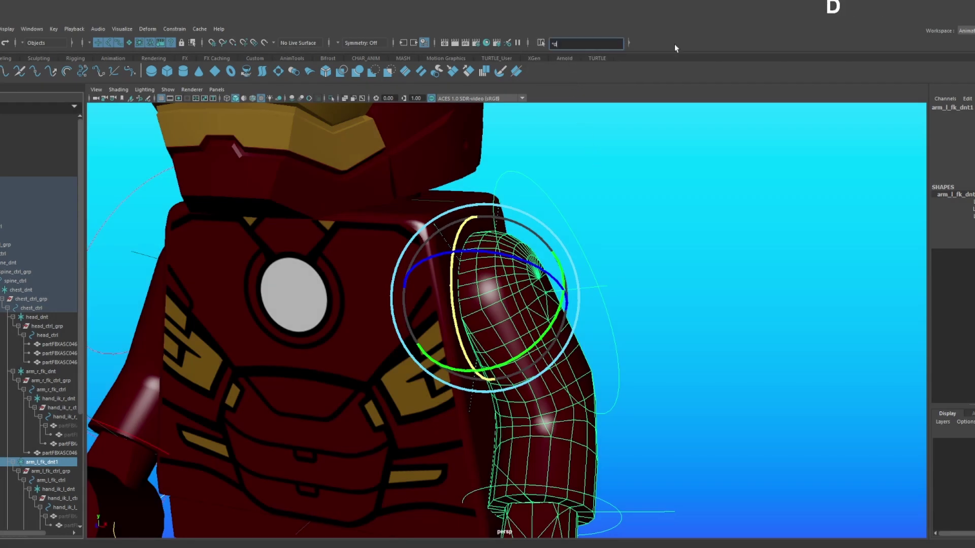
type("nt")
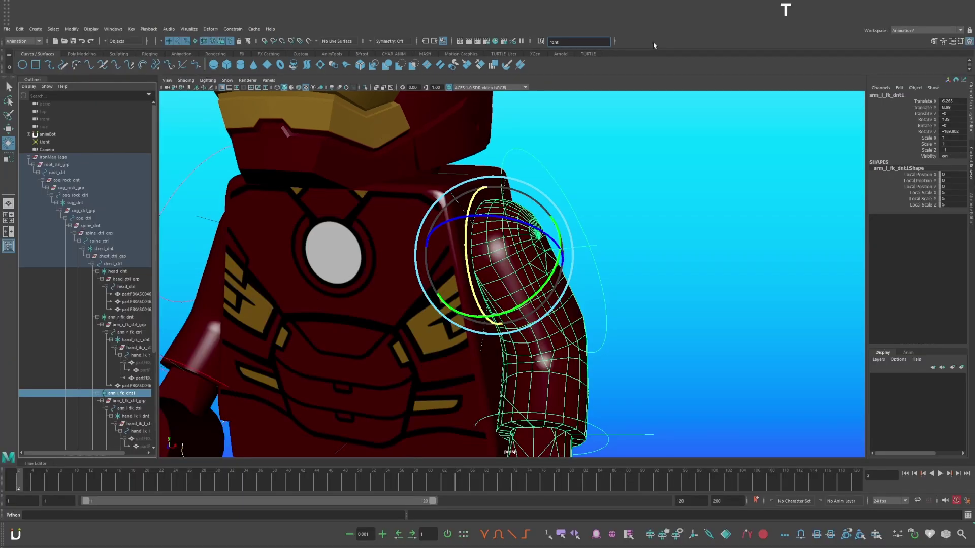
key("Return")
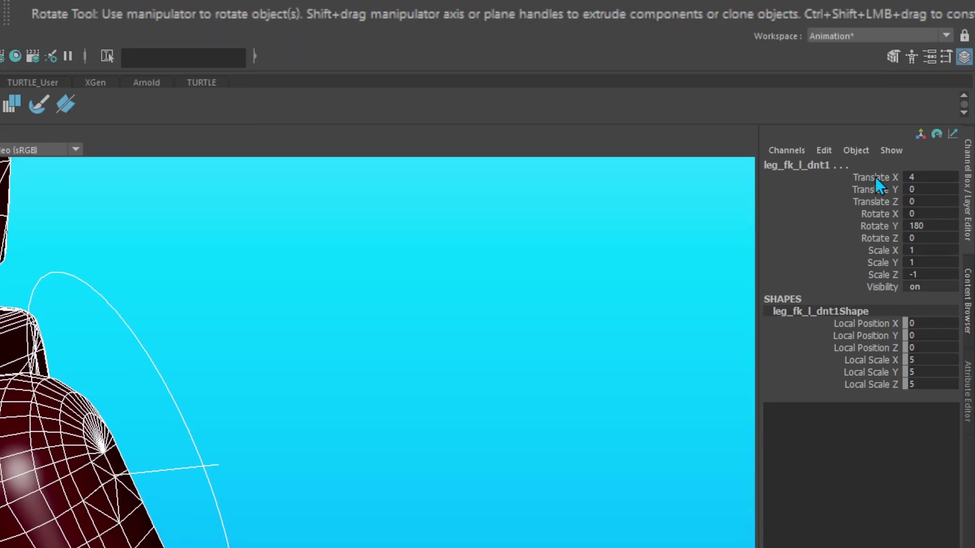
Lock all translate, rotate, scale and visibility channels on the selected dnt objects
left_click_drag(926, 101, 930, 148)
left_click_drag(886, 273, 886, 288)
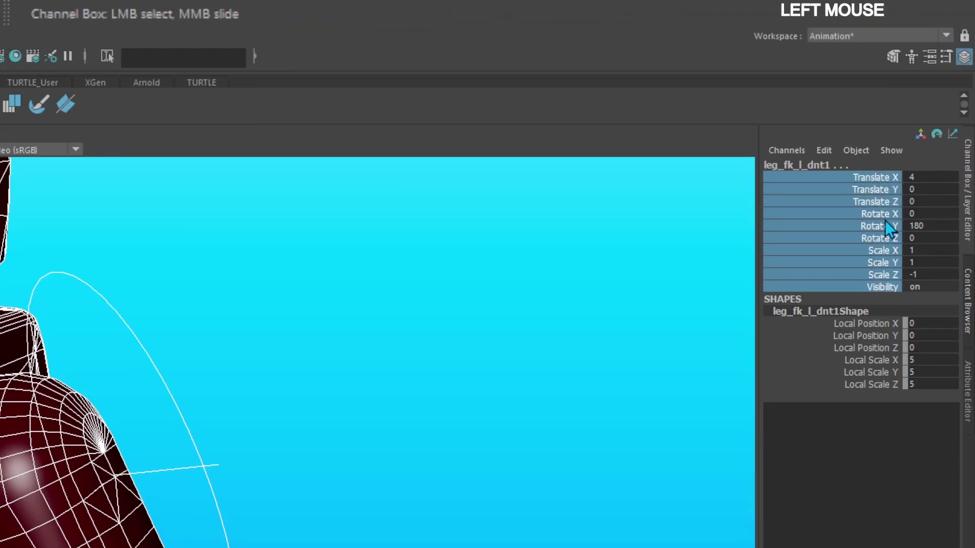
right_click(885, 222)
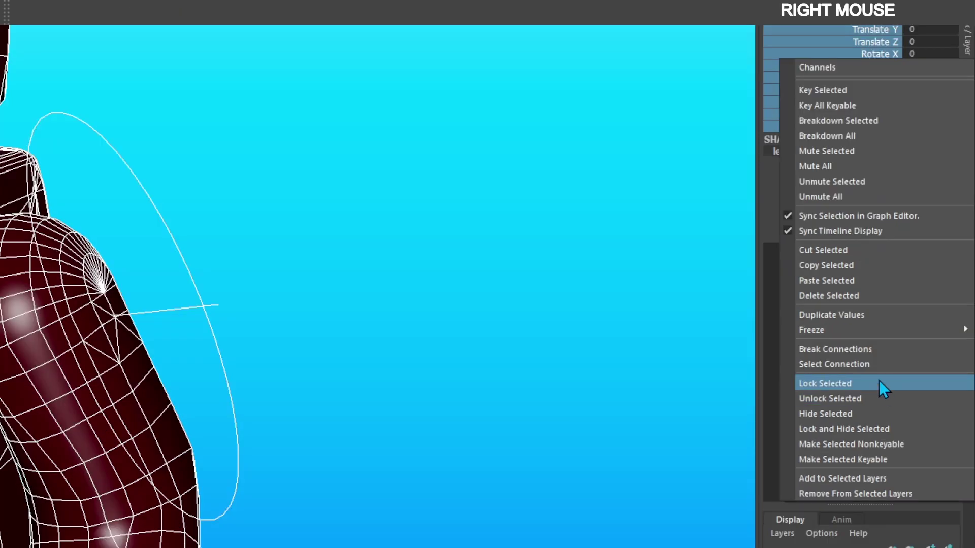
left_click(879, 384)
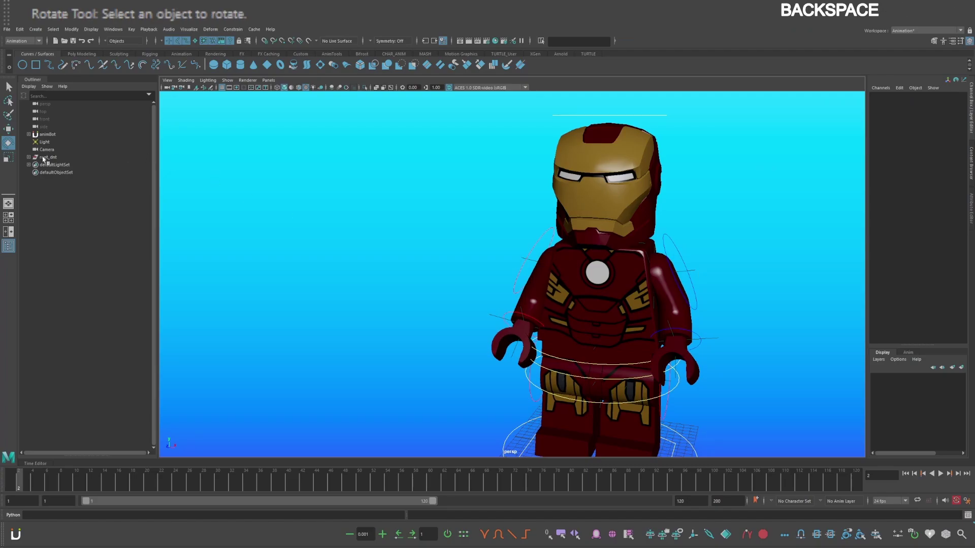
Rename the top-level root_dnt group to ironMan_lego
left_click(46, 157)
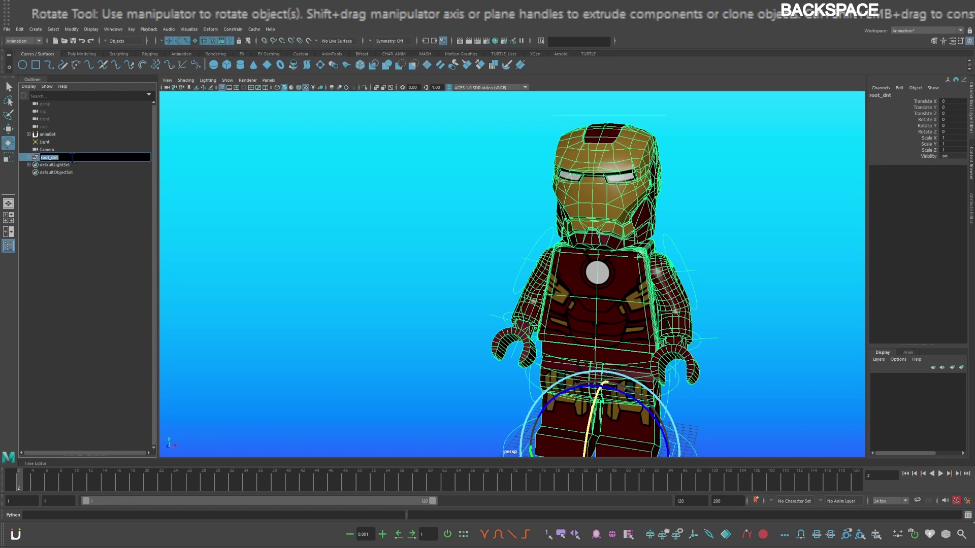
type("ironMan_lego")
key("Return")
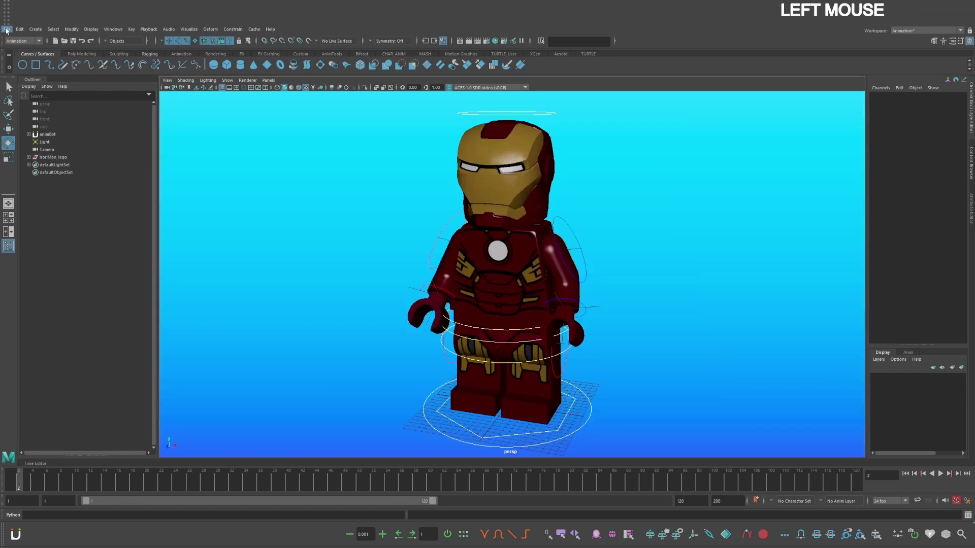
Save the scene as IronMan_Lego_rig.ma inside a new version folder named v002
left_click(7, 29)
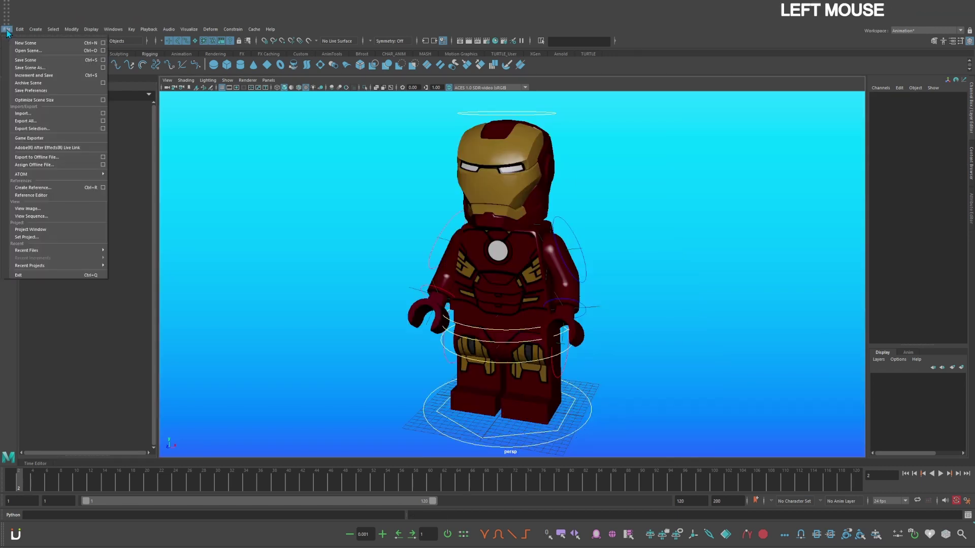
left_click(61, 68)
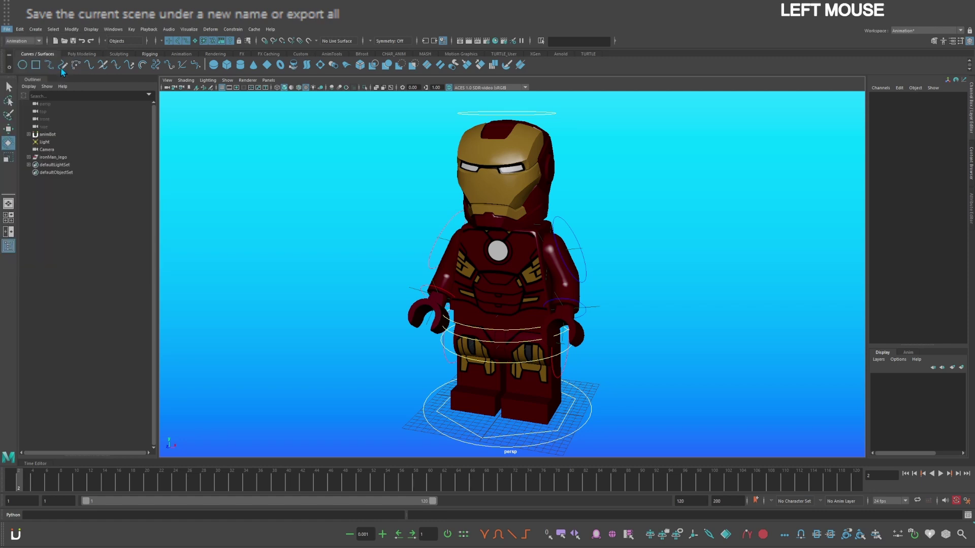
right_click(214, 199)
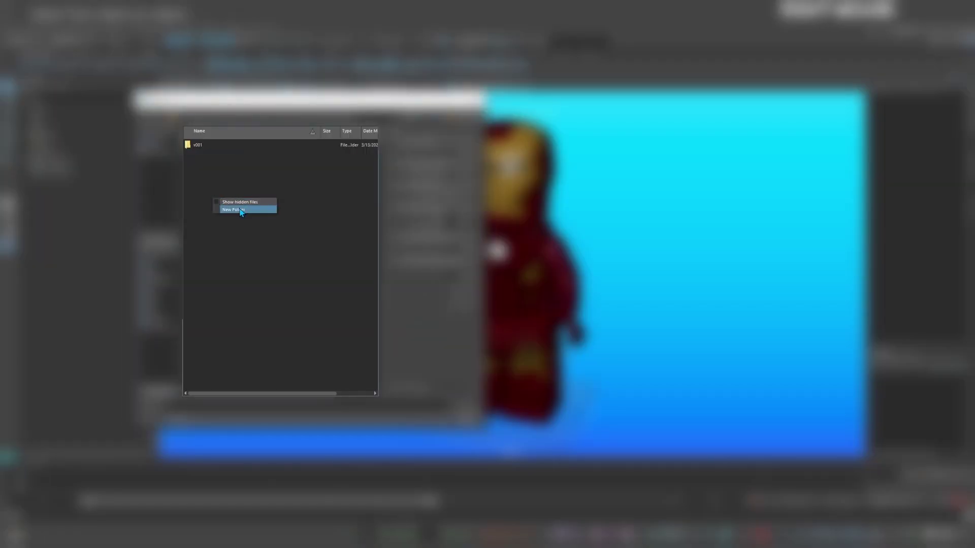
left_click(239, 209)
type("v002")
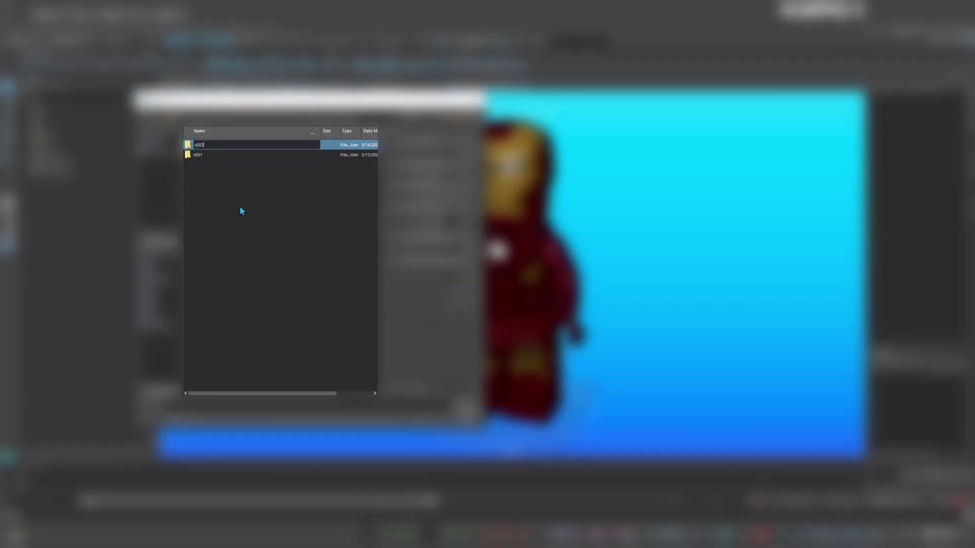
key("Return")
double_click(200, 156)
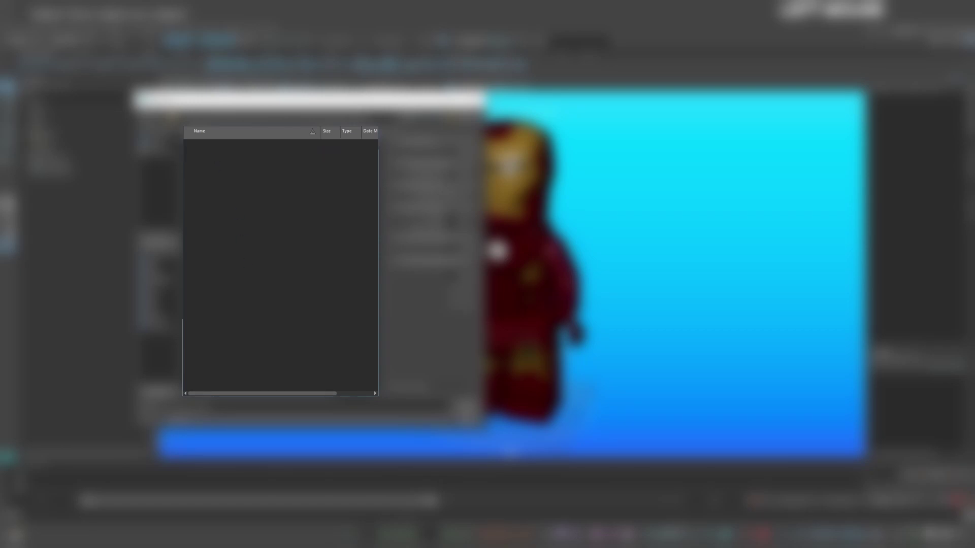
left_click(465, 404)
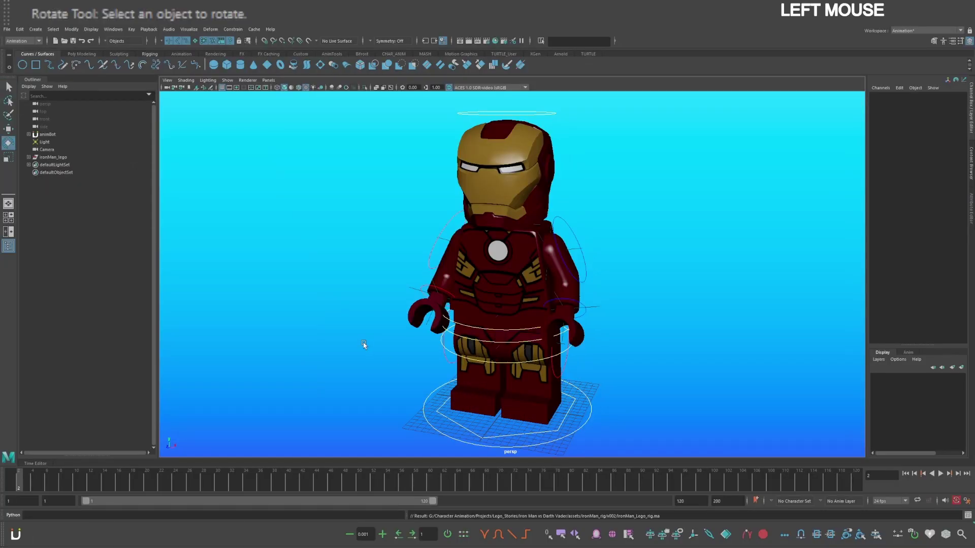
Rotate the spine, cog and head controls to test how the upper body follows them
mouse_move(422, 235)
left_mouse_down()
mouse_move(434, 292)
mouse_move(417, 227)
left_mouse_up()
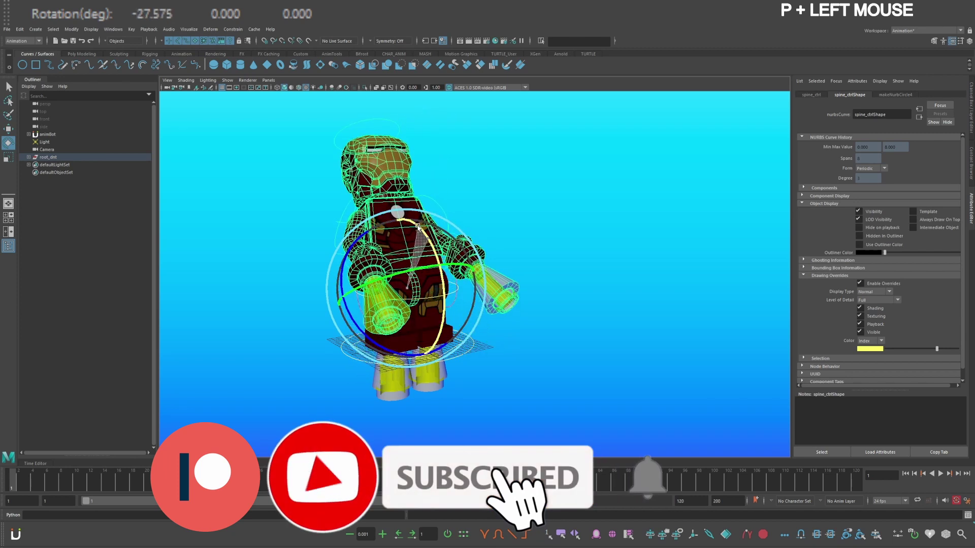
left_click_drag(368, 231, 406, 237)
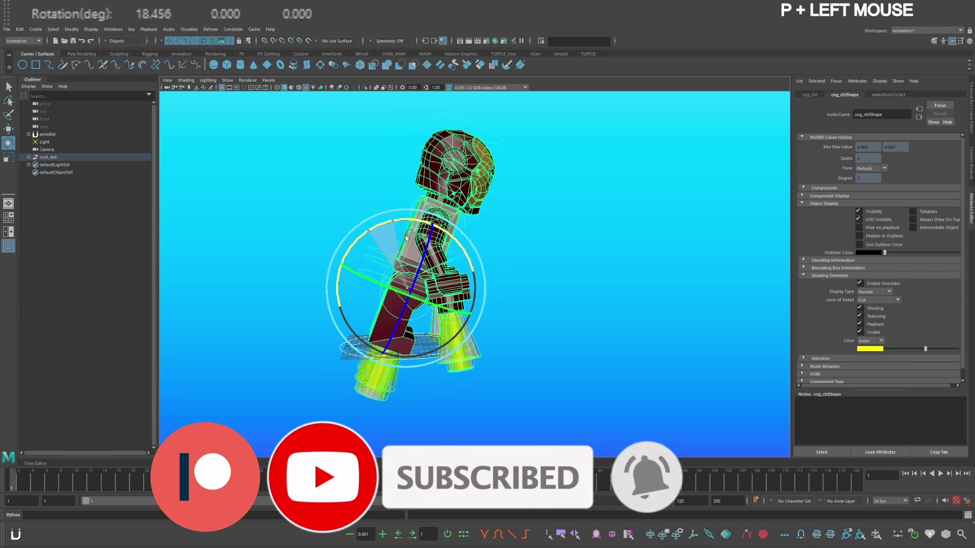
left_click_drag(508, 243, 562, 266)
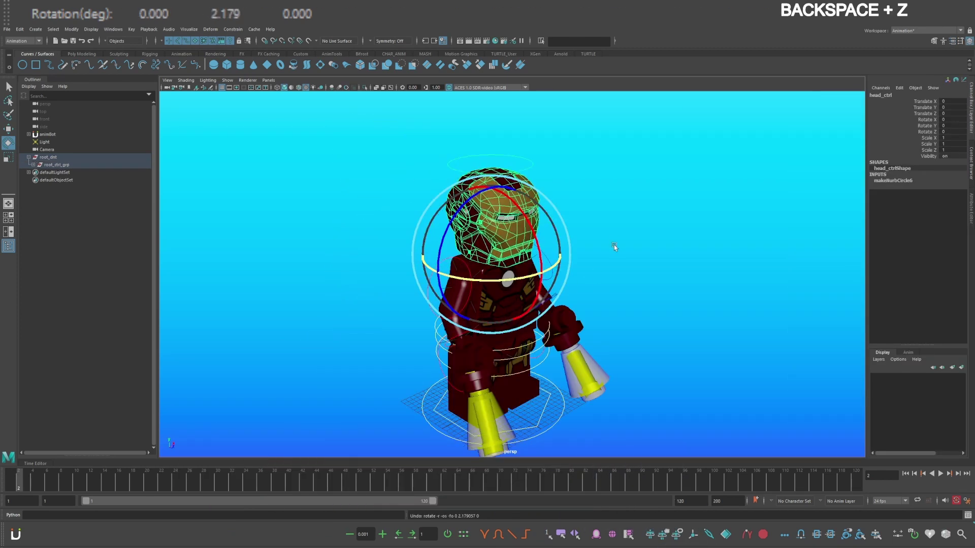
Rotate the left arm FK control and the left hand control to test the arm's motion
left_click(565, 268)
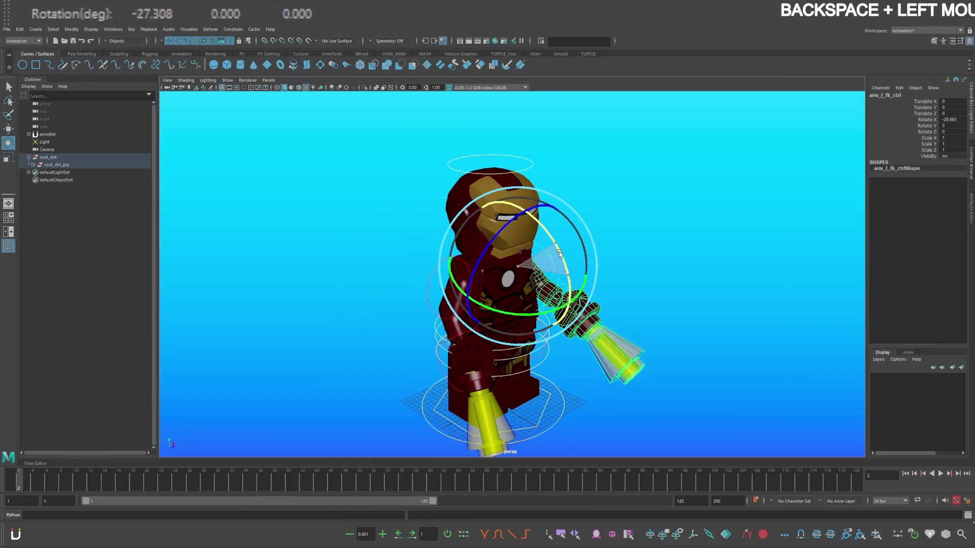
left_click_drag(508, 285, 503, 292)
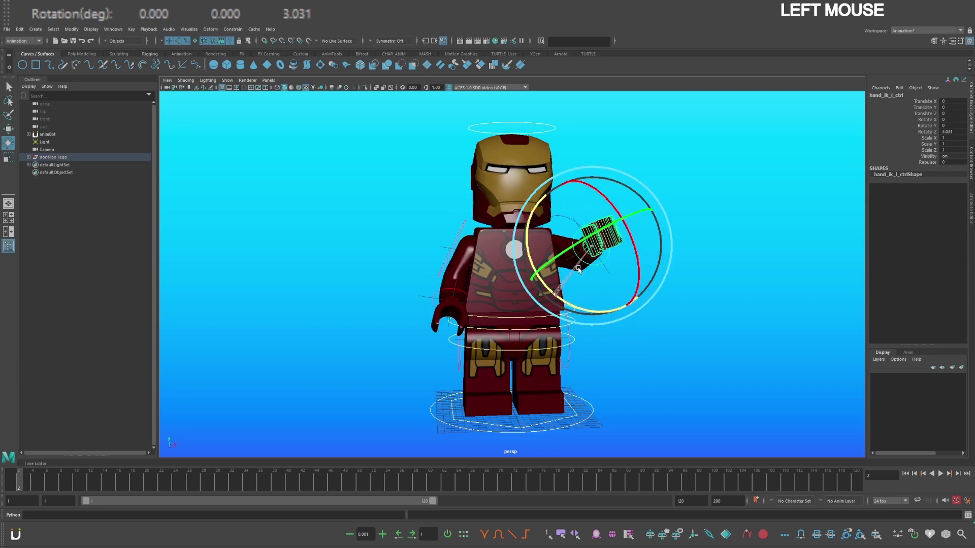
mouse_move(564, 266)
left_mouse_down()
mouse_move(564, 277)
mouse_move(571, 269)
left_mouse_up()
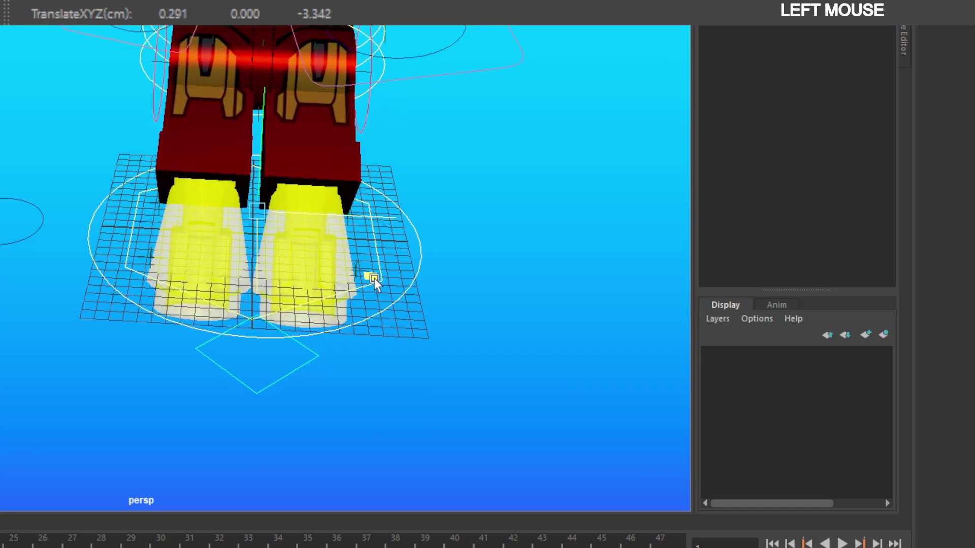
Move rock_ctrl around in the ground plane to test how the whole body rocks
left_click_drag(702, 339, 716, 345)
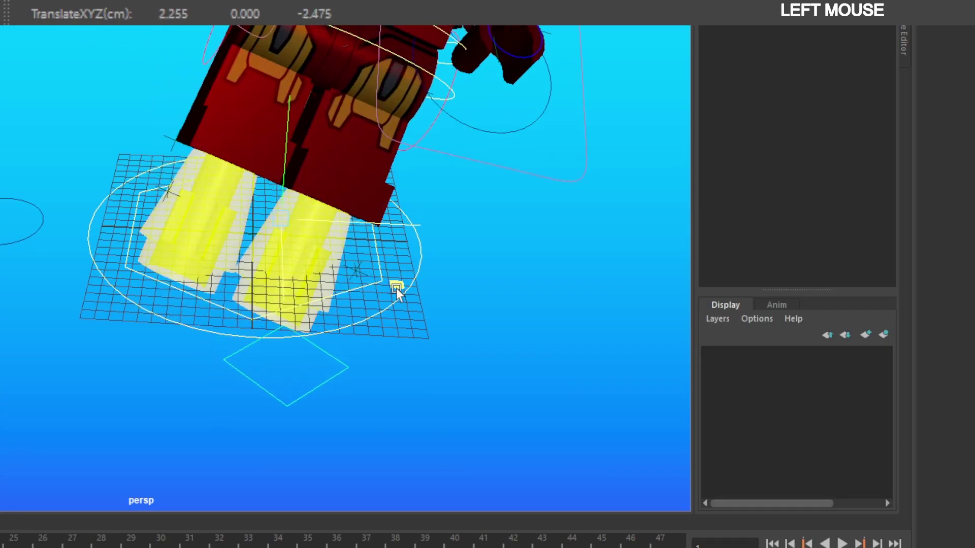
left_click_drag(397, 288, 342, 256)
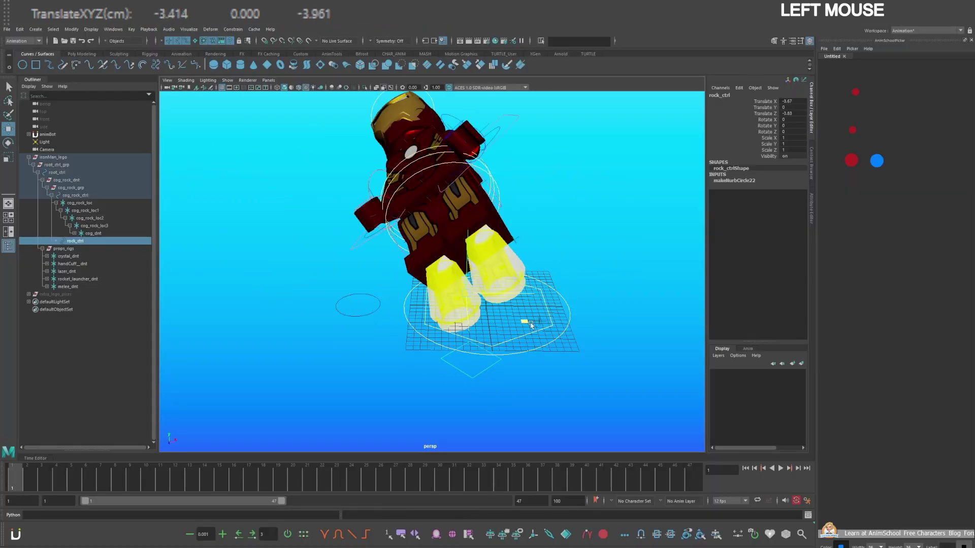